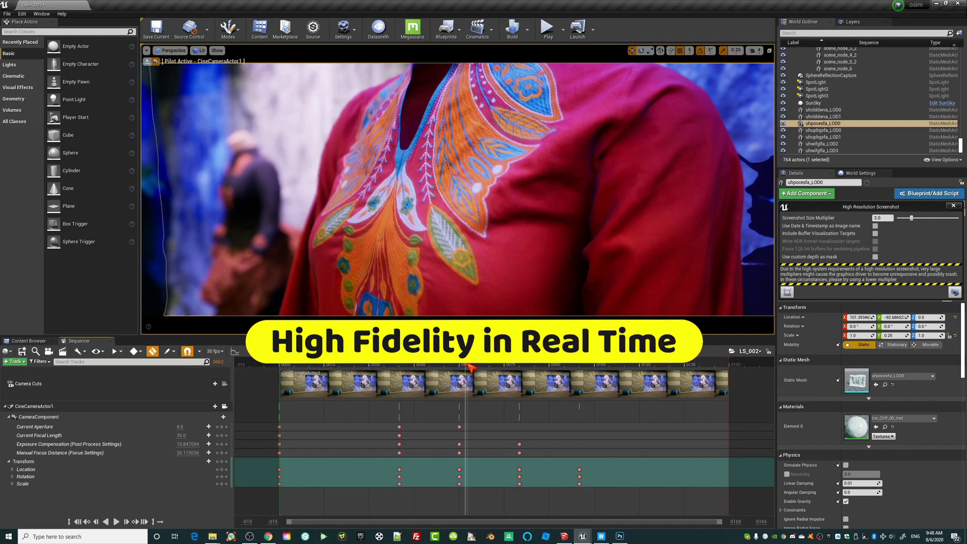
Scrub through the LS_002 camera sequence, ending at frame 100, to review the dress close-up and the wider window shot
drag(466, 364, 458, 364)
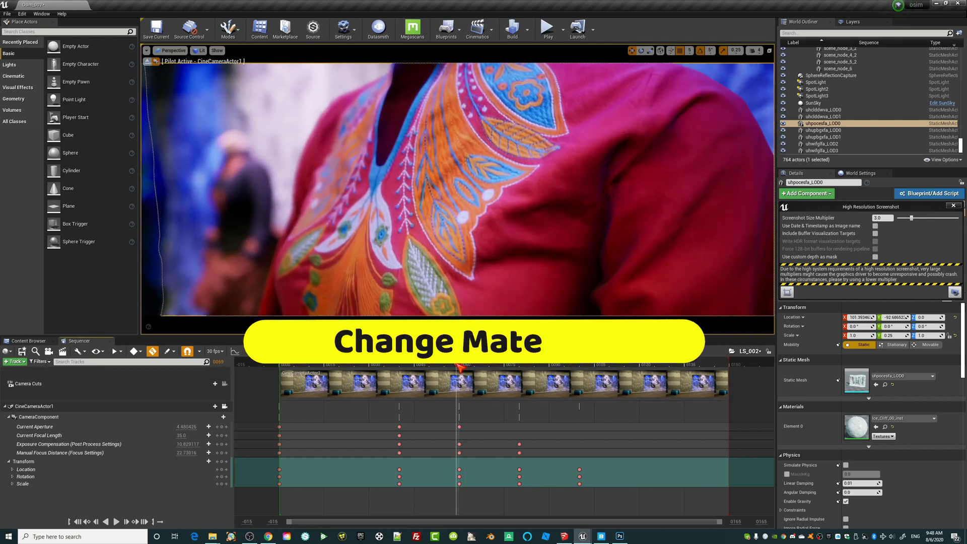
drag(459, 364, 580, 366)
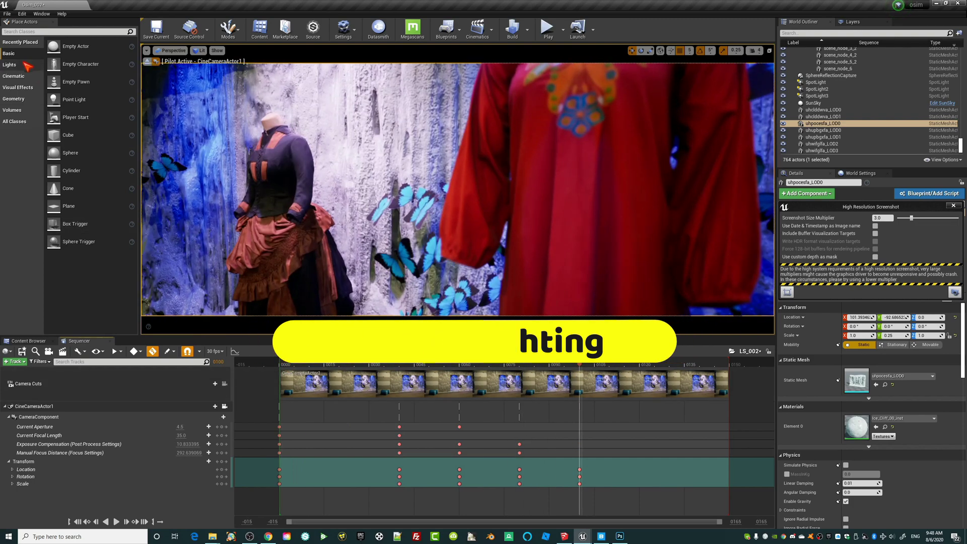
Save the current level, and save a copy of it as Osim_003 in the Content folder
click(7, 14)
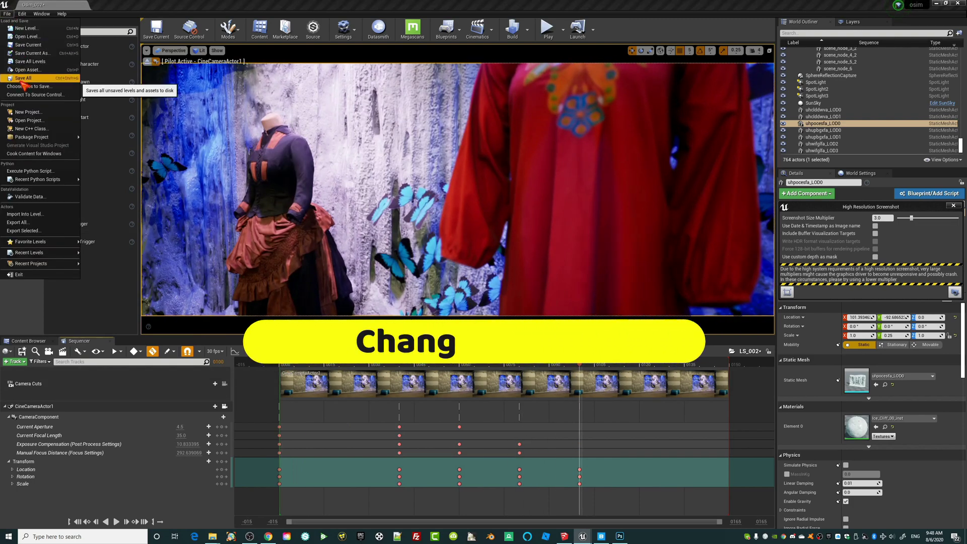
click(30, 46)
click(7, 14)
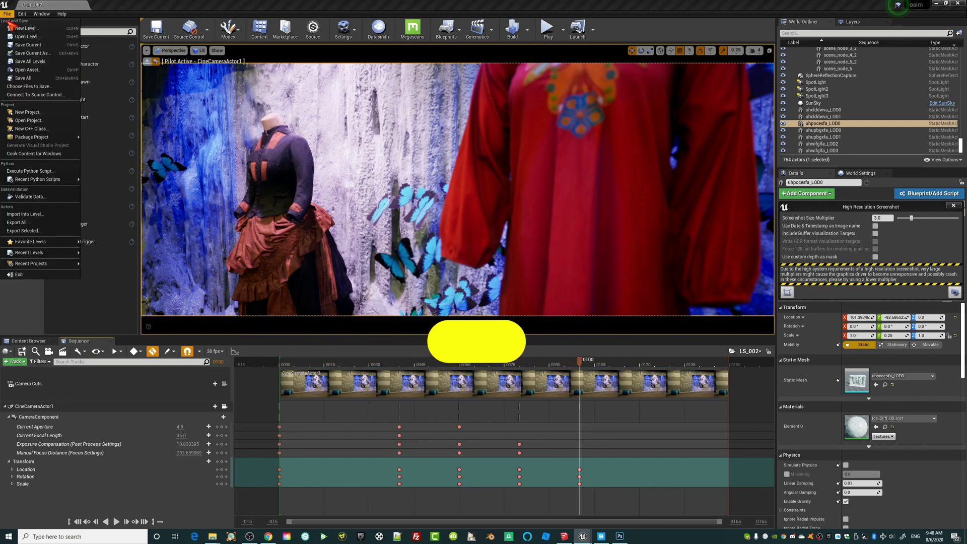
click(40, 60)
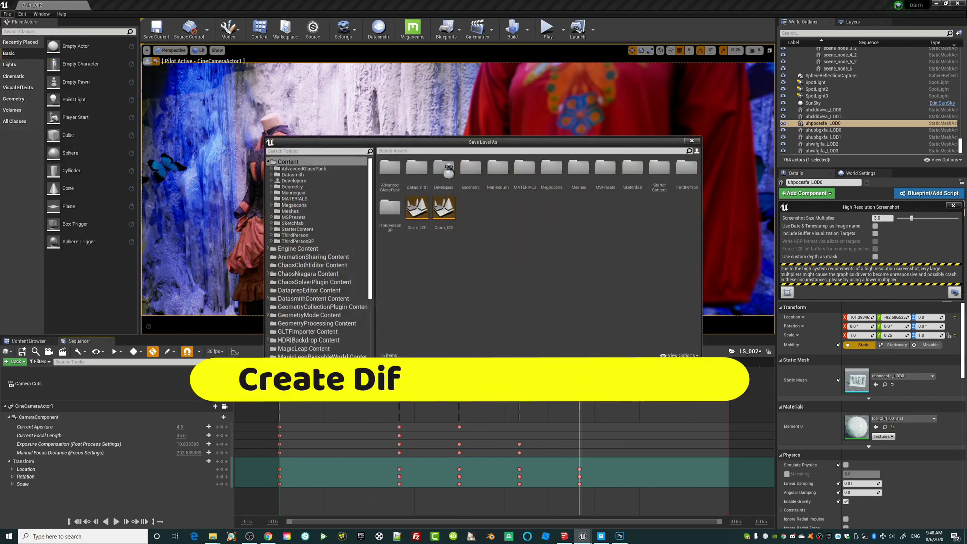
key(Return)
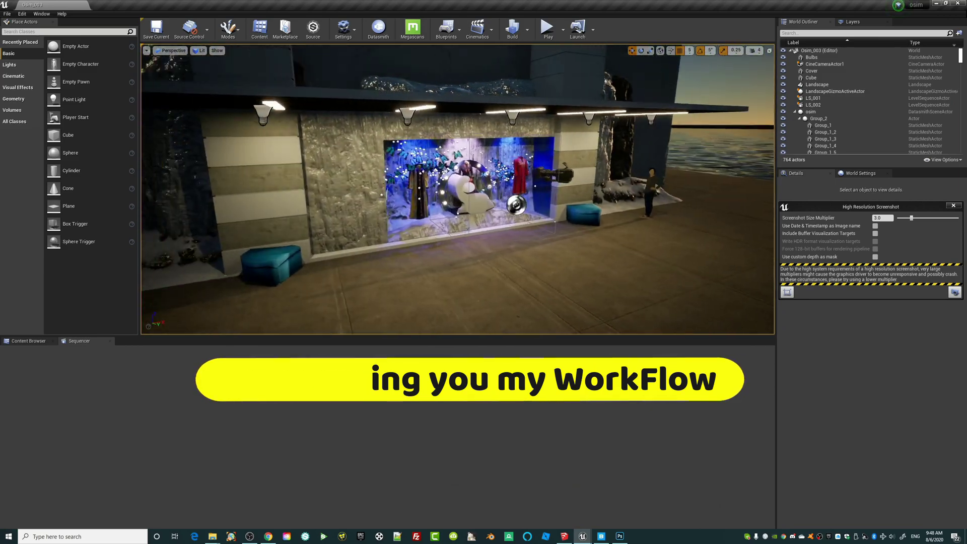
Switch to SketchUp and examine the original OSIM storefront model and its window display group
click(564, 536)
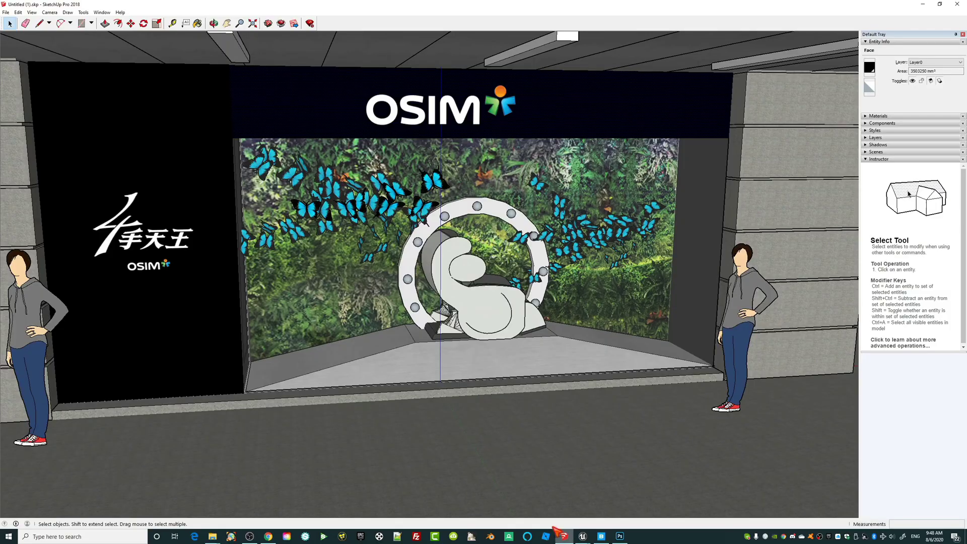
right_click(436, 274)
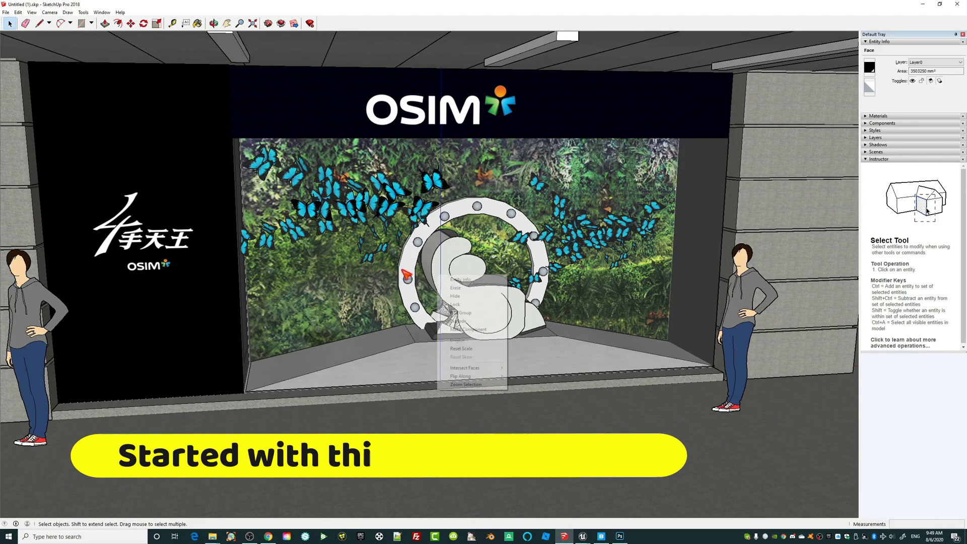
key(Escape)
right_click(481, 340)
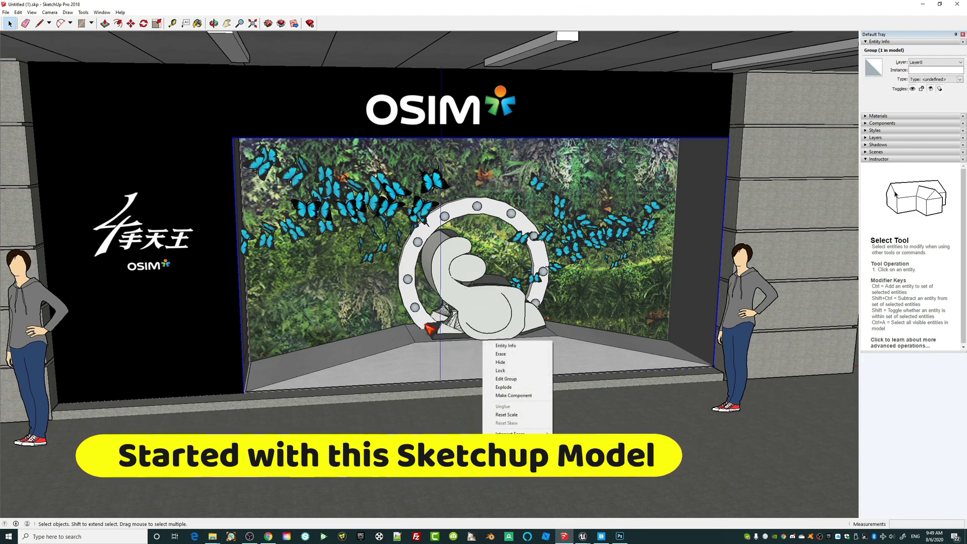
click(433, 328)
scroll(437, 330, down, 3)
right_click(456, 347)
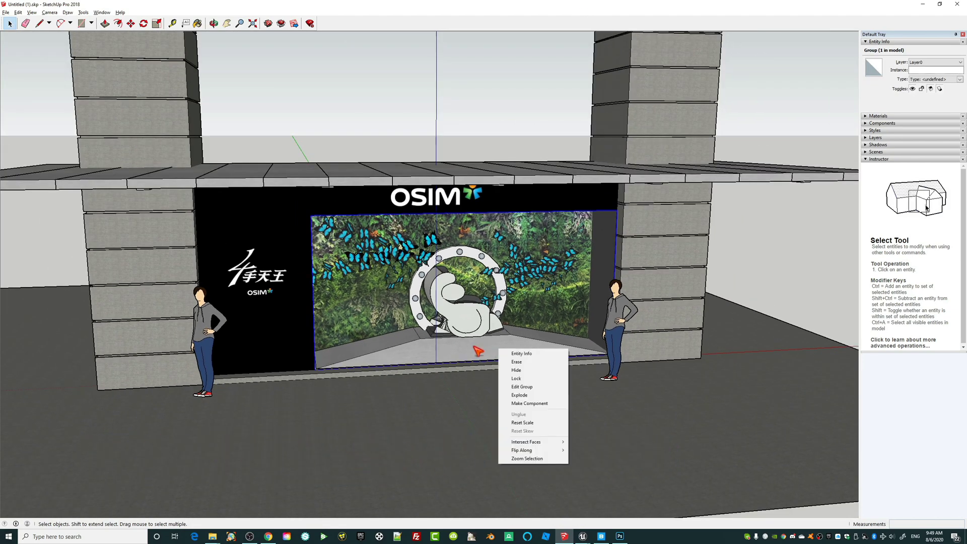
key(Escape)
middle_drag(456, 347, 451, 318)
Switch to Chrome and view the SOGO Window Display model page on 3D Warehouse, including its 3D preview
click(268, 537)
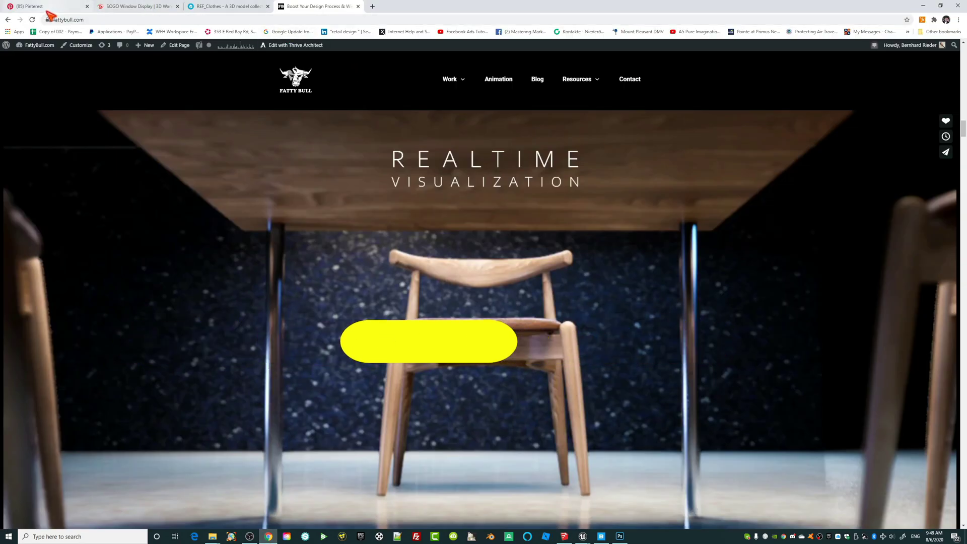
click(138, 6)
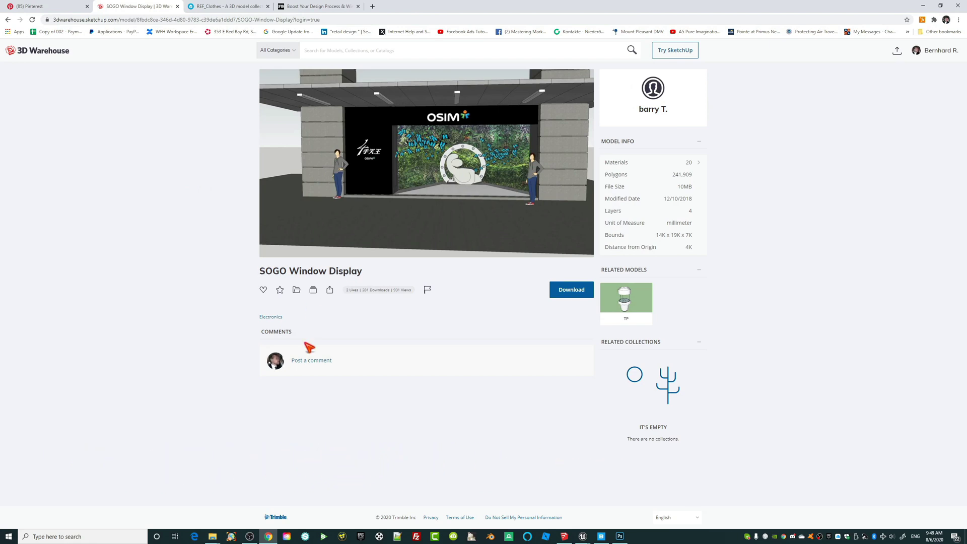
mouse_move(445, 198)
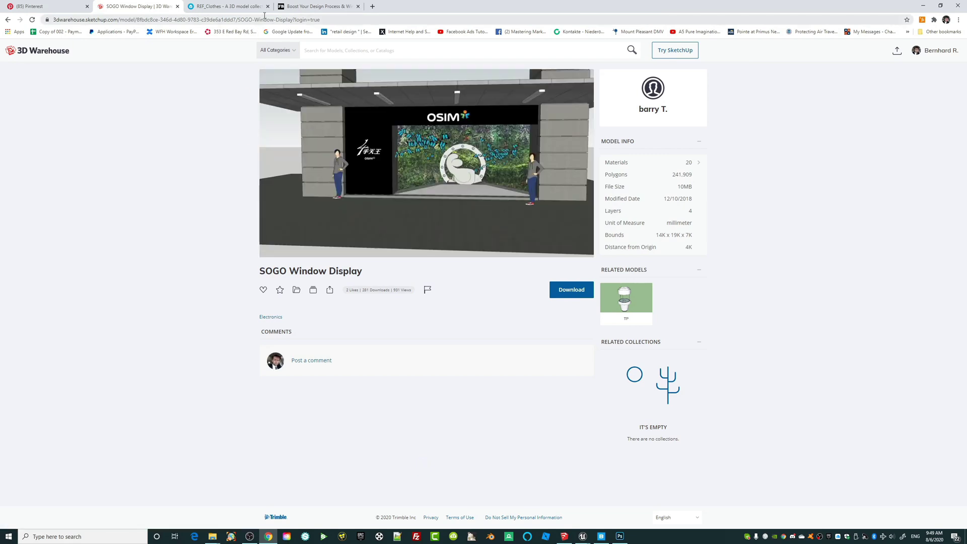
mouse_move(392, 130)
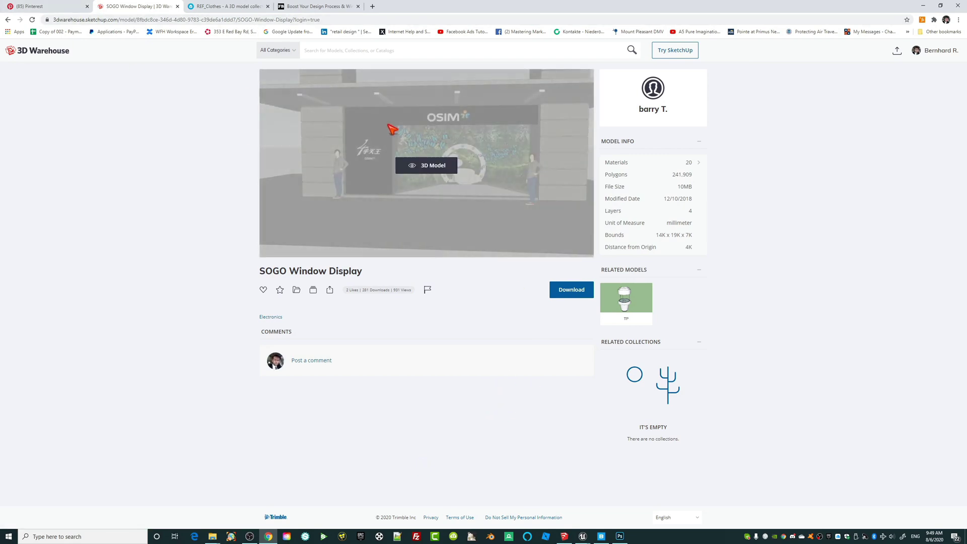
click(426, 166)
Return to SketchUp and inspect the butterflies, window display and side column from several angles
click(564, 537)
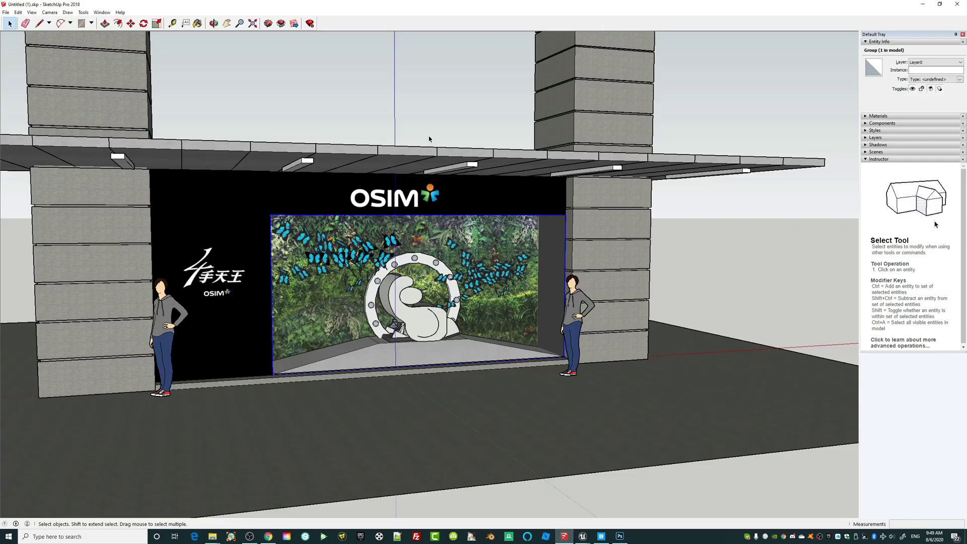
click(468, 270)
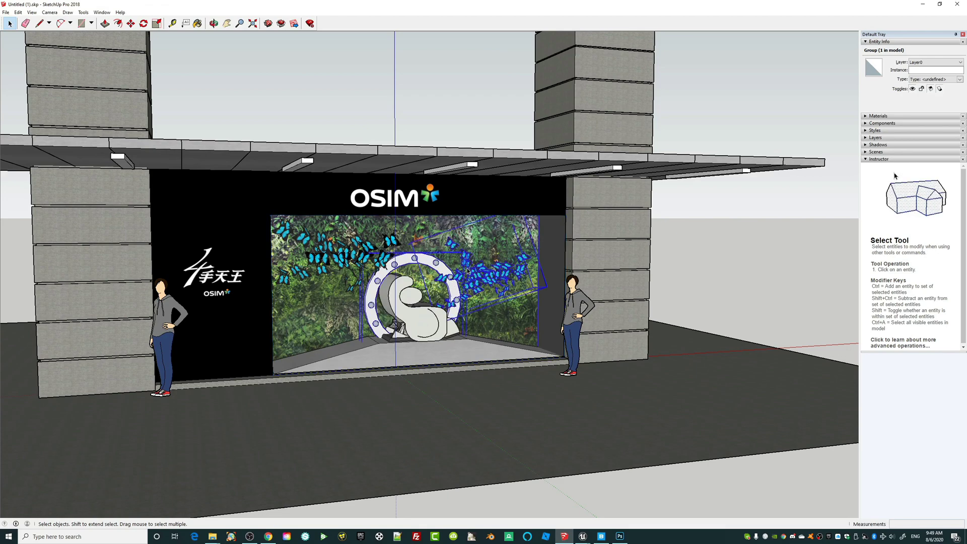
middle_drag(327, 272, 204, 281)
middle_drag(383, 291, 595, 257)
click(596, 256)
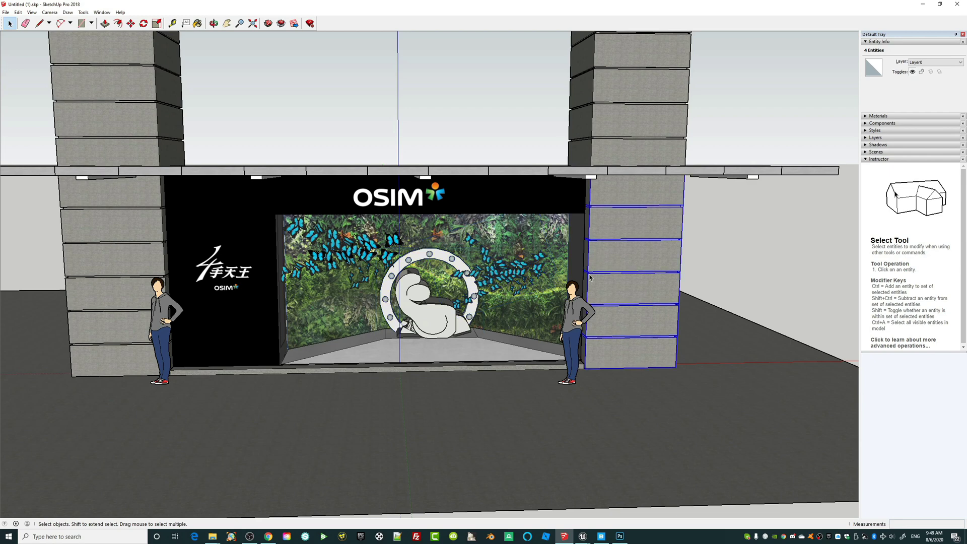
Switch to Unreal Editor and open the Osim_001 level, saving the pending changes
mouse_move(585, 537)
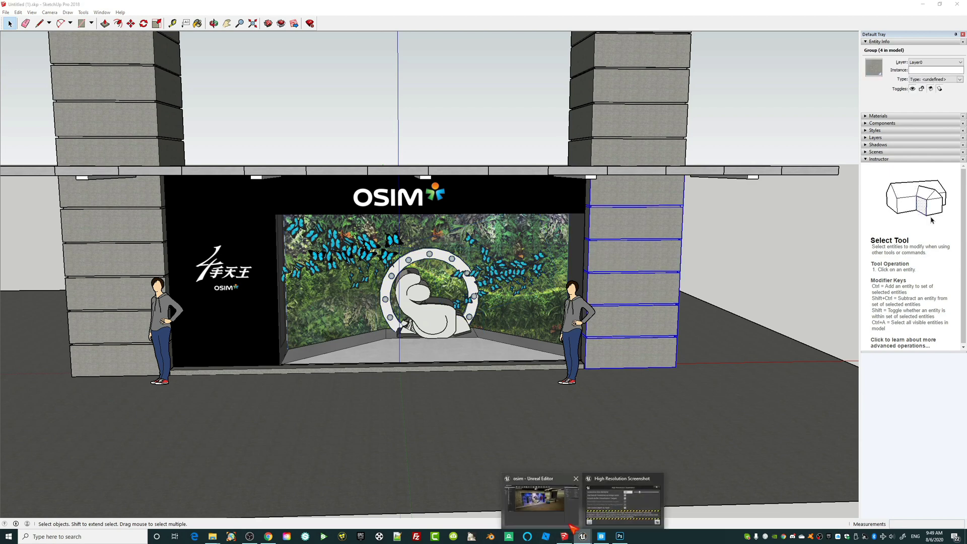
click(563, 514)
mouse_move(457, 189)
right_down()
mouse_move(509, 189)
mouse_move(523, 211)
mouse_move(454, 197)
mouse_move(469, 191)
right_up()
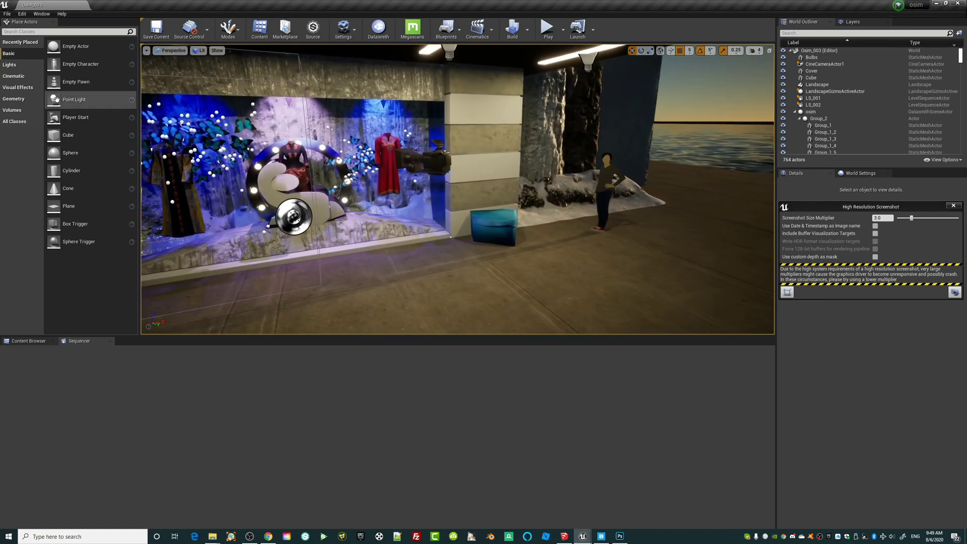
click(8, 14)
click(21, 37)
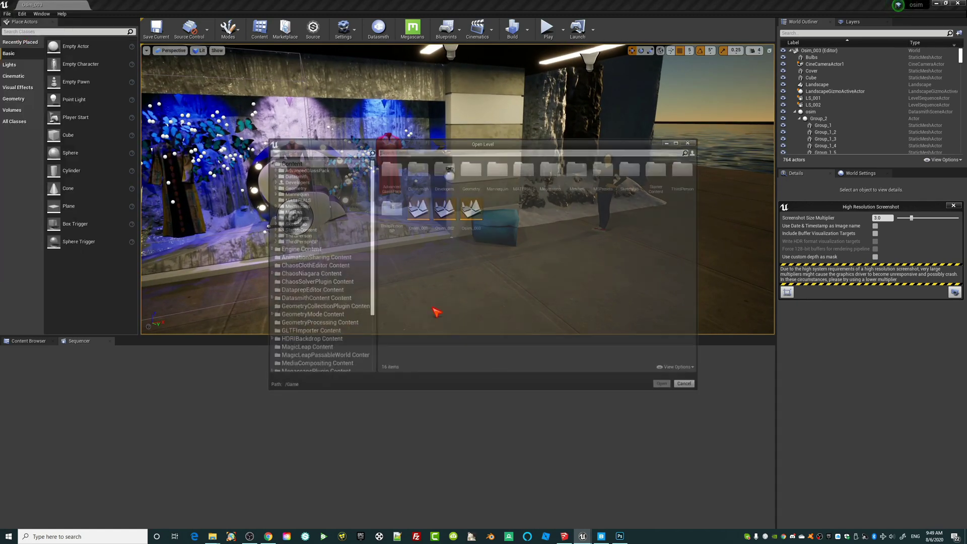
click(424, 217)
click(664, 386)
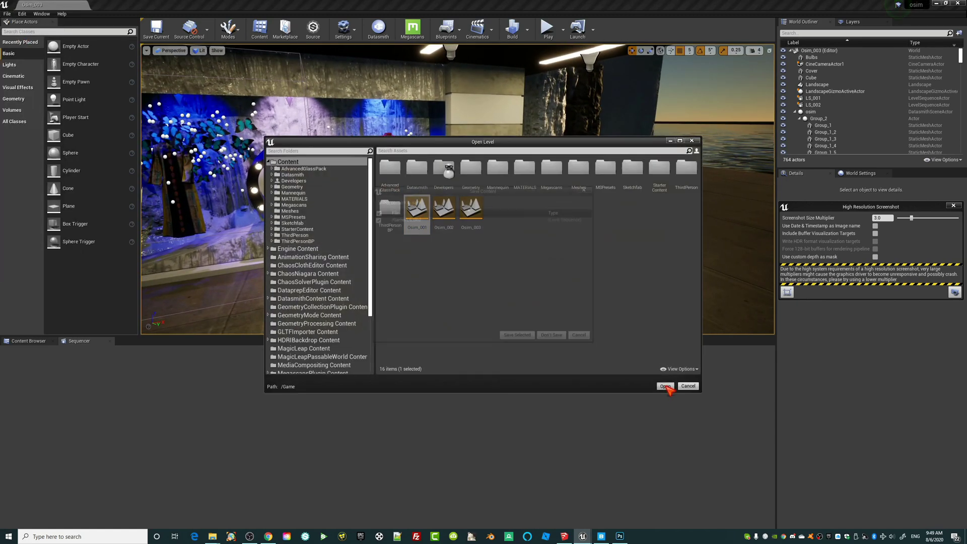
click(531, 337)
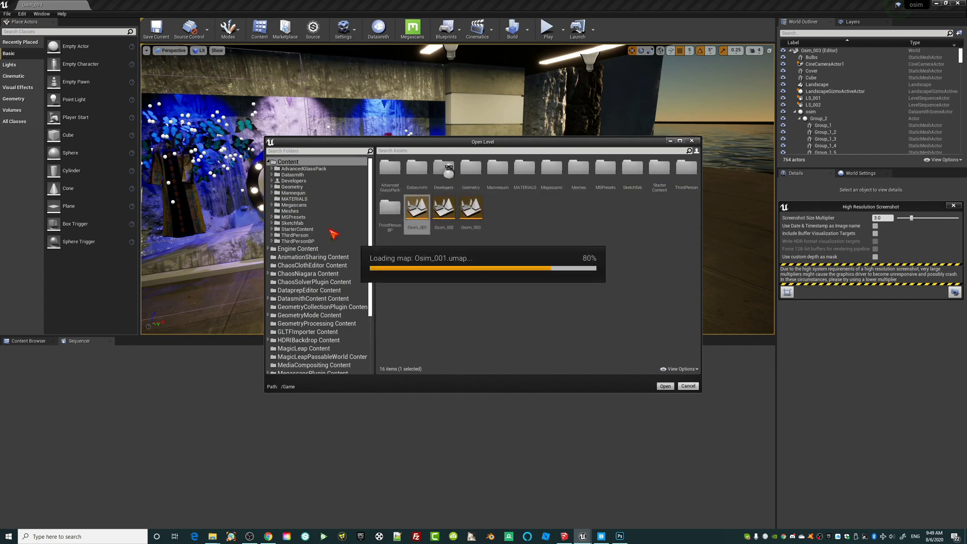
Filter the World Outliner for "sun", select the SunSky actor, and close the High Resolution Screenshot window
right_drag(503, 228, 383, 228)
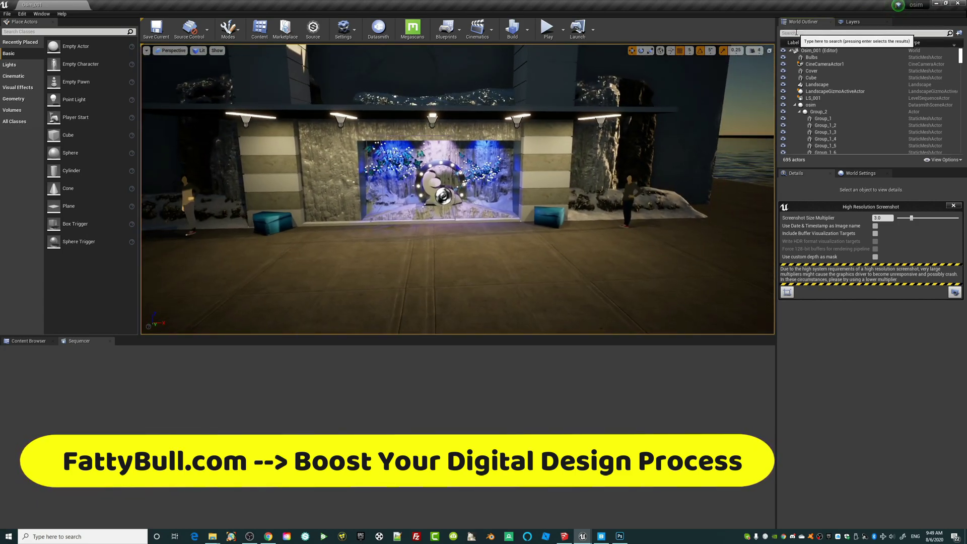
click(797, 34)
text(sun)
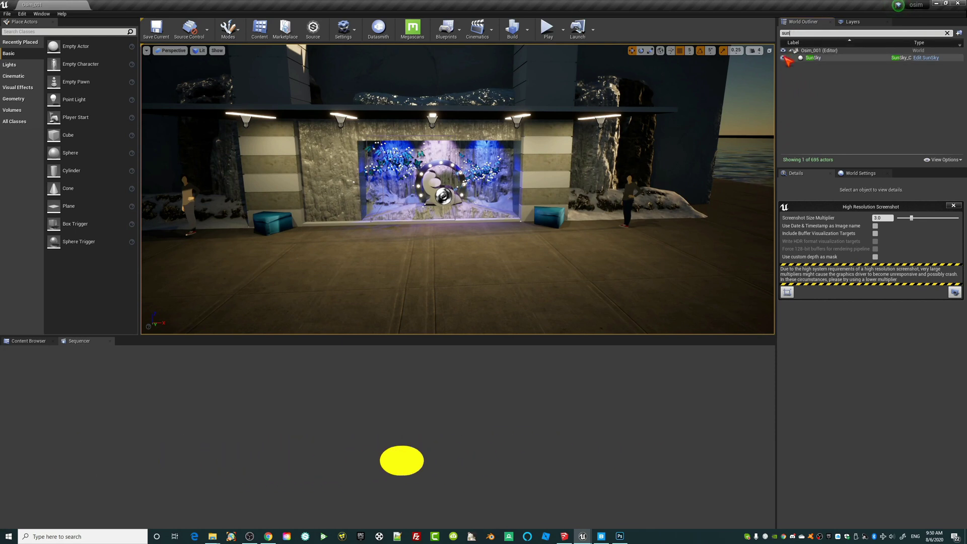
click(813, 58)
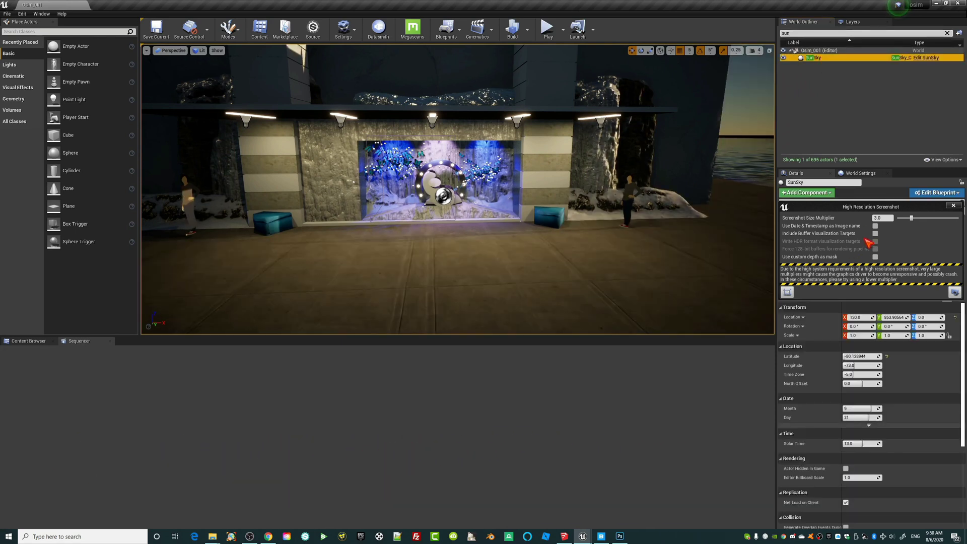
click(955, 206)
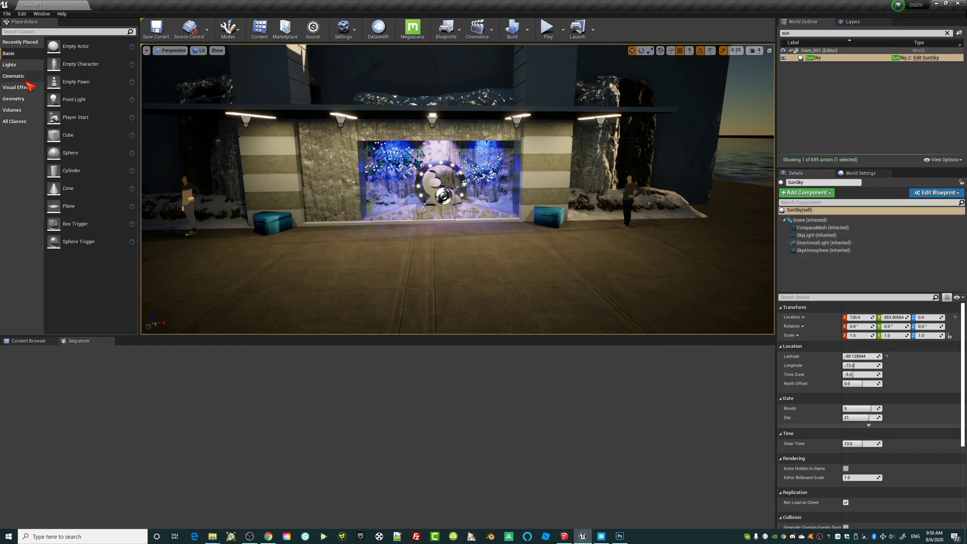
Place an HDRI Backdrop light actor on the ground in front of the storefront
click(18, 65)
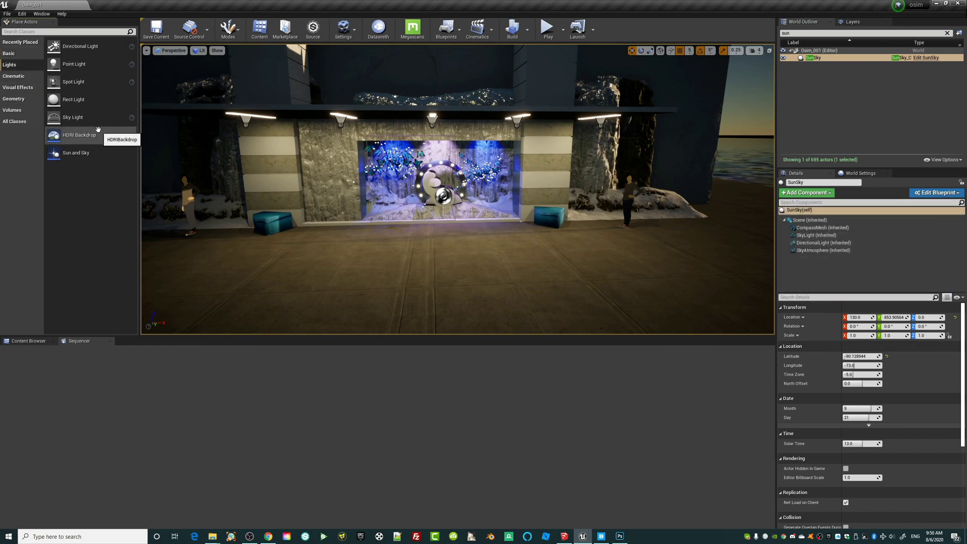
drag(98, 130, 404, 259)
Examine the storefront and its surroundings under the HDRI Backdrop lighting from near and far
key(s)
right_drag(522, 243, 493, 234)
key(w)
key(w)
key(s)
key(d)
key(a)
key(s)
right_drag(378, 257, 567, 231)
key(w)
key(a)
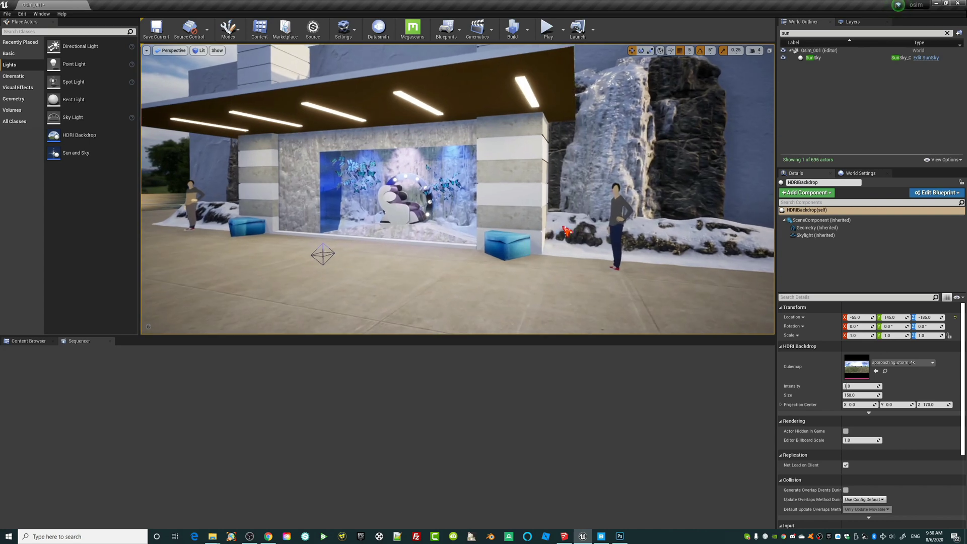
key(s)
mouse_move(457, 190)
right_down()
mouse_move(417, 171)
mouse_move(442, 197)
right_up()
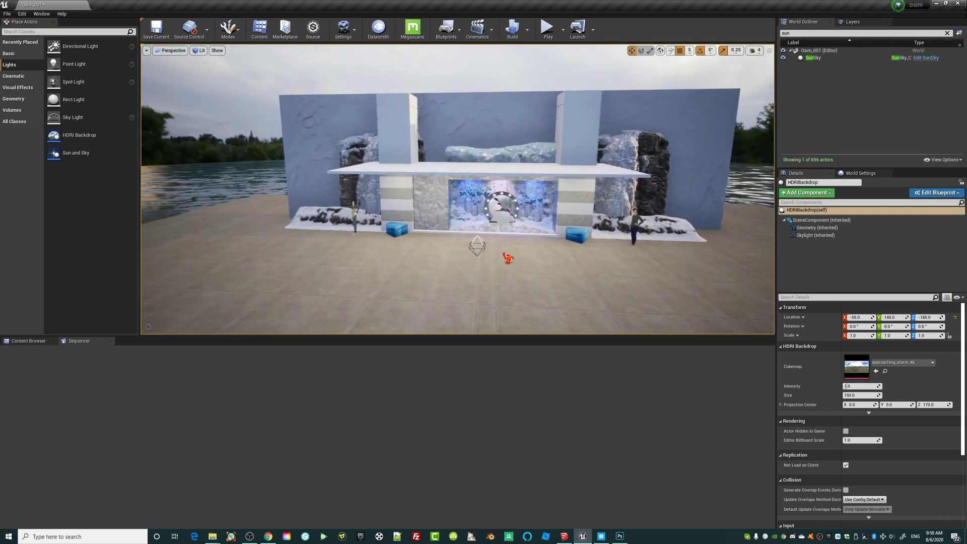
Lower the HDRI Backdrop's projection center to a Z value of 160
right_drag(531, 234, 579, 236)
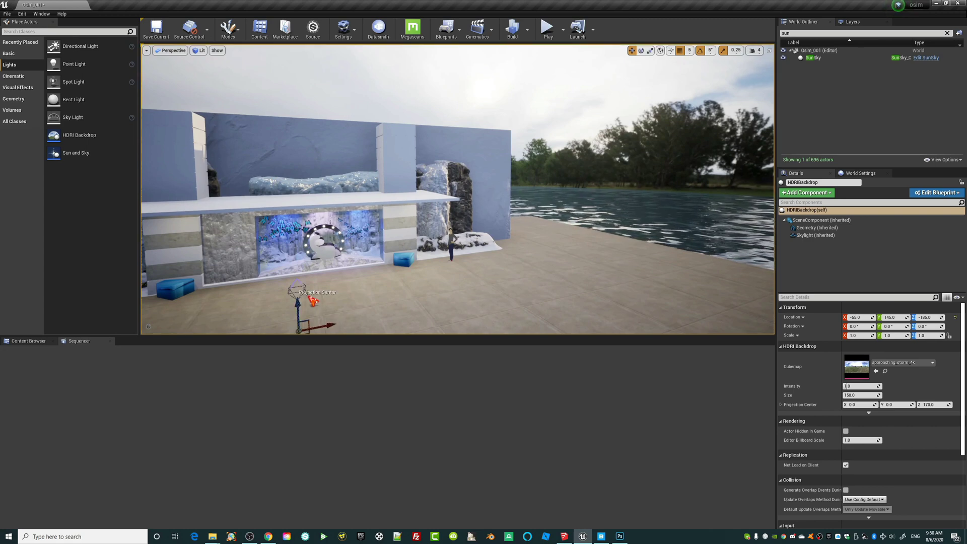
mouse_move(296, 263)
mouse_down()
mouse_move(289, 109)
mouse_move(294, 328)
mouse_move(292, 282)
mouse_up()
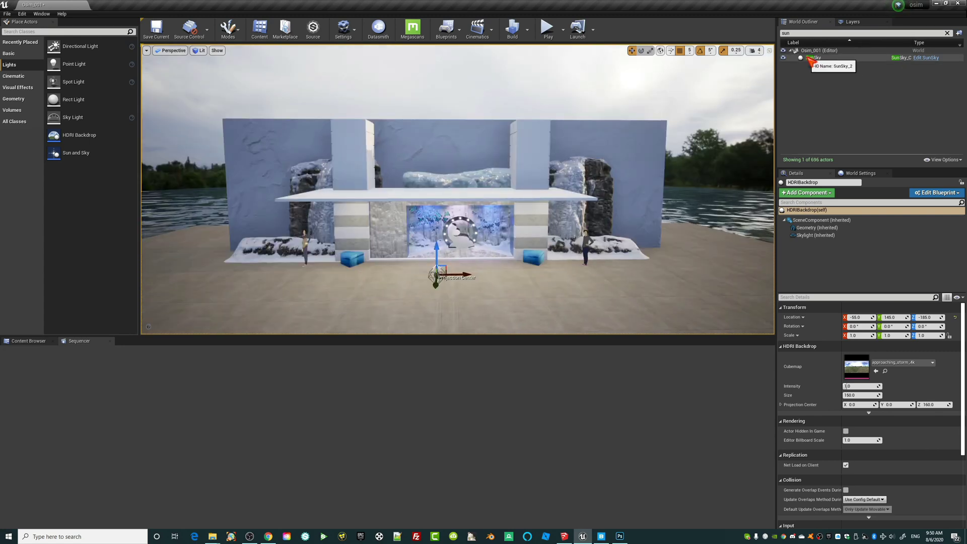
Clear the World Outliner search and delete the HDRI Backdrop actor from the level
click(947, 33)
click(783, 85)
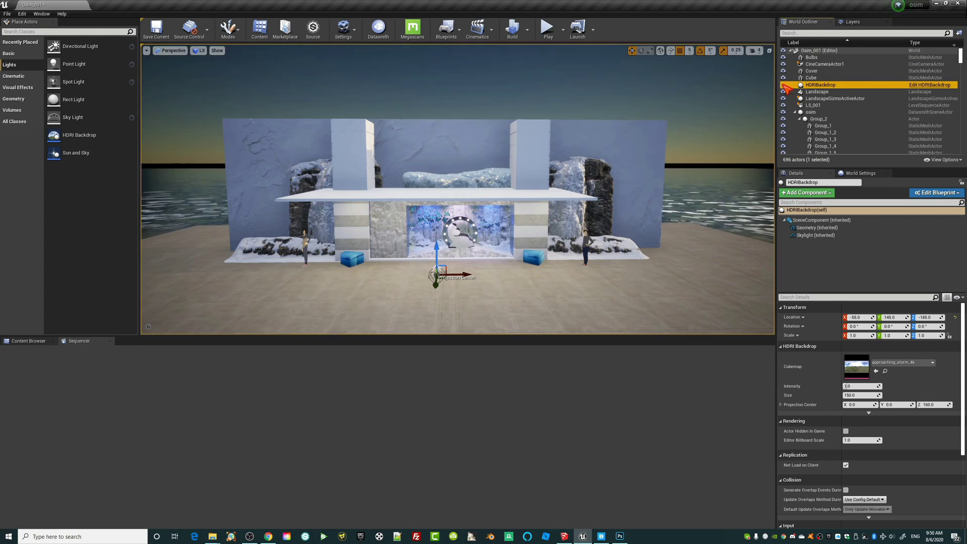
key(Delete)
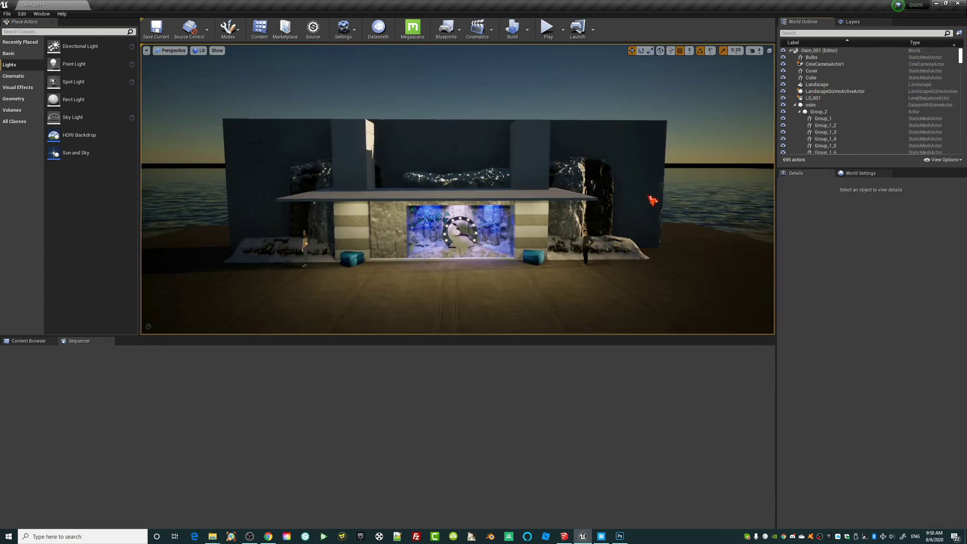
Find the SunSky actor by searching for "sky" and set its directional light's intensity to about 17.4 lux
right_drag(638, 217, 639, 247)
key(w)
drag(637, 189, 637, 215)
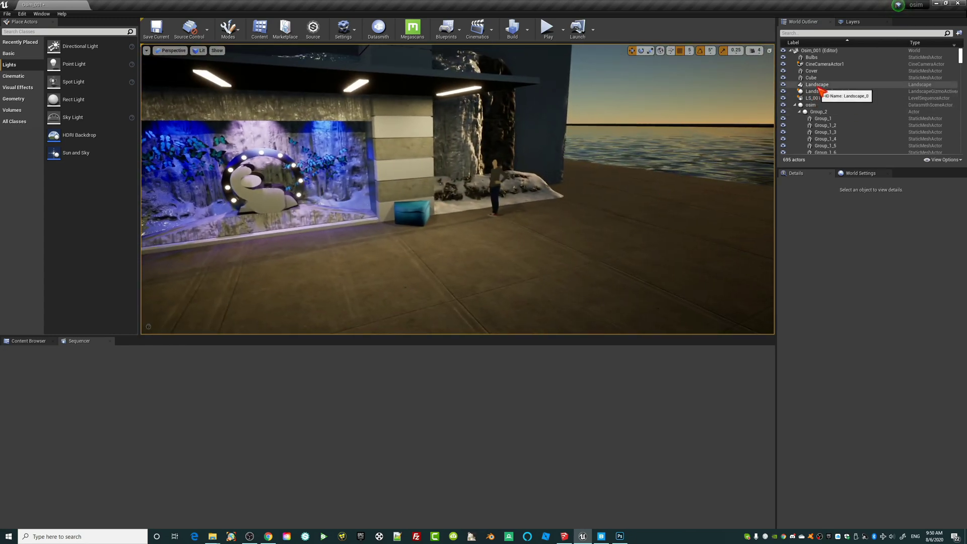
text(sky)
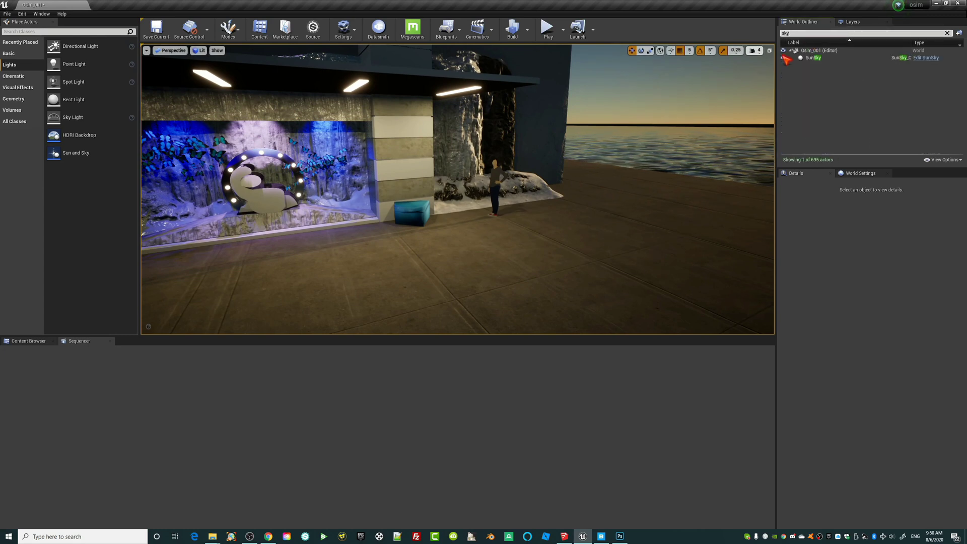
click(812, 57)
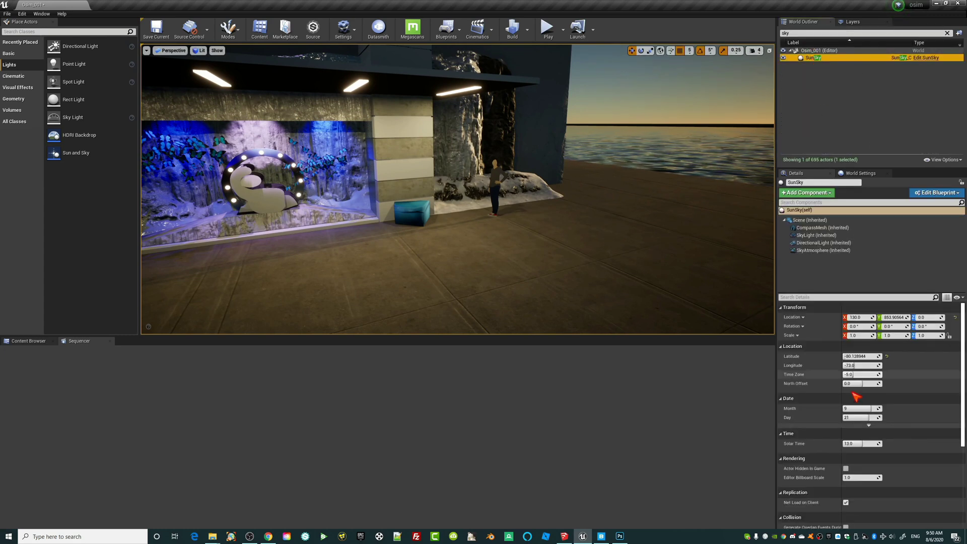
click(826, 243)
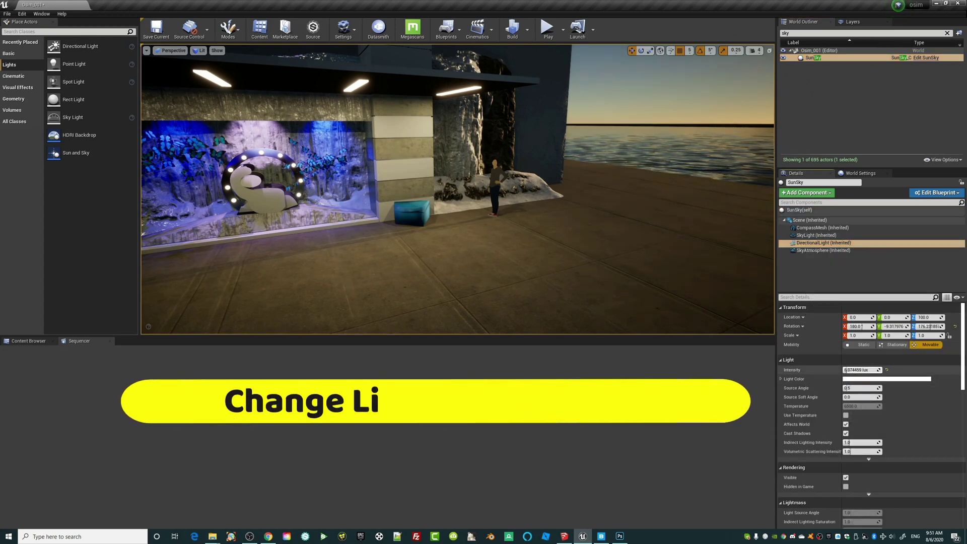
drag(876, 369, 853, 370)
mouse_move(540, 246)
right_down()
mouse_move(453, 246)
mouse_move(540, 245)
right_up()
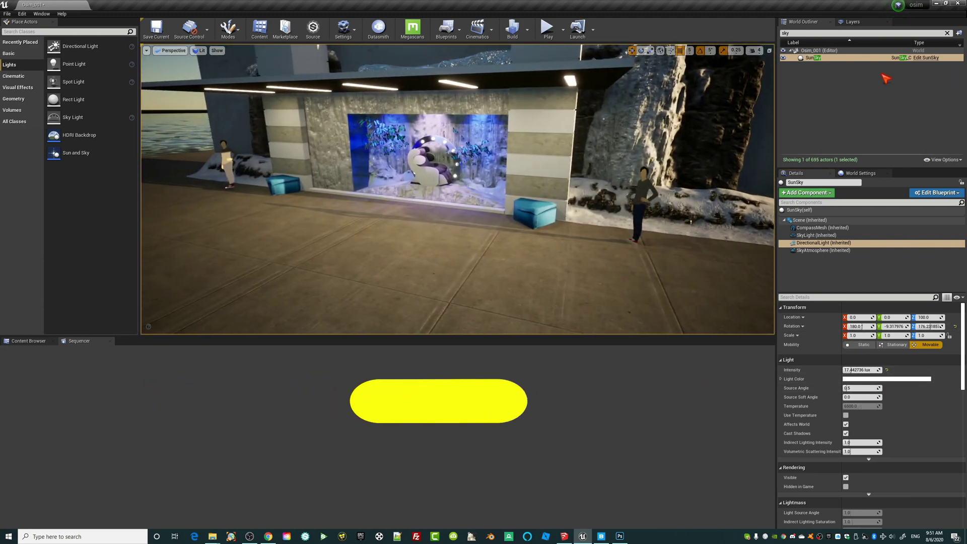
Set the SunSky actor's latitude to about 86.56 to change the sun position over the storefront
click(822, 221)
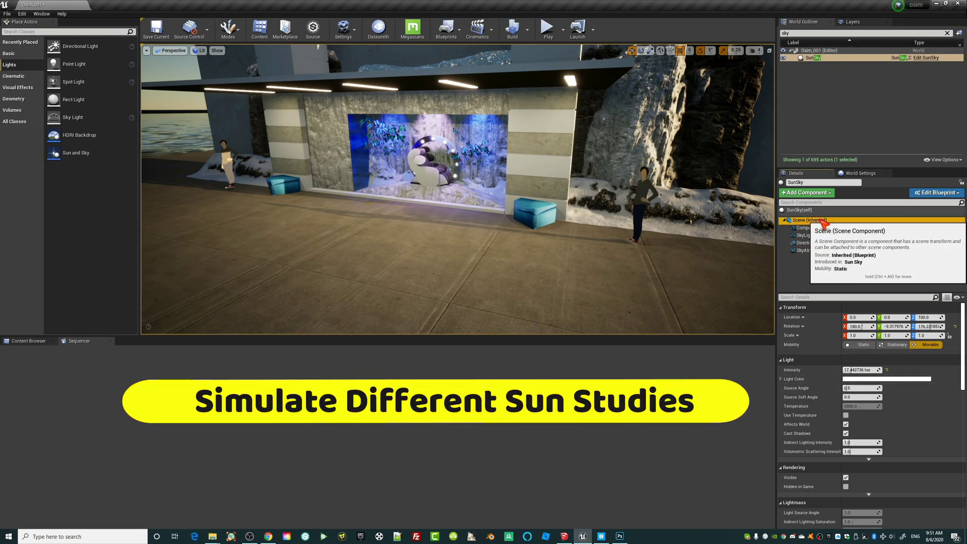
click(801, 210)
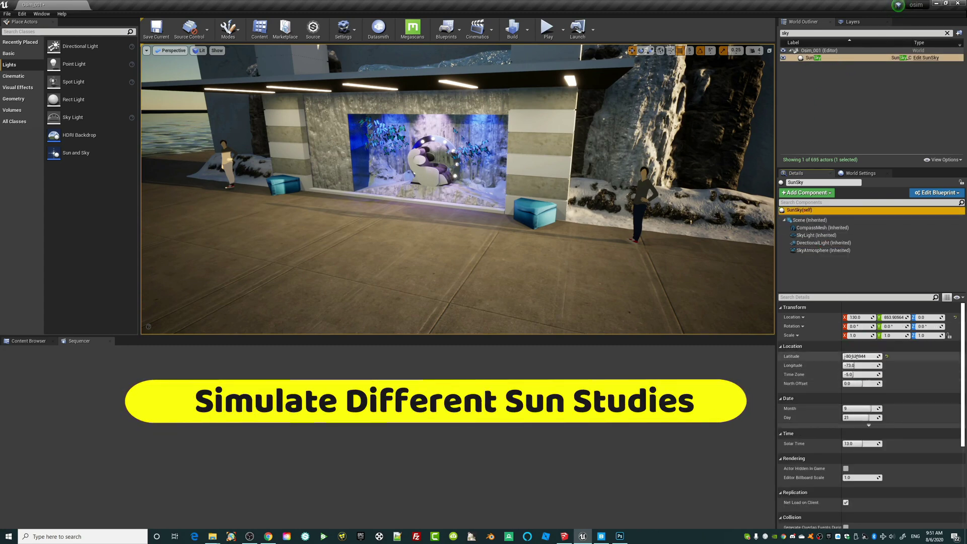
mouse_move(855, 356)
mouse_down()
mouse_move(831, 356)
mouse_move(864, 356)
mouse_up()
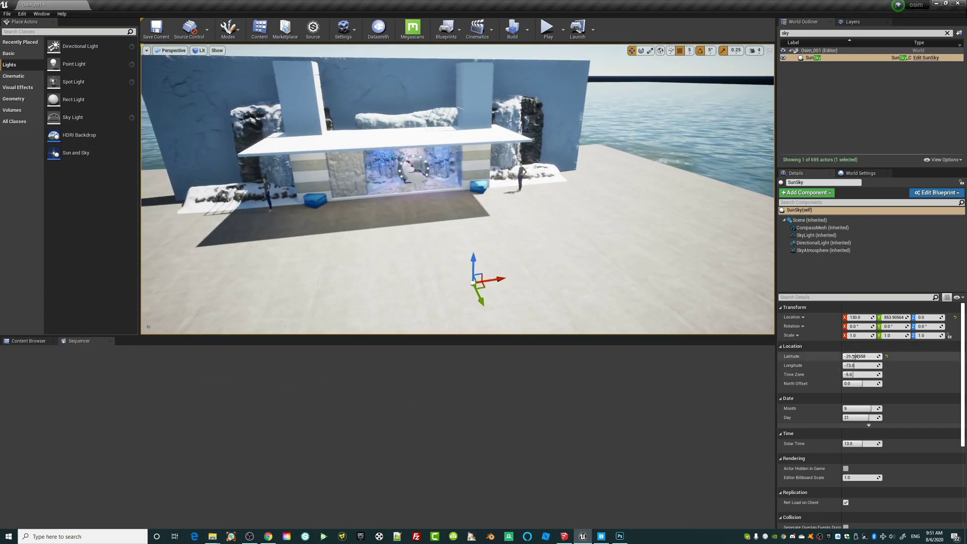
drag(859, 356, 882, 356)
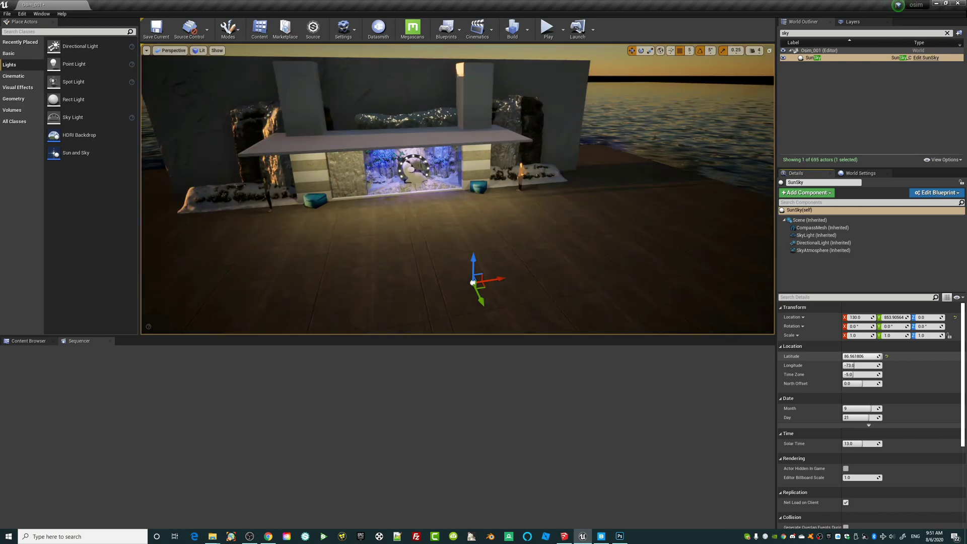
Select the large cube wall standing behind the storefront
right_drag(609, 270, 574, 270)
key(s)
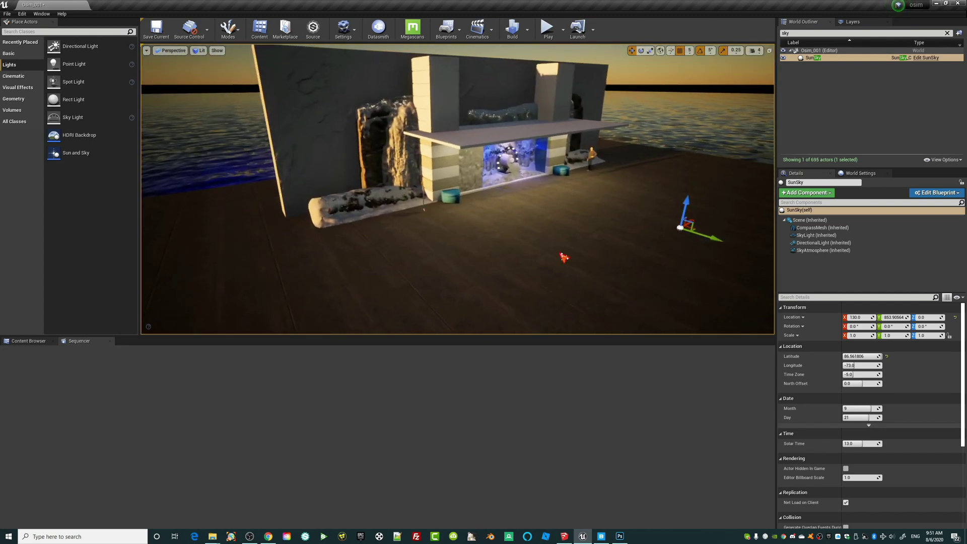
click(333, 101)
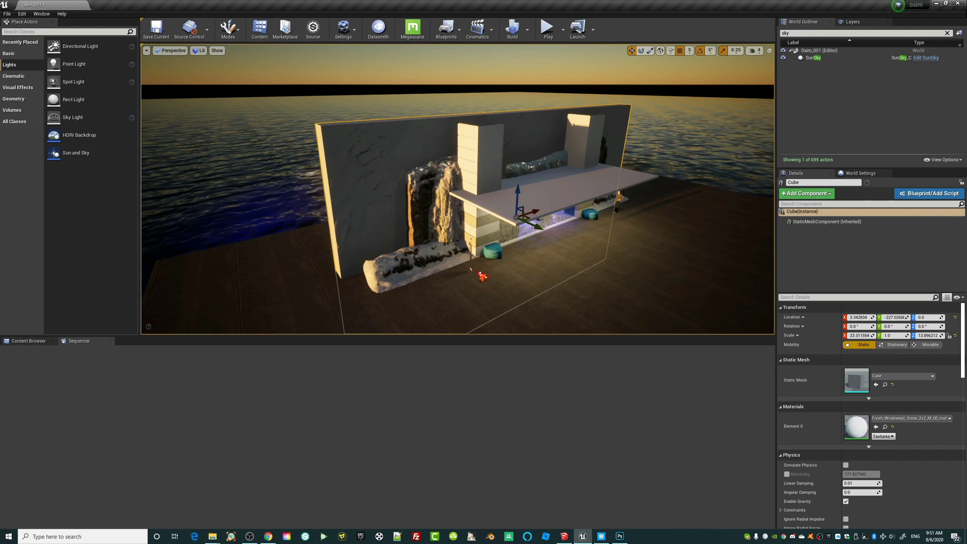
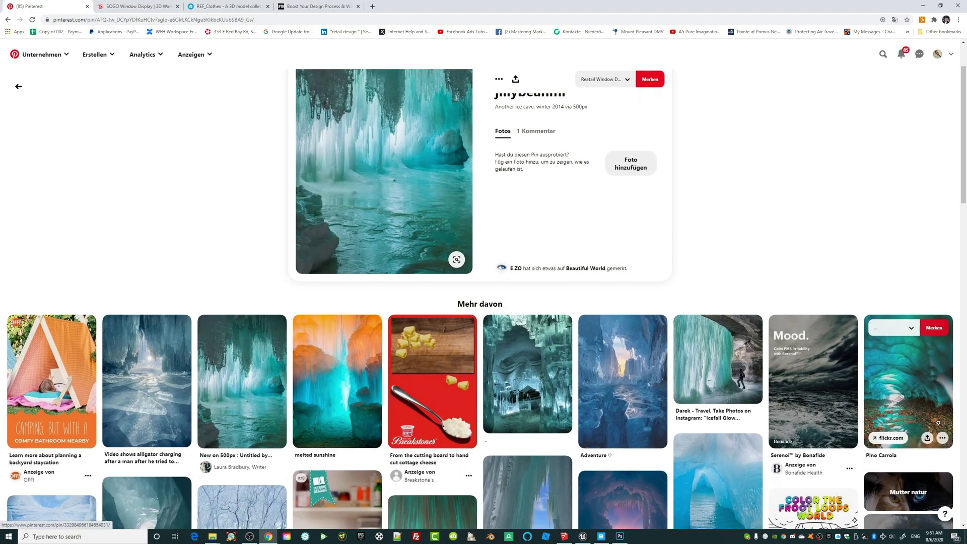
Look through the ice cave references on Pinterest, and switch to Quixel Bridge to browse the local Megascans assets
scroll(444, 303, down, 5)
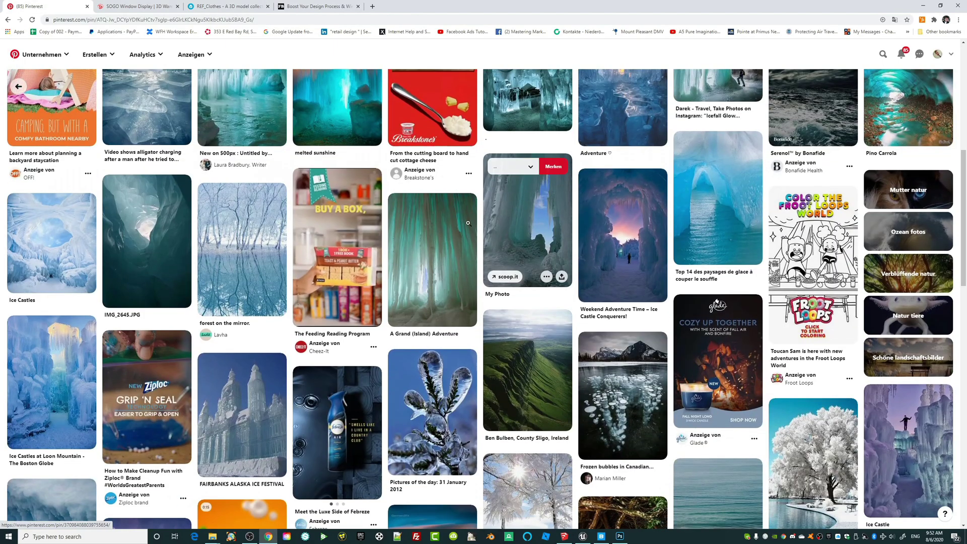
scroll(163, 364, up, 2)
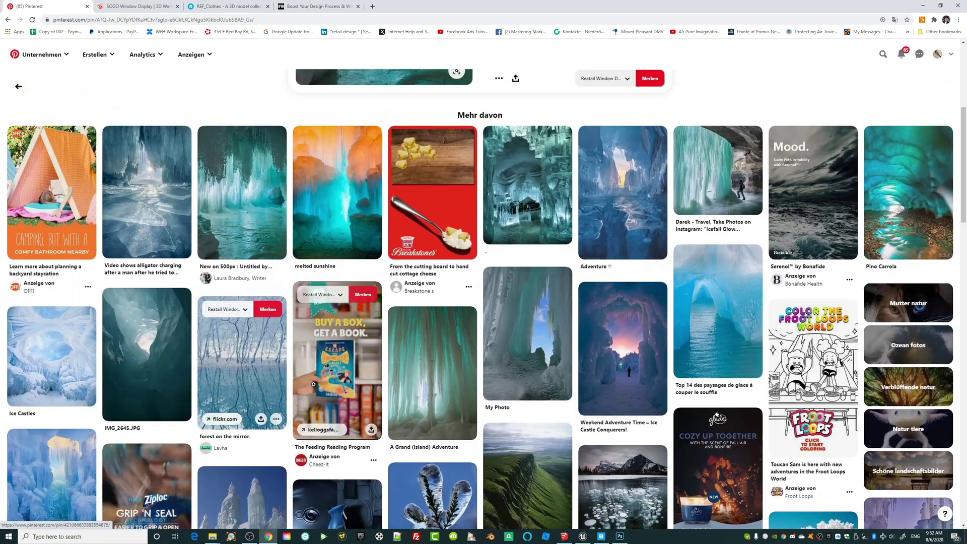
click(602, 537)
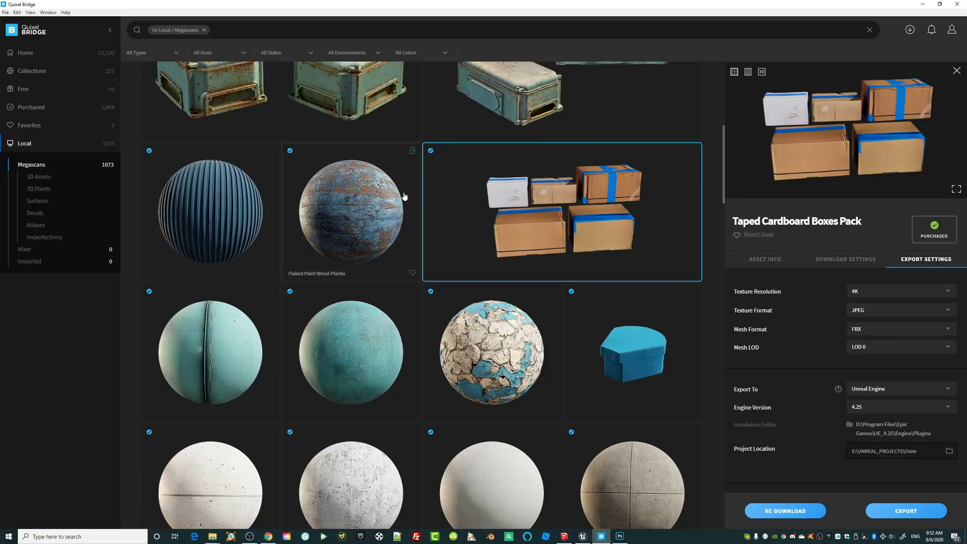
scroll(404, 196, up, 7)
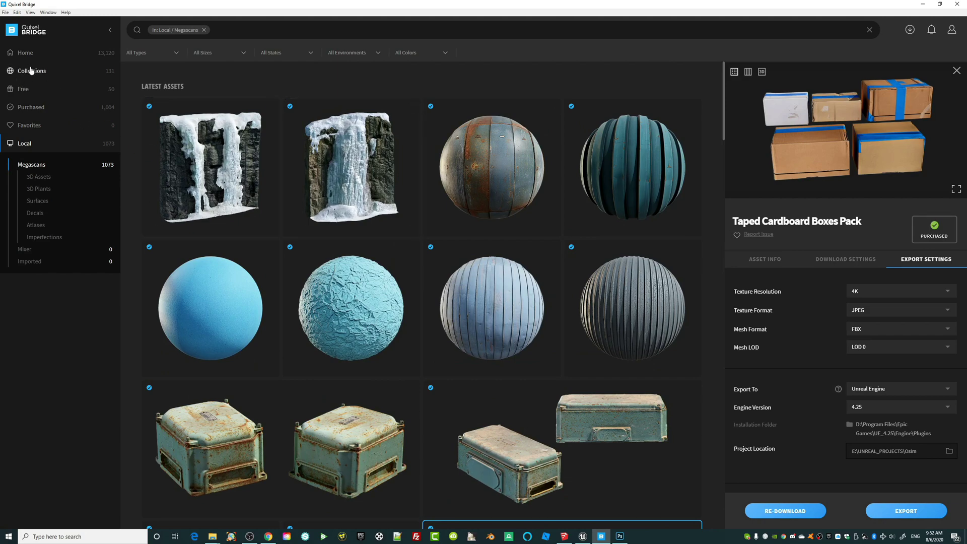
scroll(479, 309, down, 11)
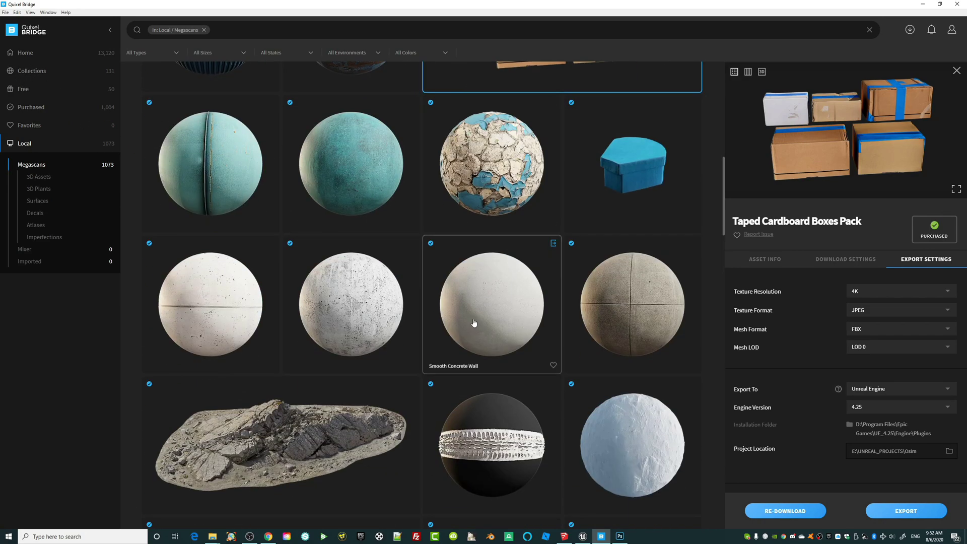
scroll(470, 323, up, 3)
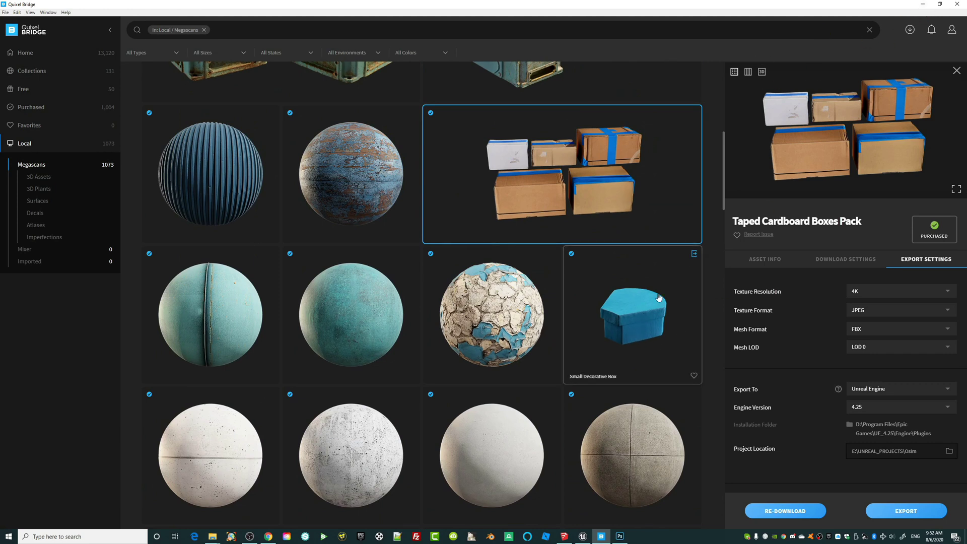
click(923, 5)
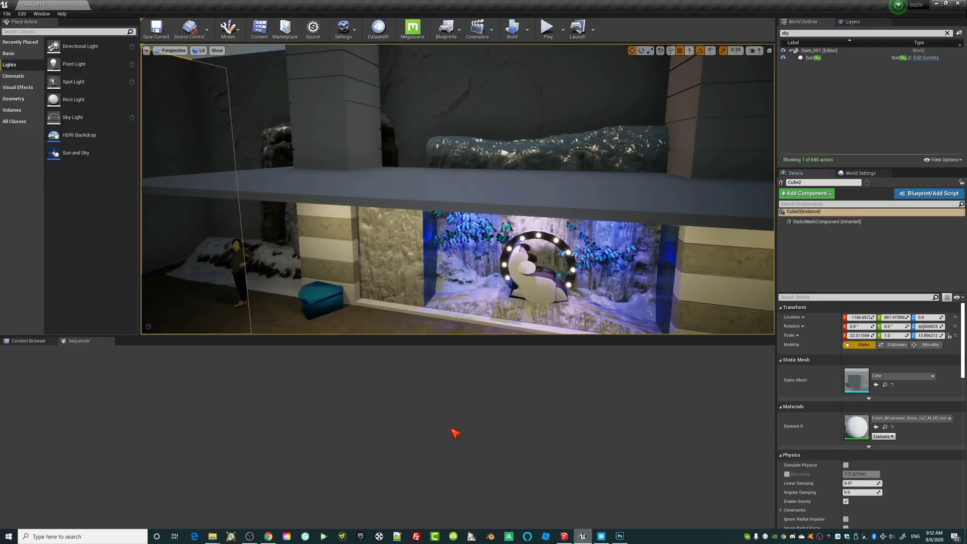
Undo the last move of the ice cliff mesh in the window display
mouse_move(465, 282)
right_down()
mouse_move(474, 322)
mouse_move(524, 297)
mouse_move(483, 282)
right_up()
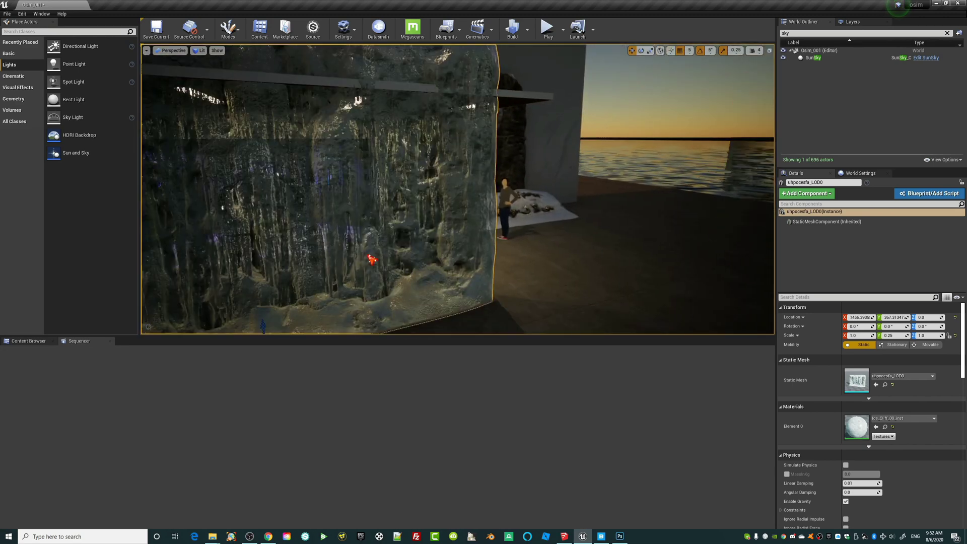
key(ctrl+z)
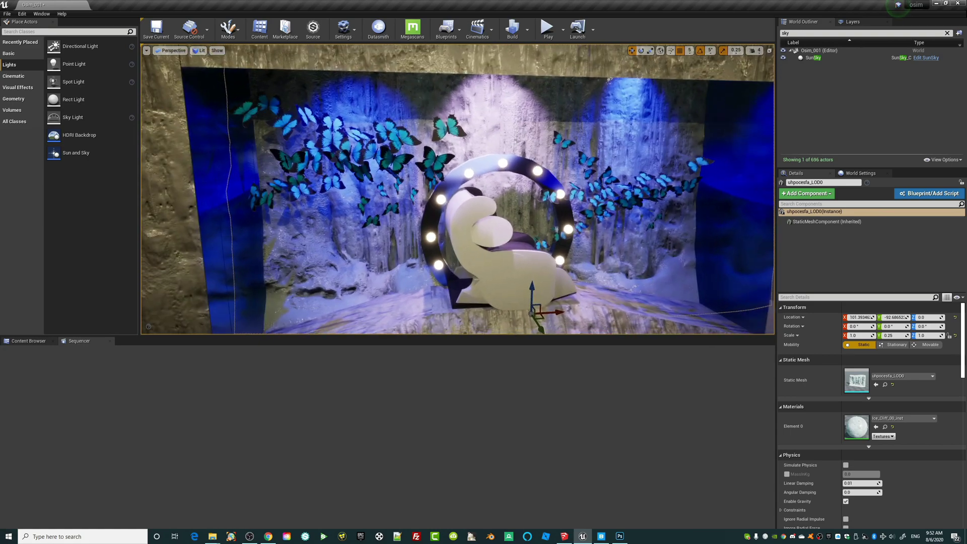
drag(458, 189, 508, 237)
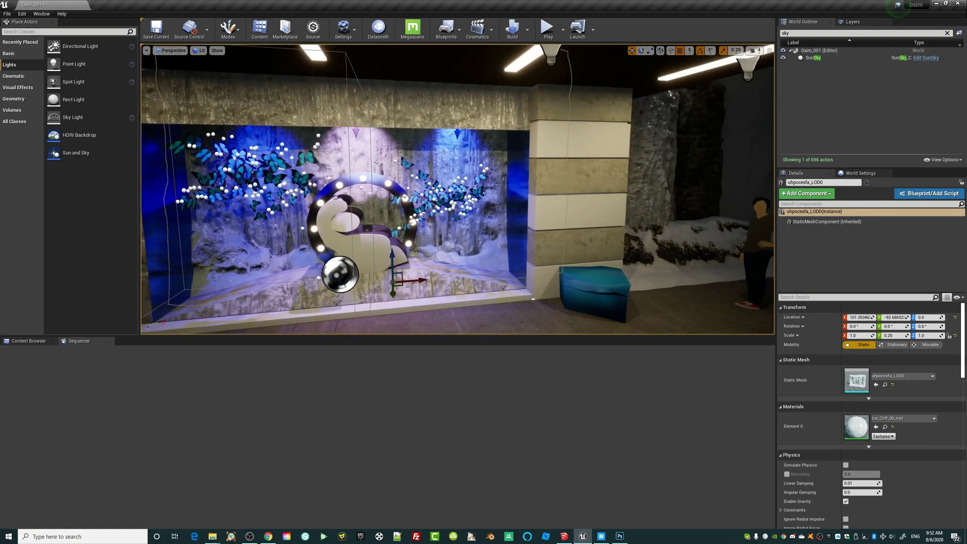
Select the blue spotlight SpotLight2 over the window display and set its intensity to about 82 cd
right_drag(458, 189, 496, 161)
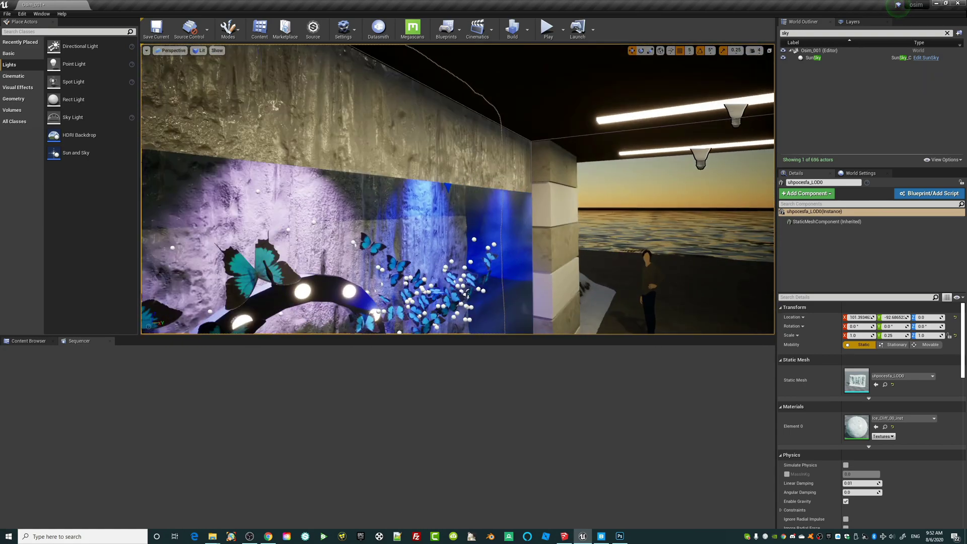
right_drag(457, 189, 504, 179)
click(436, 176)
right_drag(456, 221, 413, 252)
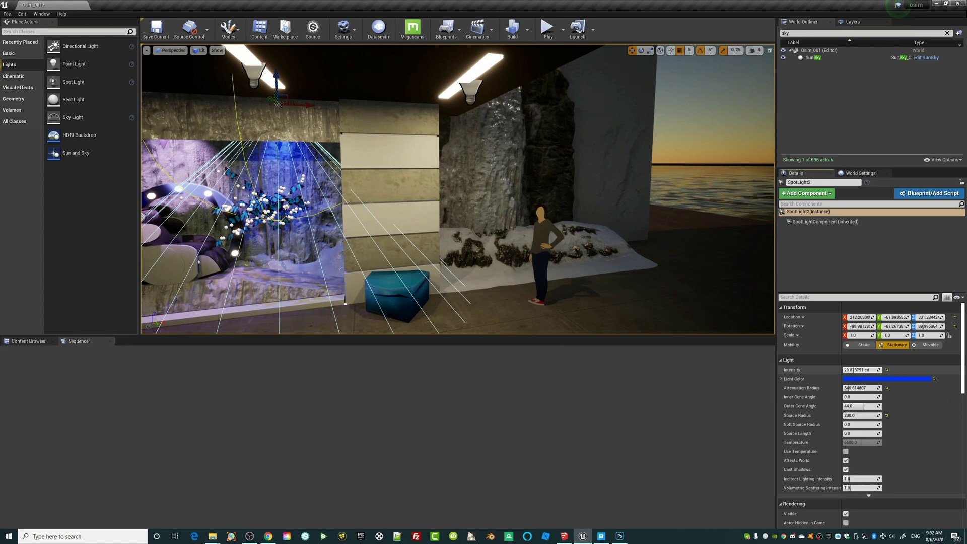
right_drag(457, 189, 415, 187)
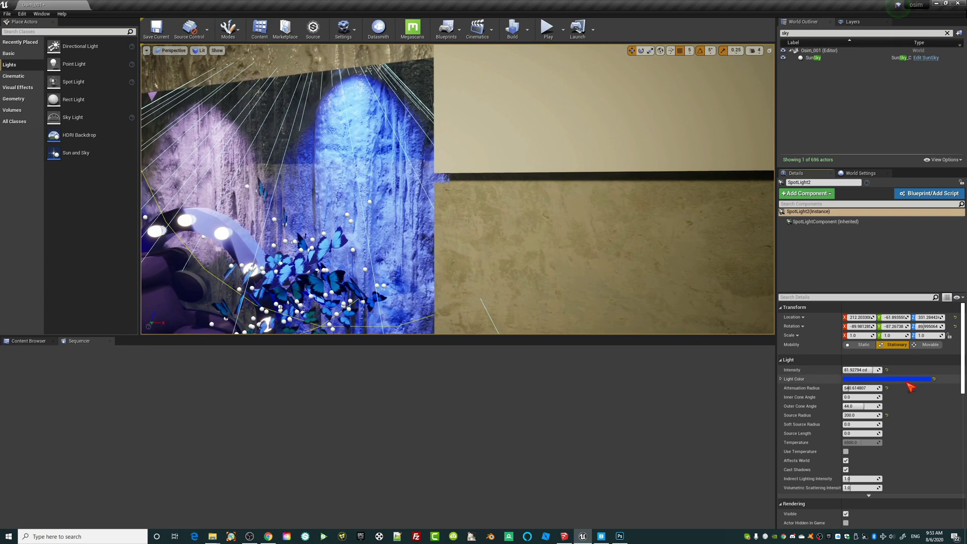
Change SpotLight2's light color to a lighter blue with sRGB hex 007BEAFF
click(907, 379)
click(760, 416)
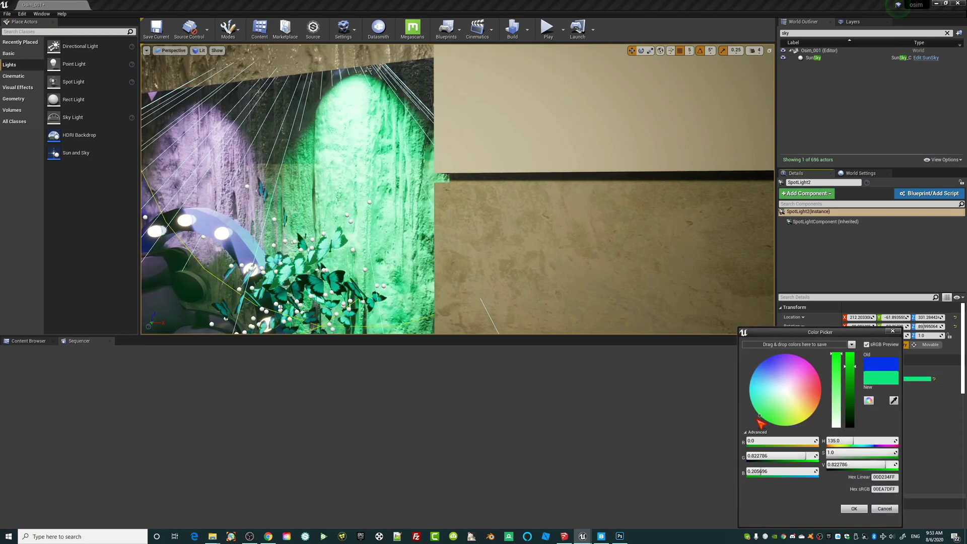
drag(759, 420, 757, 359)
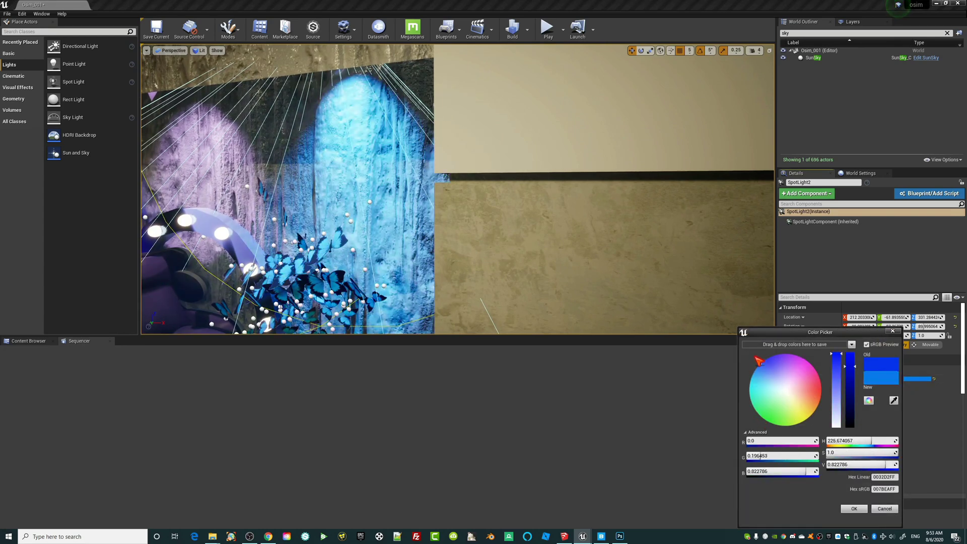
scroll(471, 300, down, 10)
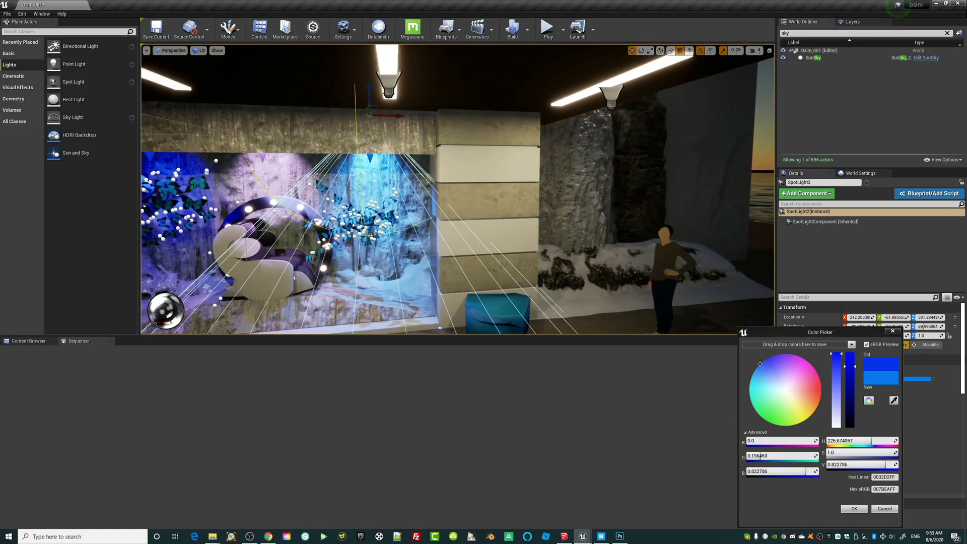
click(854, 508)
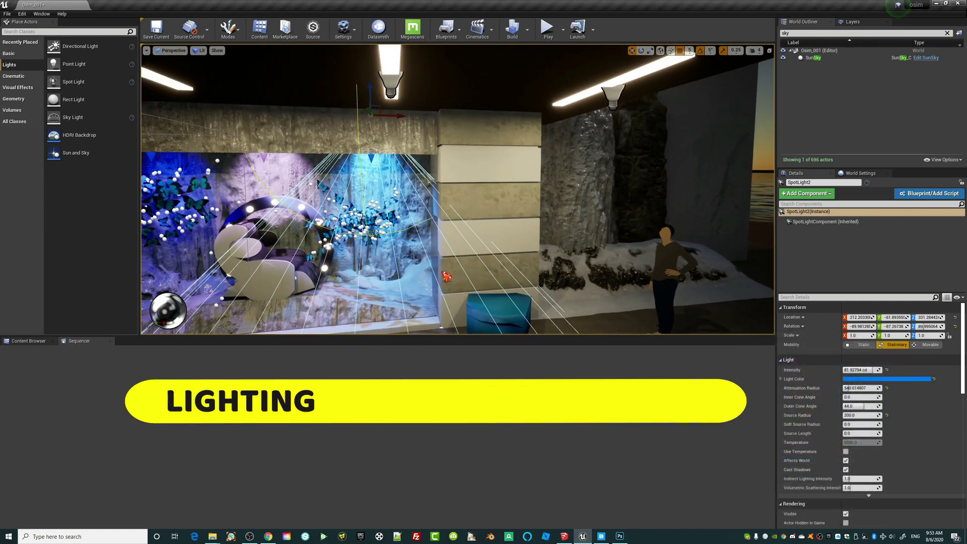
Turn on game view and examine the massage chair and butterflies in the window display up close
right_drag(613, 193, 564, 249)
click(611, 194)
key(g)
key(s)
key(w)
key(w)
key(d)
right_drag(429, 257, 418, 256)
Pilot CineCameraActor1 and frame a close-up of the massage chair among the butterflies
click(170, 51)
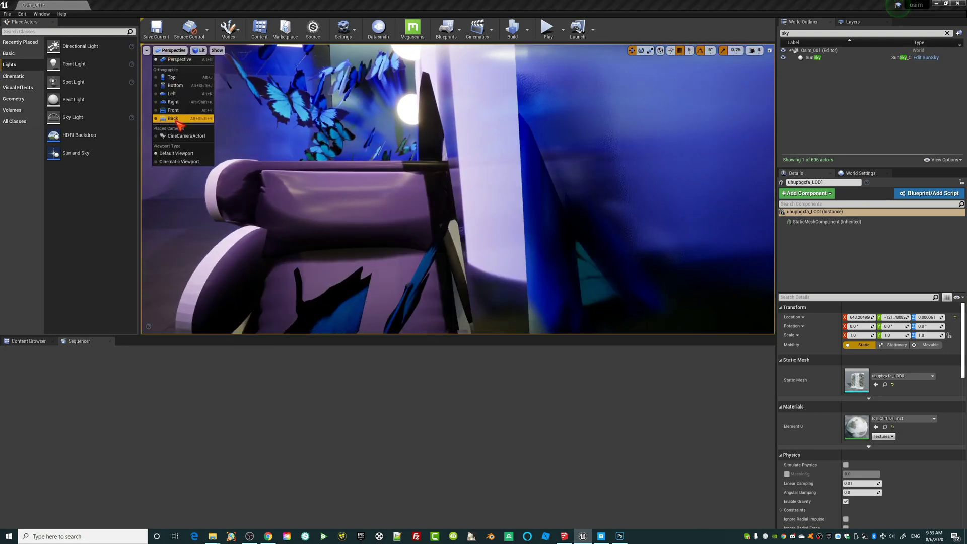
click(186, 135)
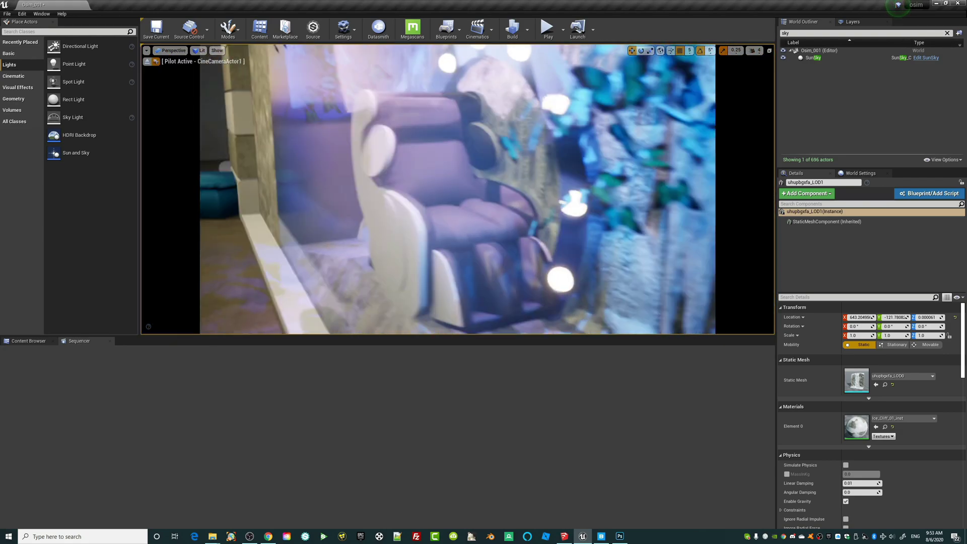
mouse_move(457, 189)
right_down()
mouse_move(406, 189)
mouse_move(473, 189)
right_up()
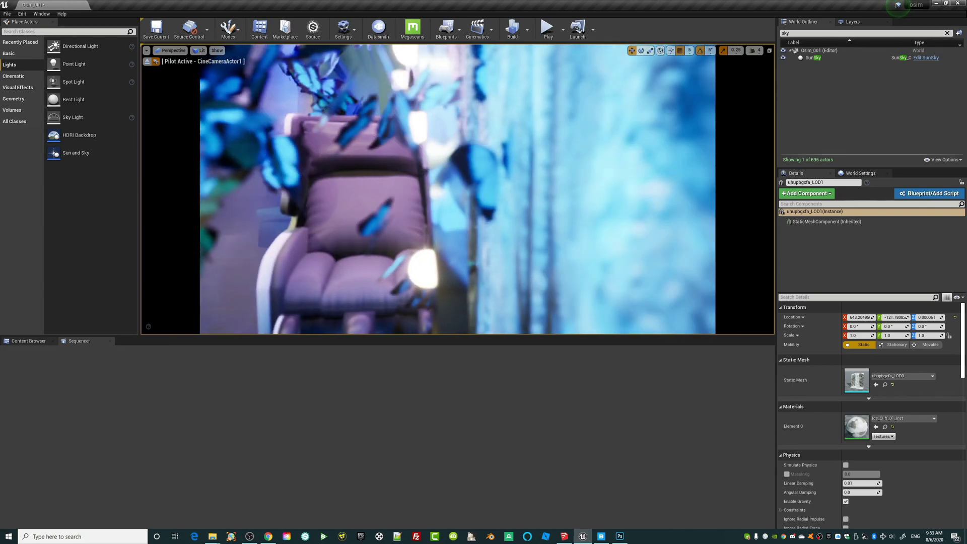
right_drag(594, 257, 557, 257)
key(w)
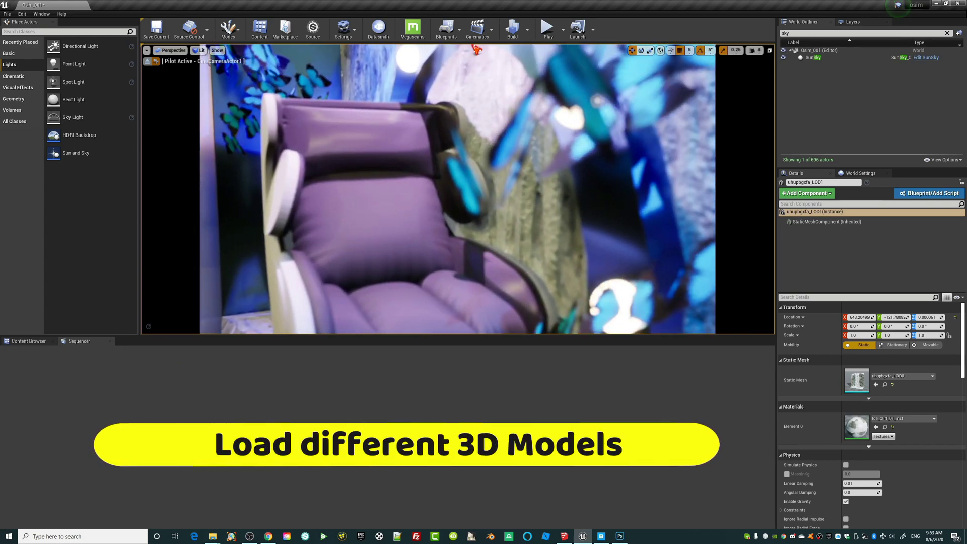
Add a new level sequence and save it as LS_003 in the Content folder
click(477, 29)
click(503, 54)
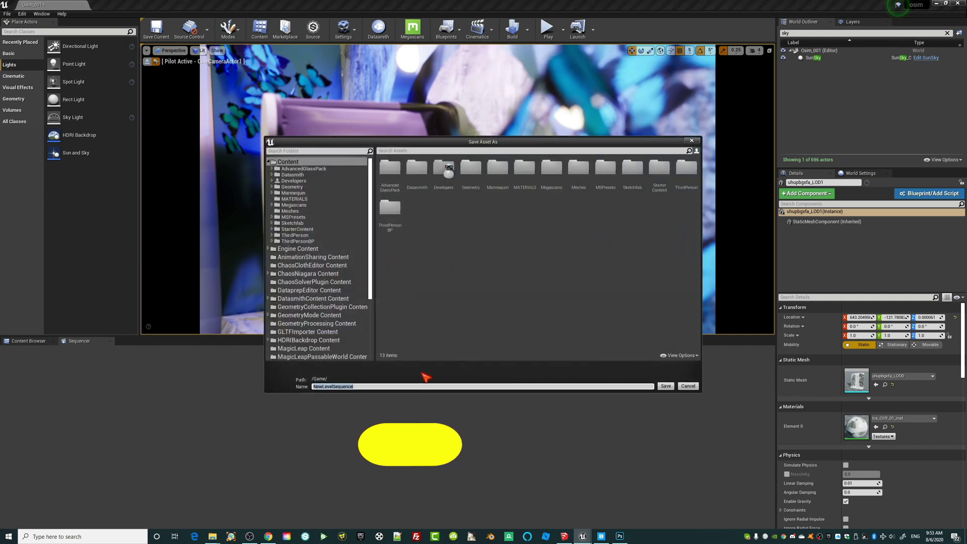
text(LS_003)
key(Return)
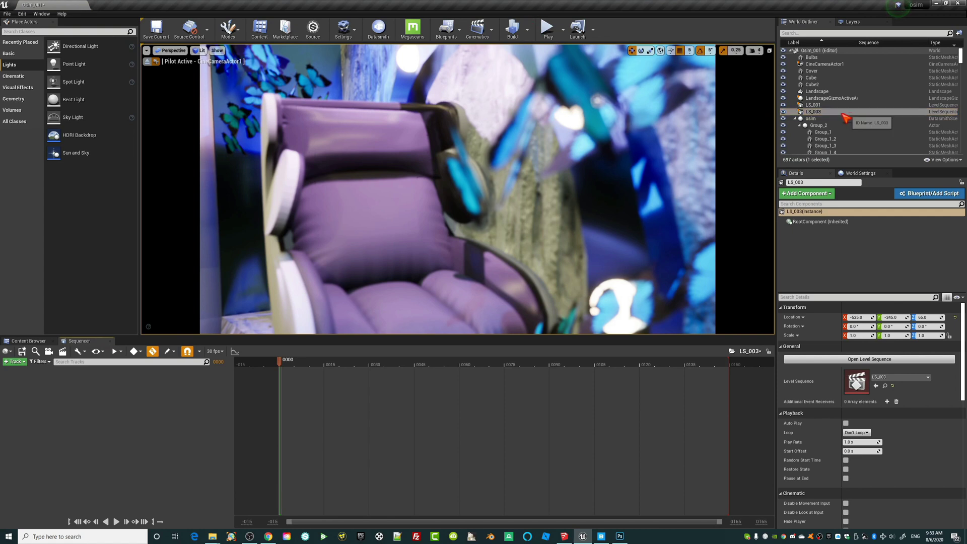
Add CineCameraActor1 to the LS_003 sequence and reduce its manual focus distance to about 163
drag(823, 64, 93, 473)
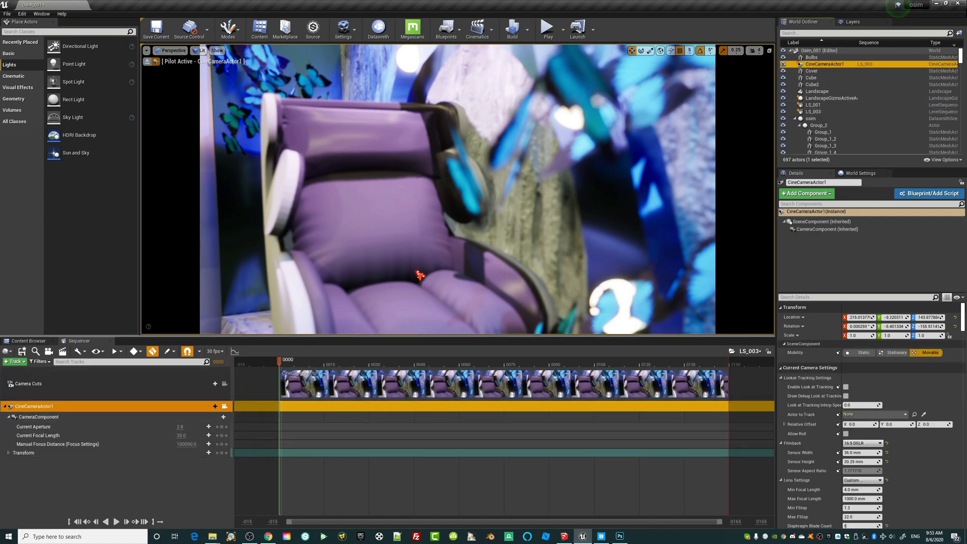
drag(426, 273, 422, 274)
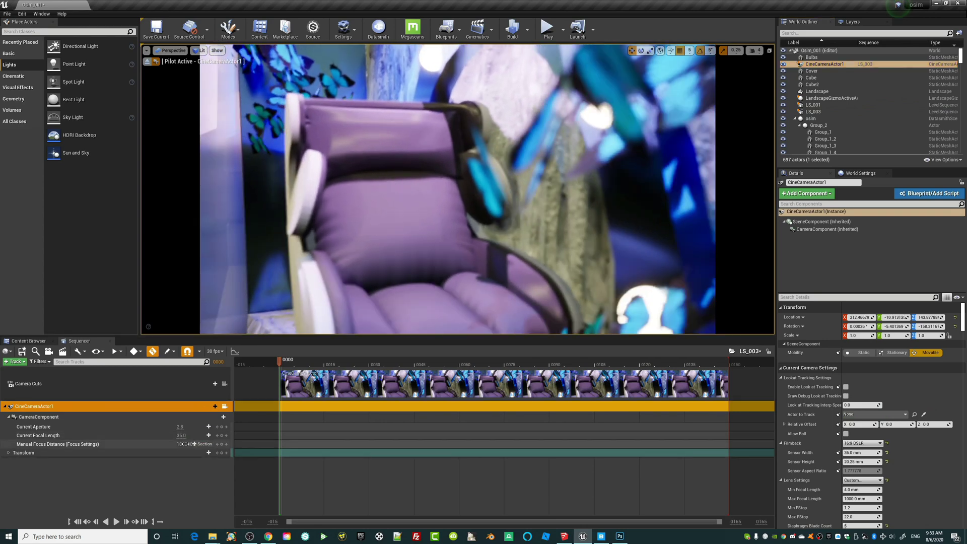
drag(188, 444, 132, 444)
Pull the piloted camera back to frame the whole storefront window and raise the manual focus distance to about 1062
mouse_move(395, 299)
right_down()
mouse_move(353, 314)
mouse_move(400, 305)
right_up()
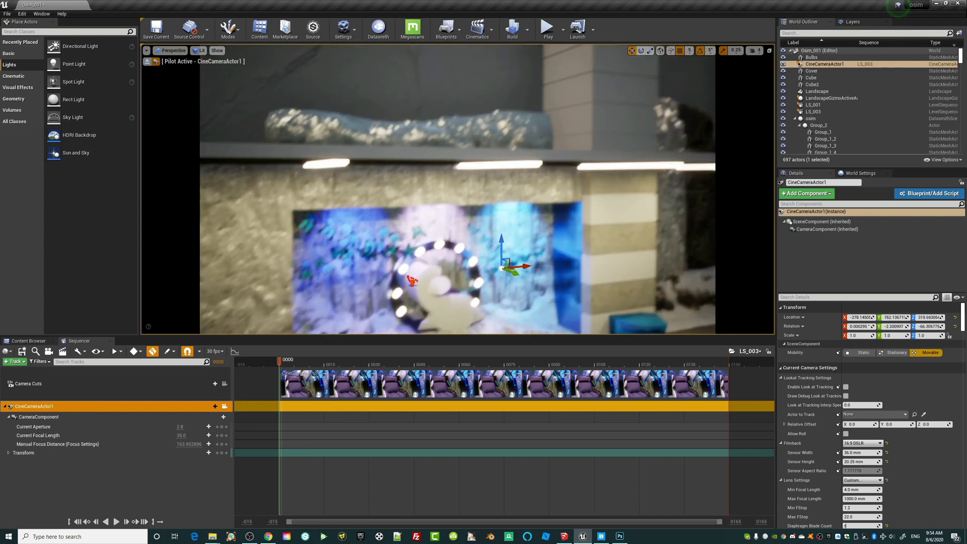
middle_drag(457, 189, 457, 190)
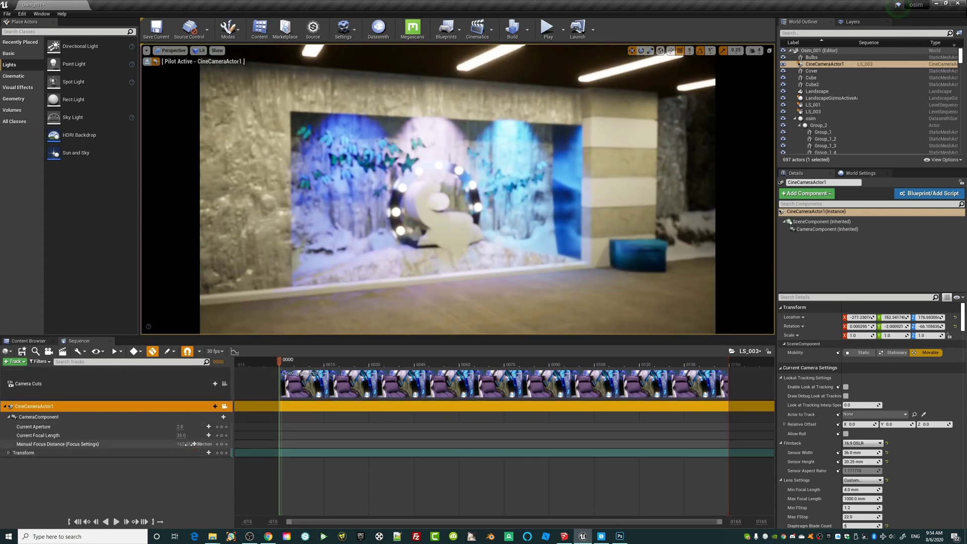
drag(187, 443, 217, 444)
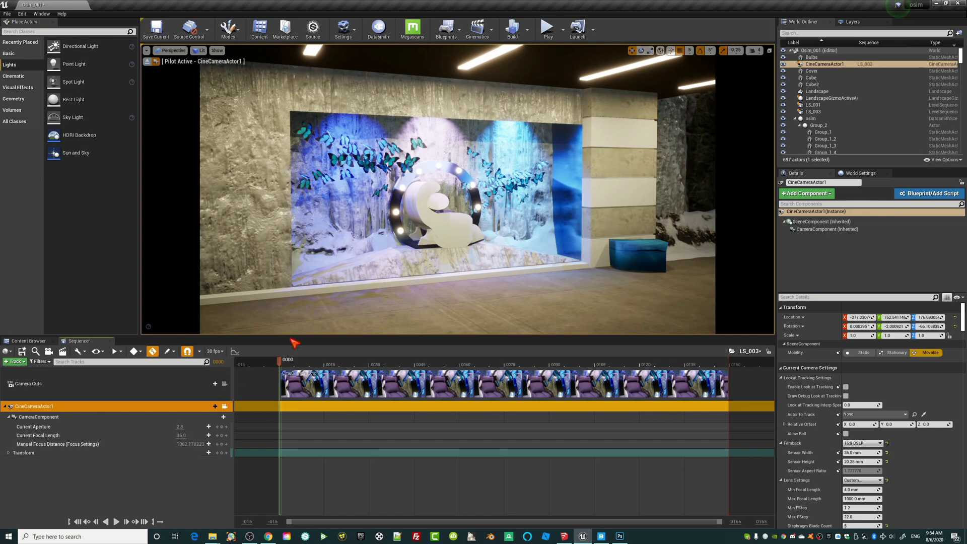
Fly the piloted camera around the storefront corner and back to frame the window display at closer range
right_drag(383, 212, 242, 210)
key(d)
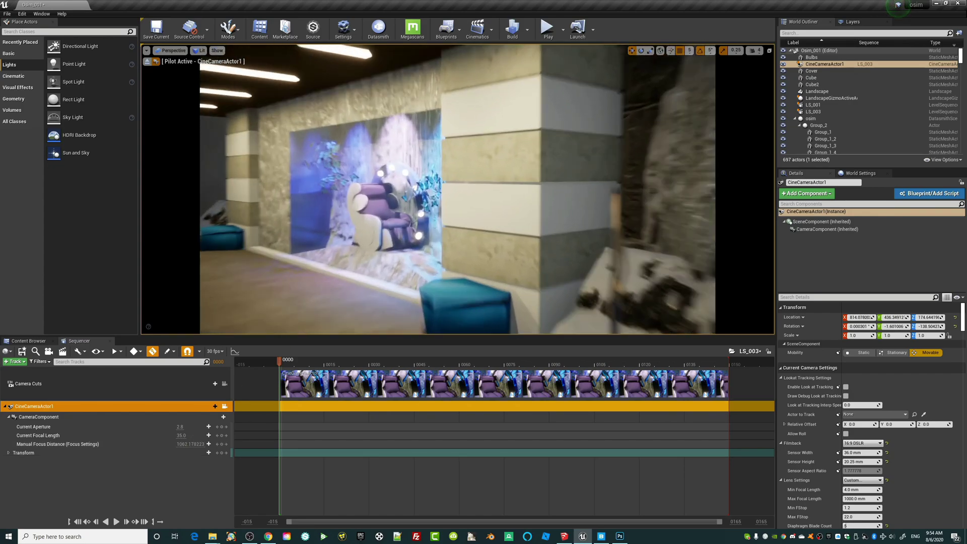
right_drag(436, 261, 542, 271)
key(a)
key(a)
key(w)
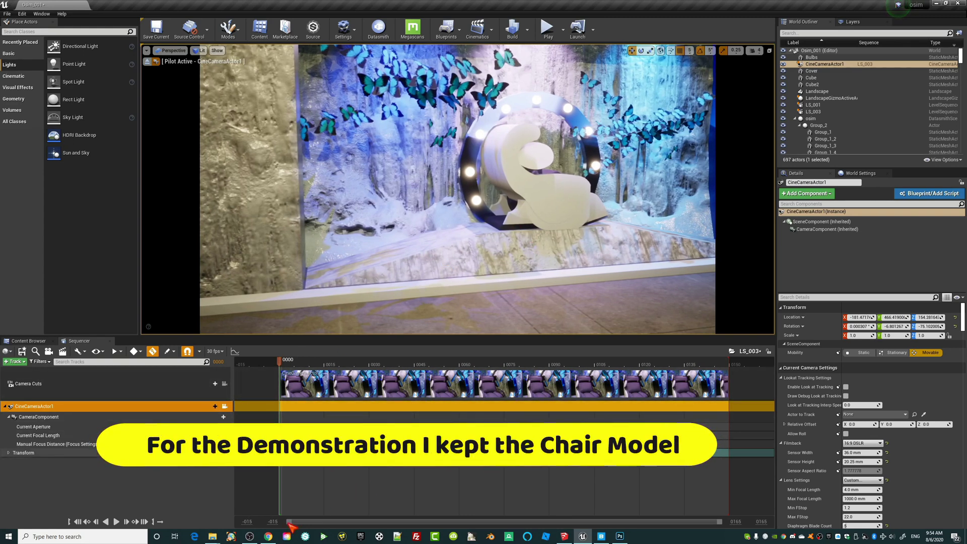
Switch to Chrome, browse the REF_Clothes collection on Sketchfab and open the Pakistani Blouse model
mouse_move(270, 538)
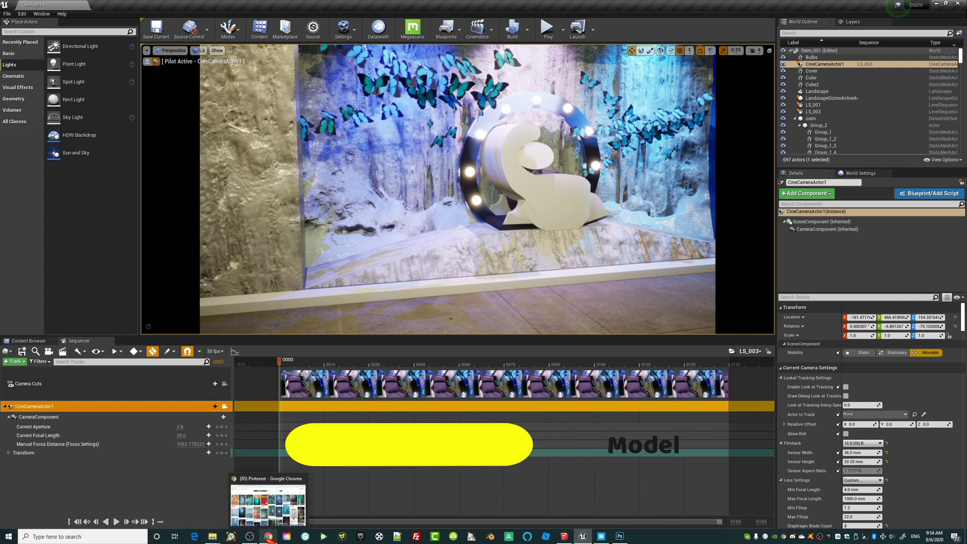
click(270, 538)
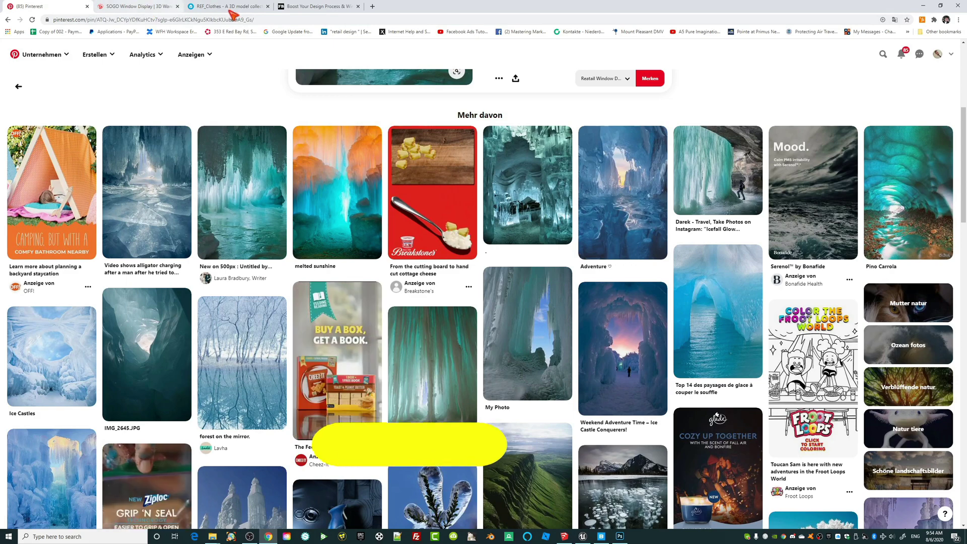
click(212, 7)
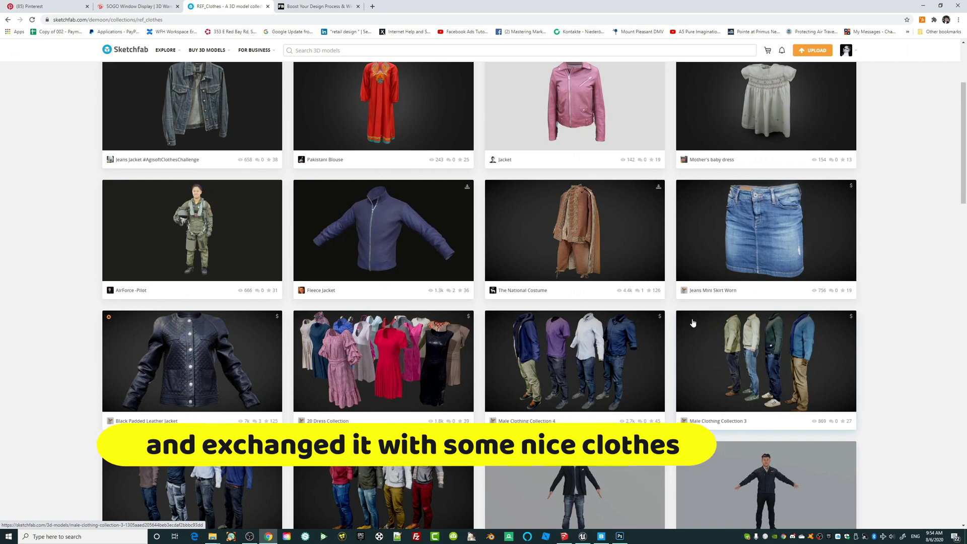
scroll(388, 166, up, 2)
scroll(406, 204, down, 2)
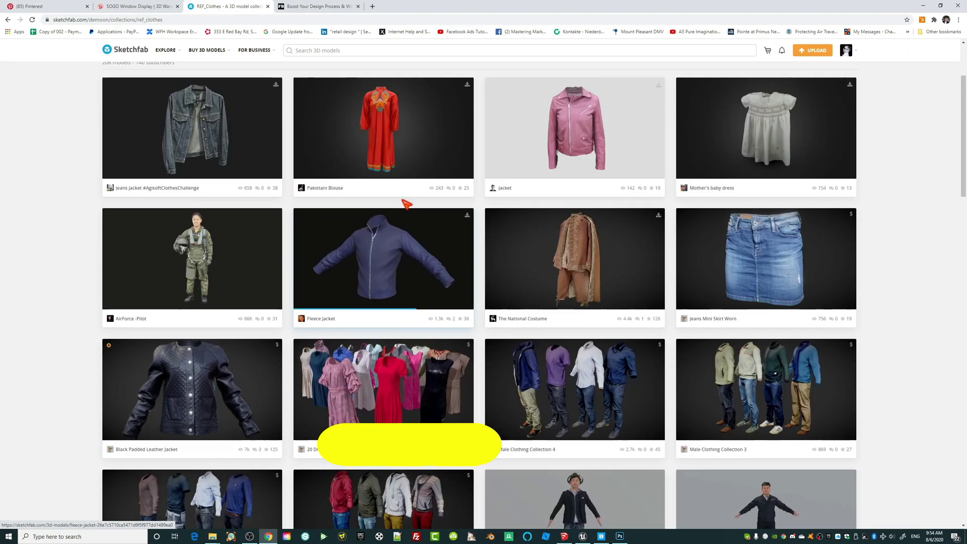
scroll(407, 204, up, 2)
click(403, 209)
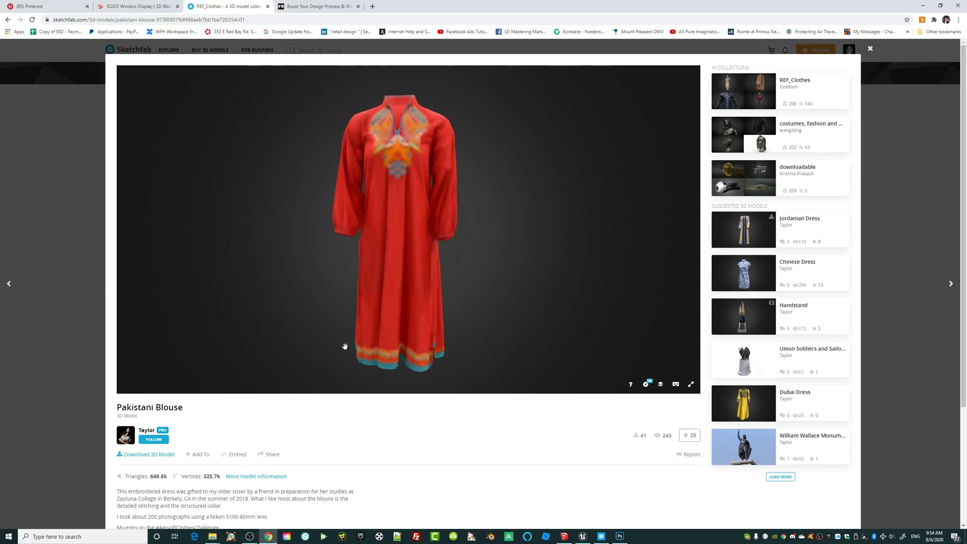
Examine the Pakistani Blouse model from several angles, up to the embroidery on its collar and chest
right_drag(462, 245, 513, 261)
scroll(466, 225, up, 3)
drag(595, 277, 544, 295)
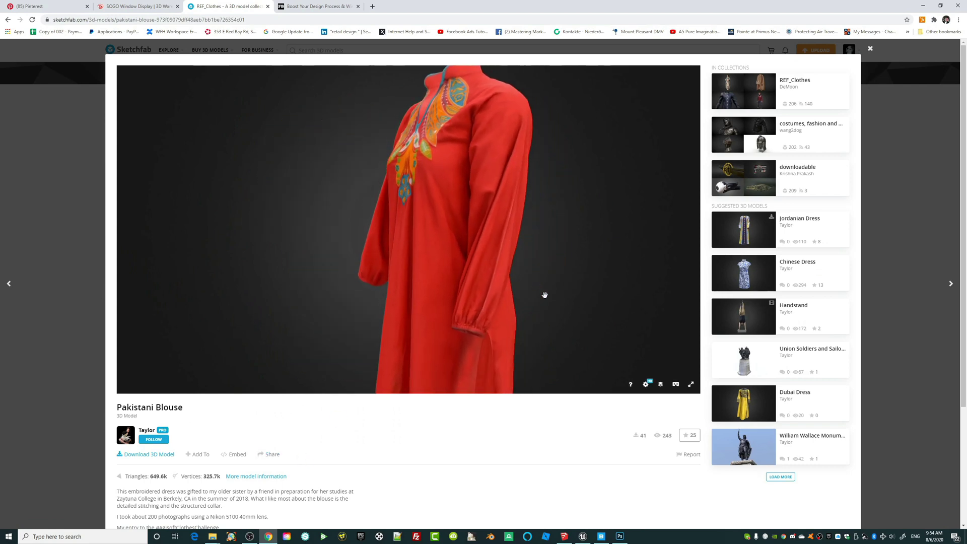
scroll(460, 198, up, 5)
drag(459, 201, 438, 210)
scroll(429, 194, down, 3)
scroll(570, 196, up, 5)
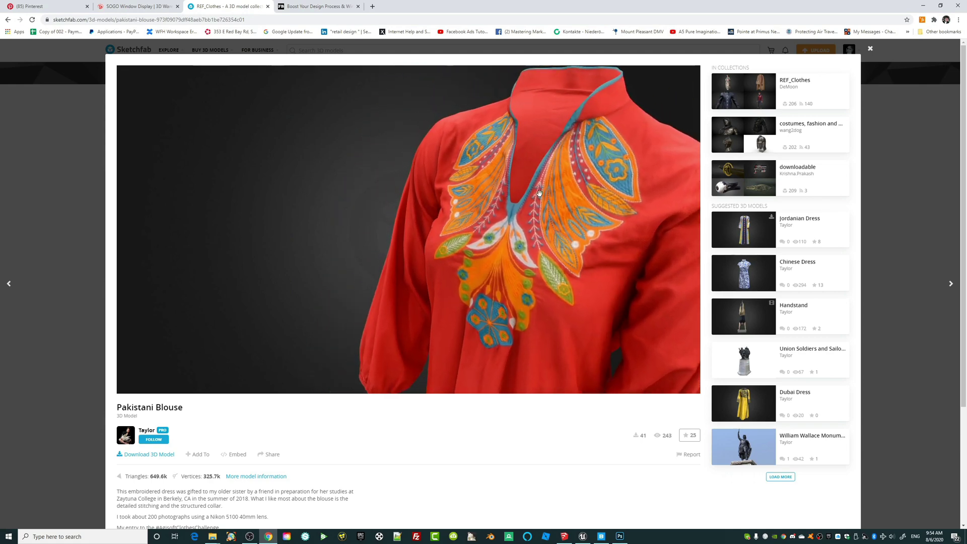
drag(570, 196, 517, 246)
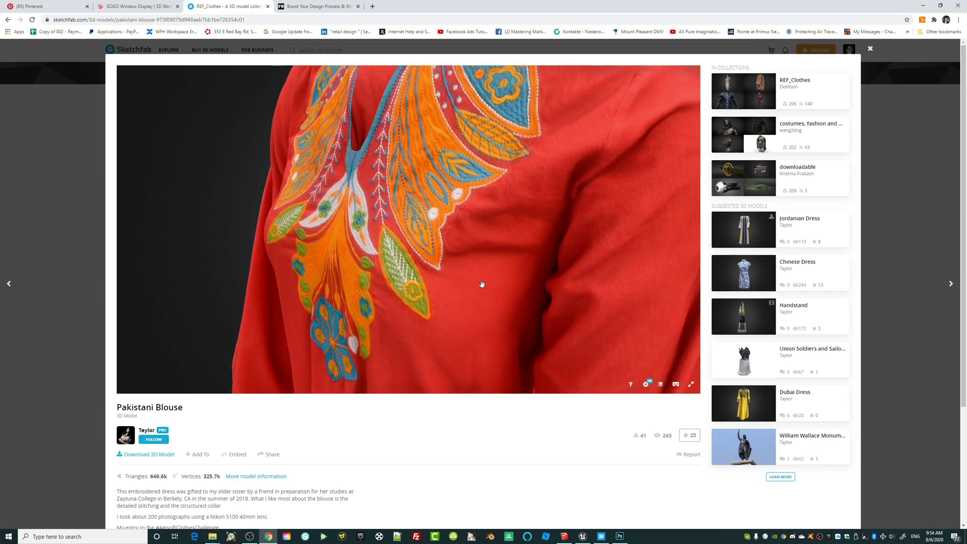
Switch back to Unreal Engine and open the Osim_002 level, saving the changes to LS_003 and Osim_001
click(582, 537)
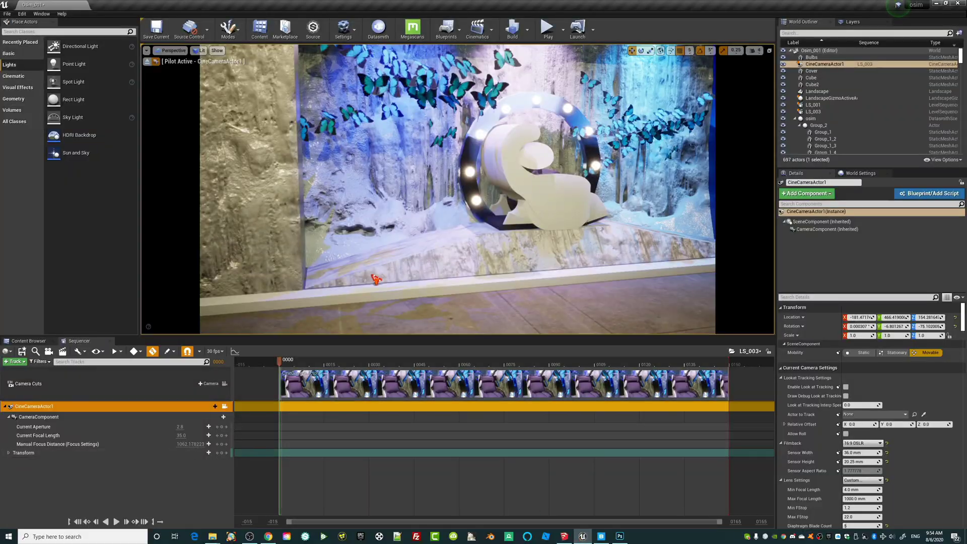
click(7, 14)
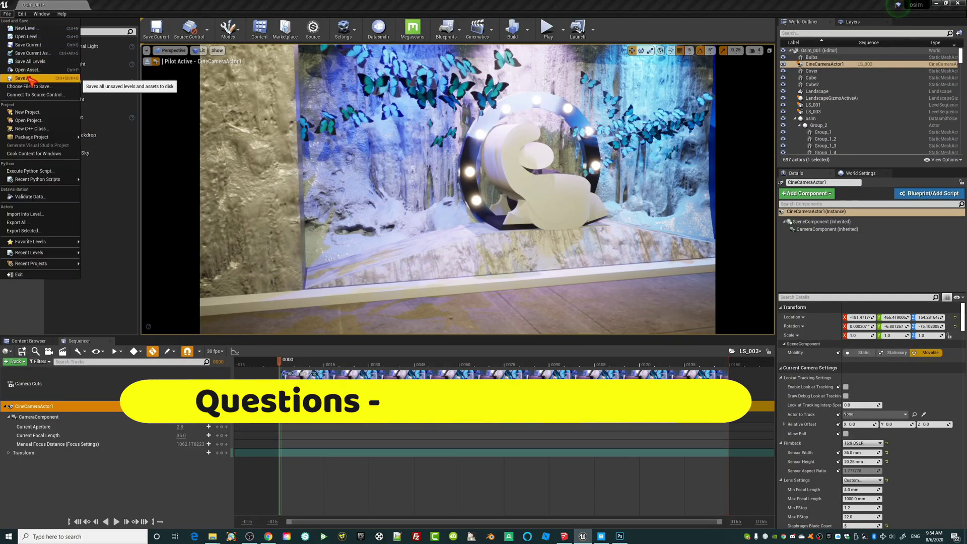
click(27, 36)
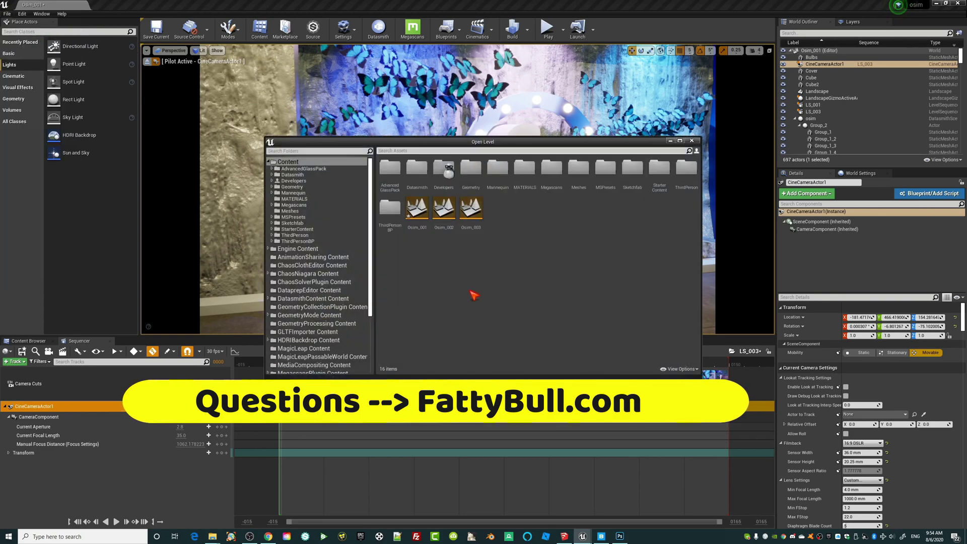
click(450, 220)
click(643, 385)
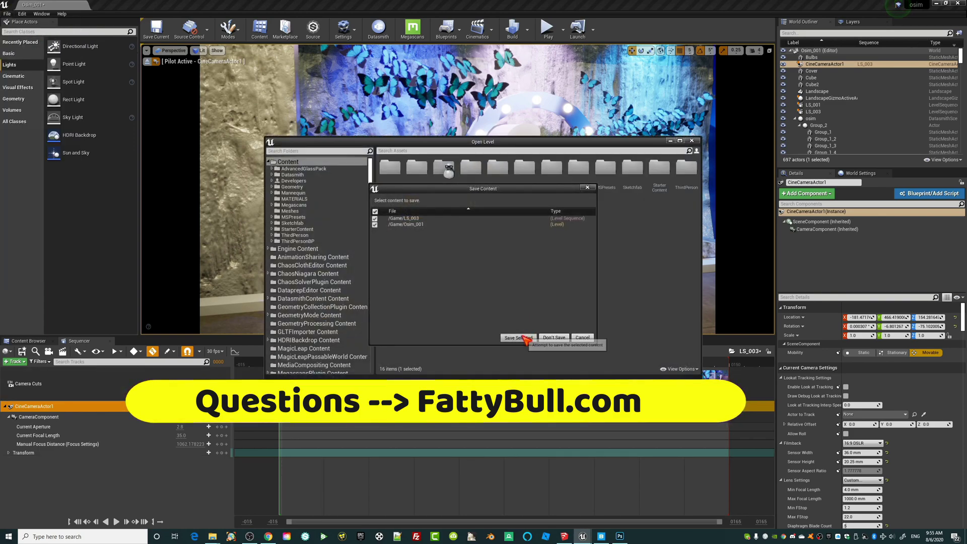
click(526, 339)
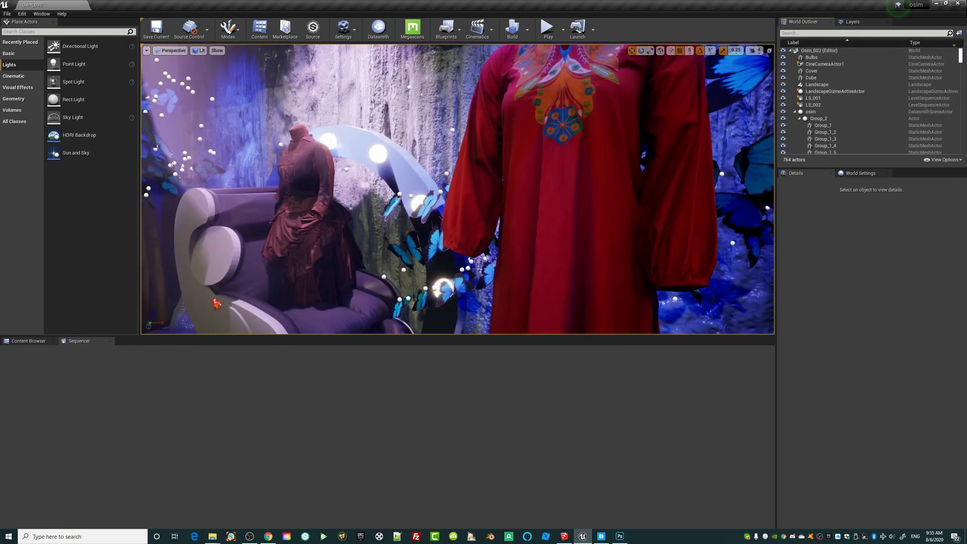
Open the LS_002 level sequence and pilot CineCameraActor1
click(477, 27)
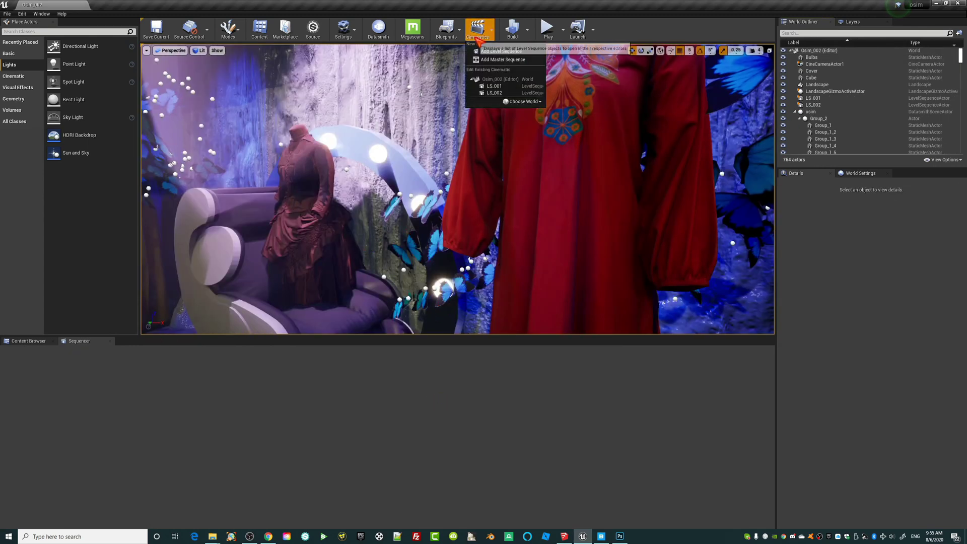
click(500, 97)
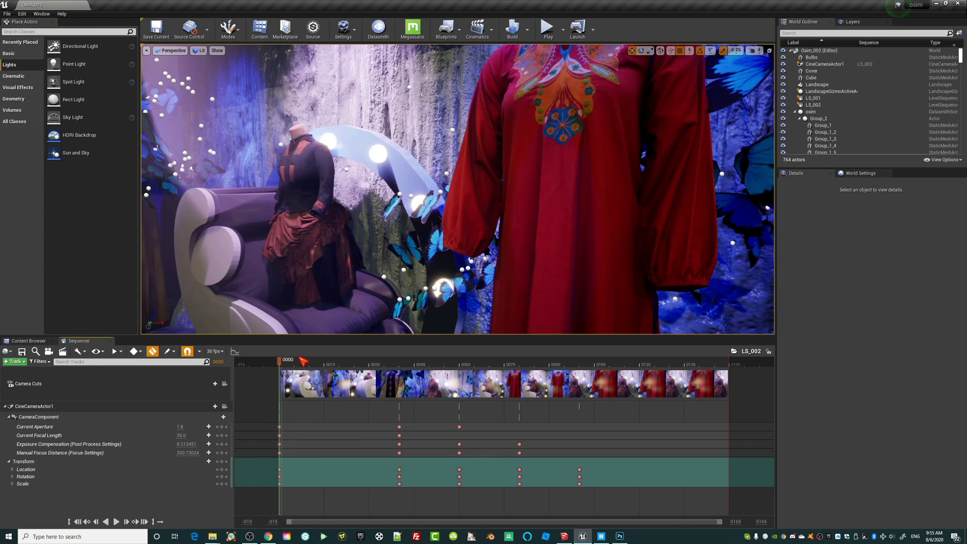
right_drag(433, 244, 363, 229)
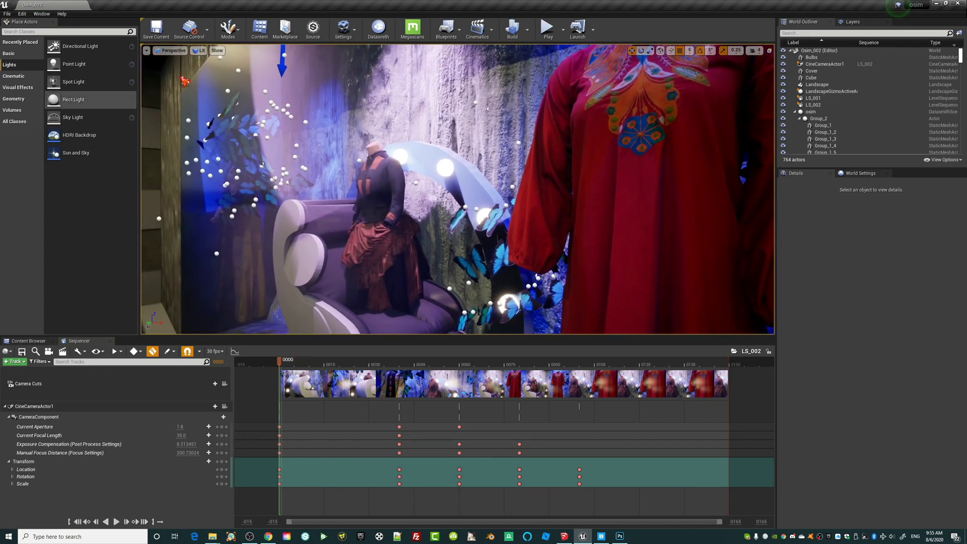
click(174, 51)
click(185, 136)
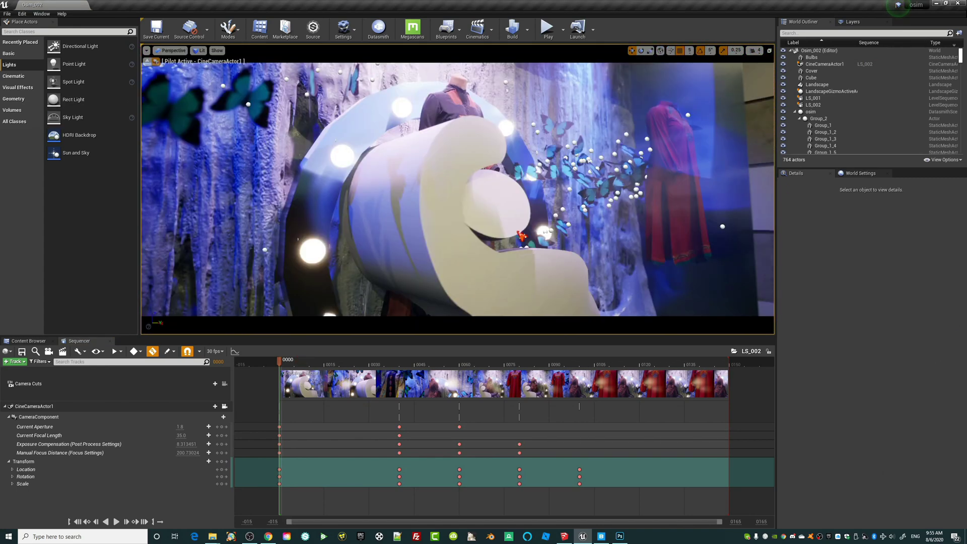
Examine the clothing display through the piloted camera, first up close and from outside along the storefront
right_drag(457, 189, 508, 217)
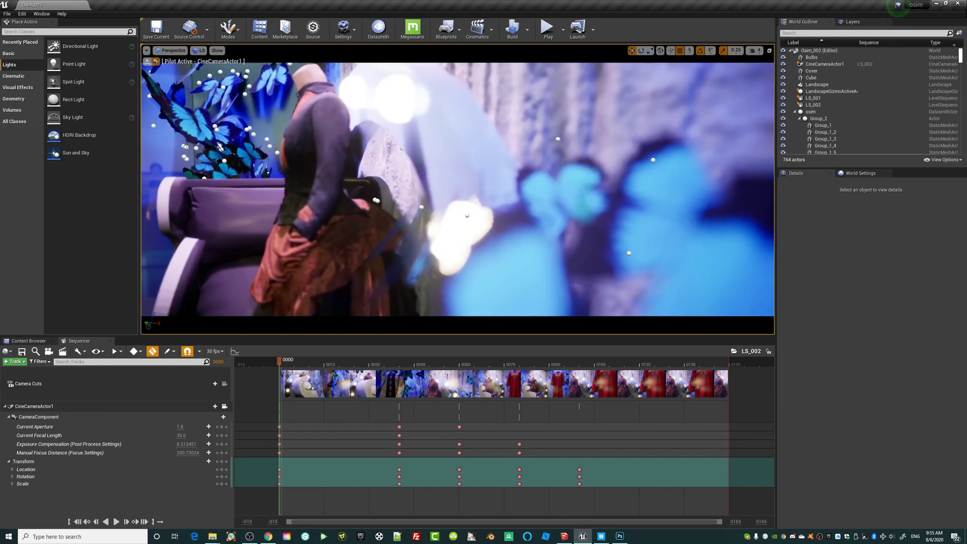
right_drag(457, 190, 501, 189)
right_drag(557, 231, 524, 232)
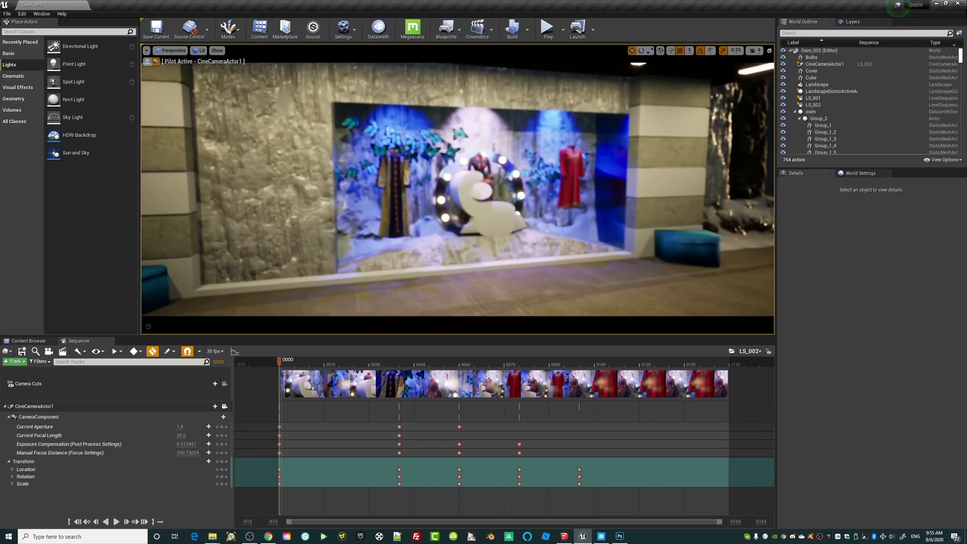
right_drag(458, 189, 337, 171)
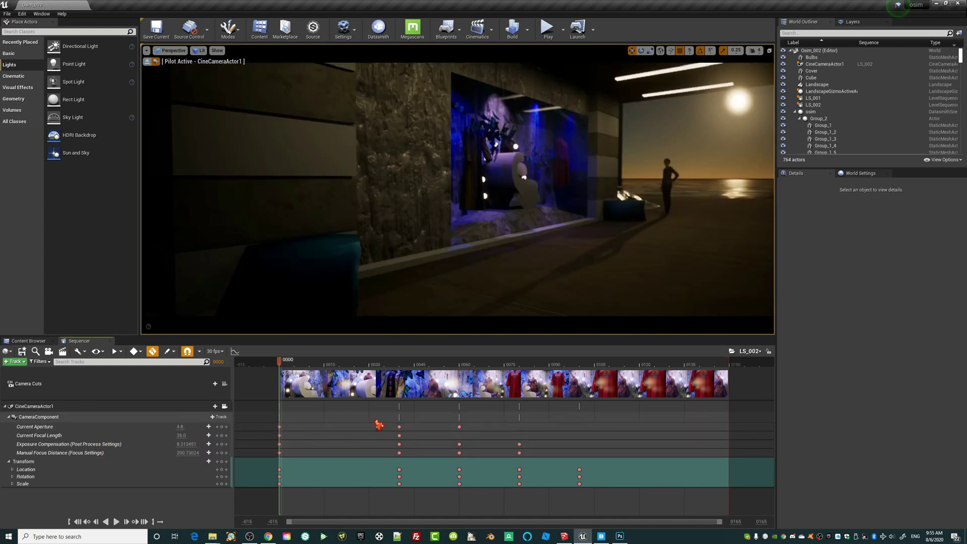
Raise the camera's exposure compensation in the sequence and frame the dress mannequin beside the massage chair
drag(182, 445, 192, 445)
right_drag(353, 211, 212, 222)
click(410, 444)
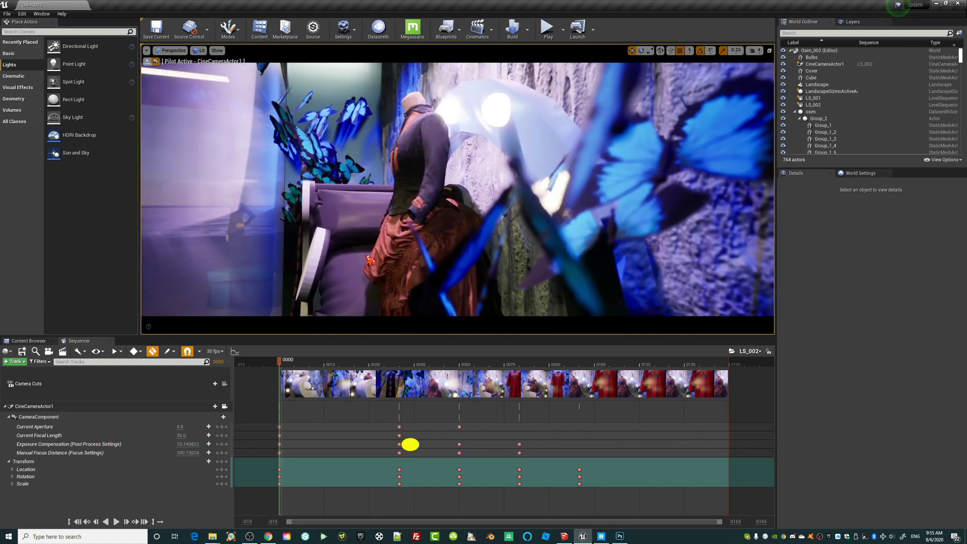
Select the massage chair's cushion to locate its group and hide the chair's parent group Group_8
click(375, 288)
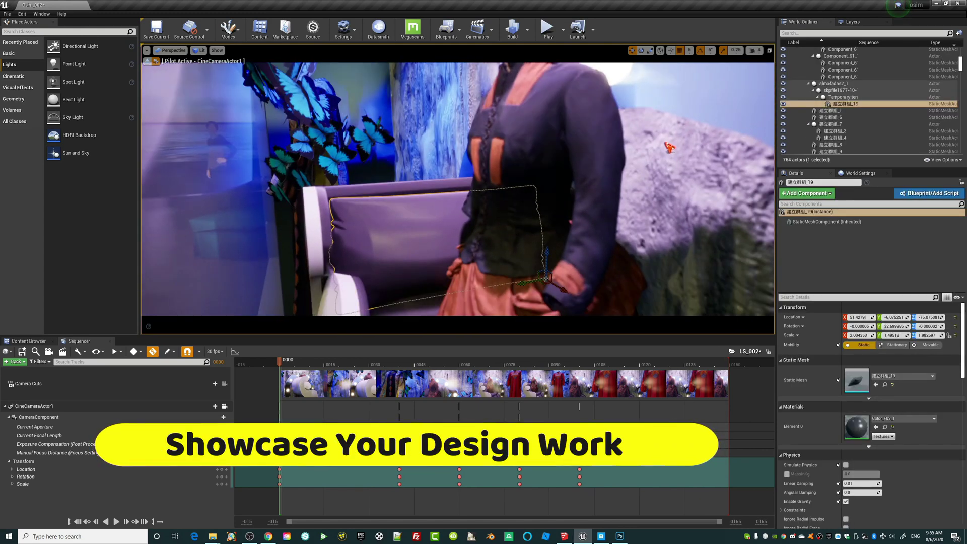
right_drag(538, 168, 437, 134)
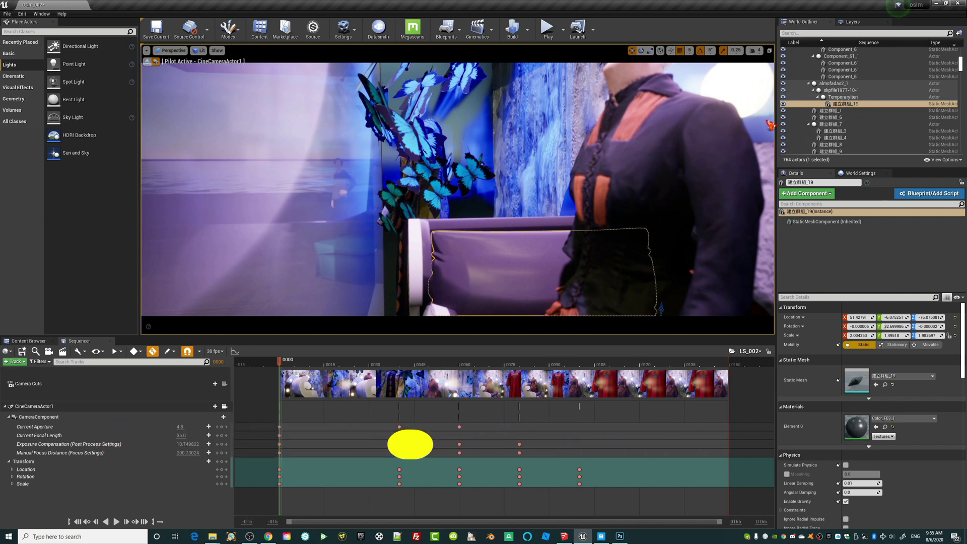
scroll(853, 92, up, 5)
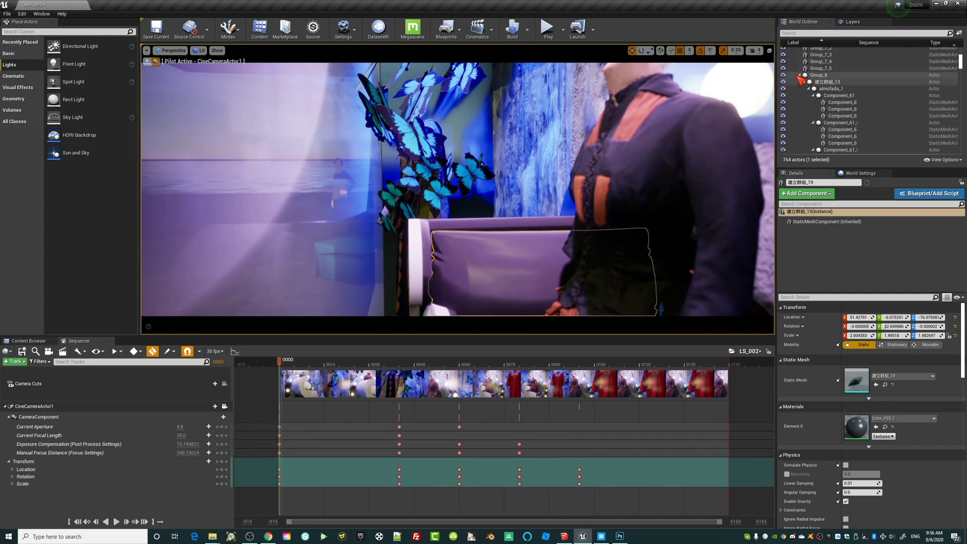
click(783, 75)
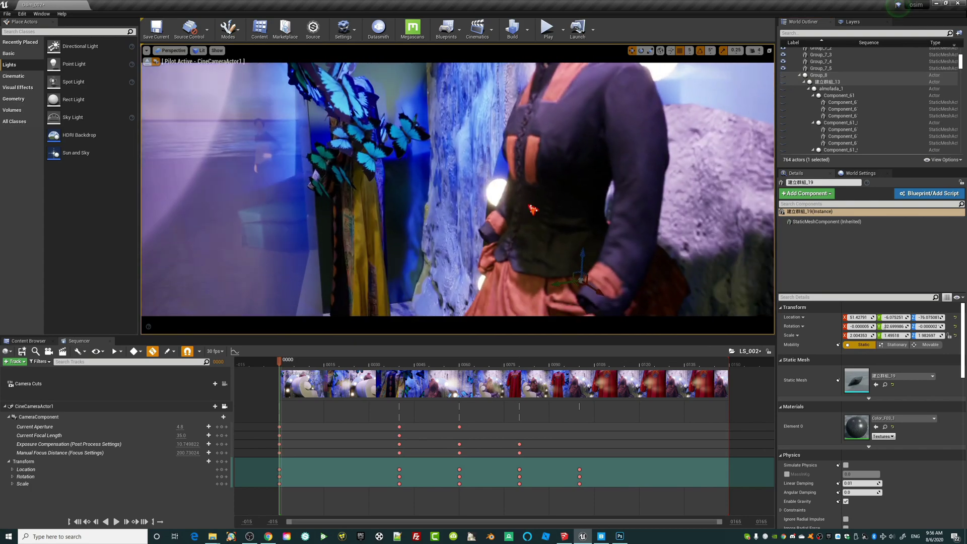
Frame the dress against the illuminated ring, select the ring's Bulbs mesh and hide it
right_click(525, 206)
mouse_move(524, 207)
right_down()
mouse_move(524, 192)
mouse_move(353, 207)
mouse_move(514, 207)
right_up()
click(498, 207)
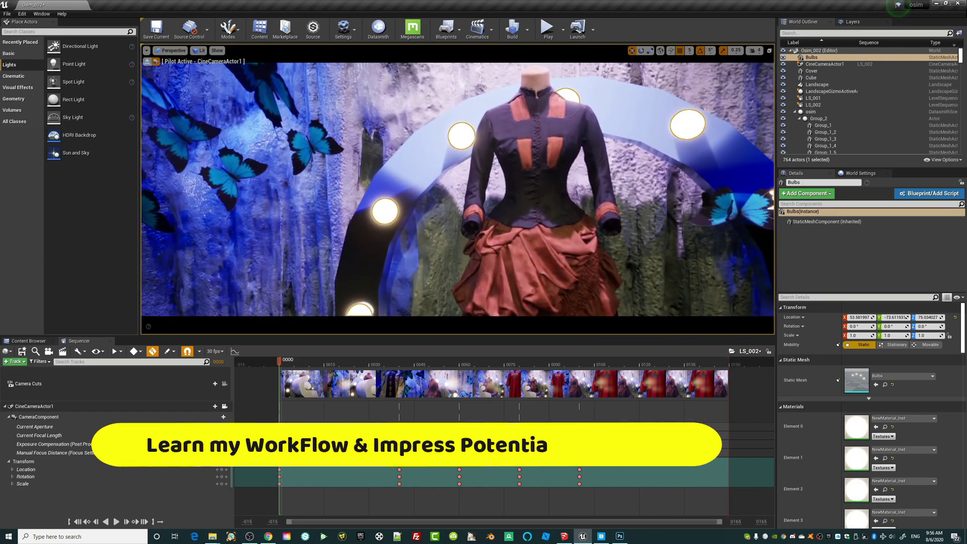
click(783, 57)
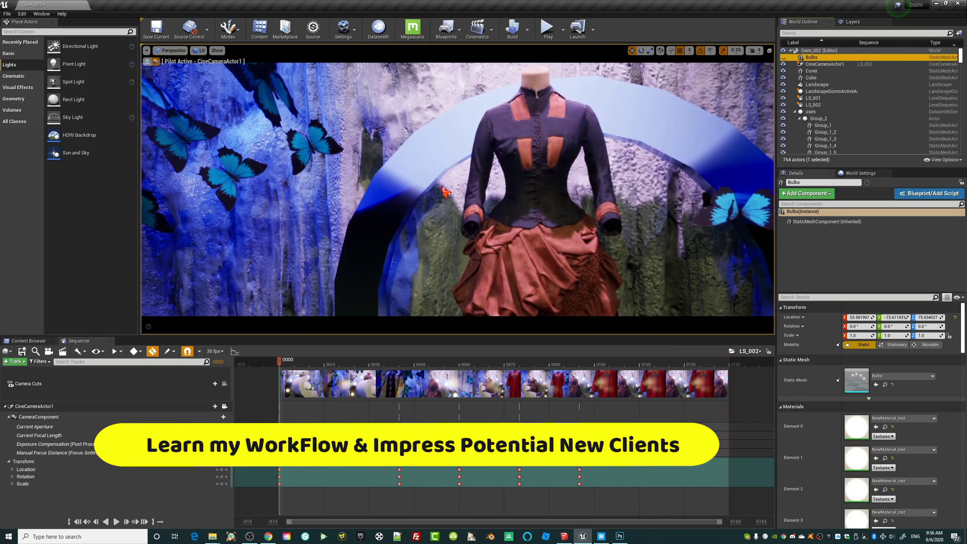
Select the large ring mesh Group_10 behind the dress mannequin and hide it from the window display
mouse_move(443, 189)
right_down()
mouse_move(479, 192)
mouse_move(413, 199)
mouse_move(454, 177)
right_up()
click(456, 160)
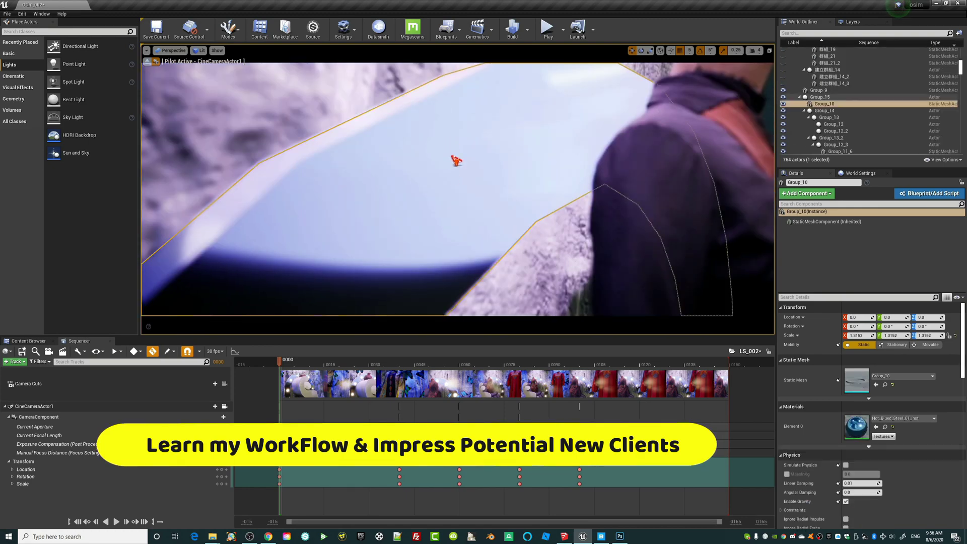
click(783, 104)
mouse_move(593, 185)
right_down()
mouse_move(554, 186)
mouse_move(607, 194)
mouse_move(571, 206)
mouse_move(593, 185)
right_up()
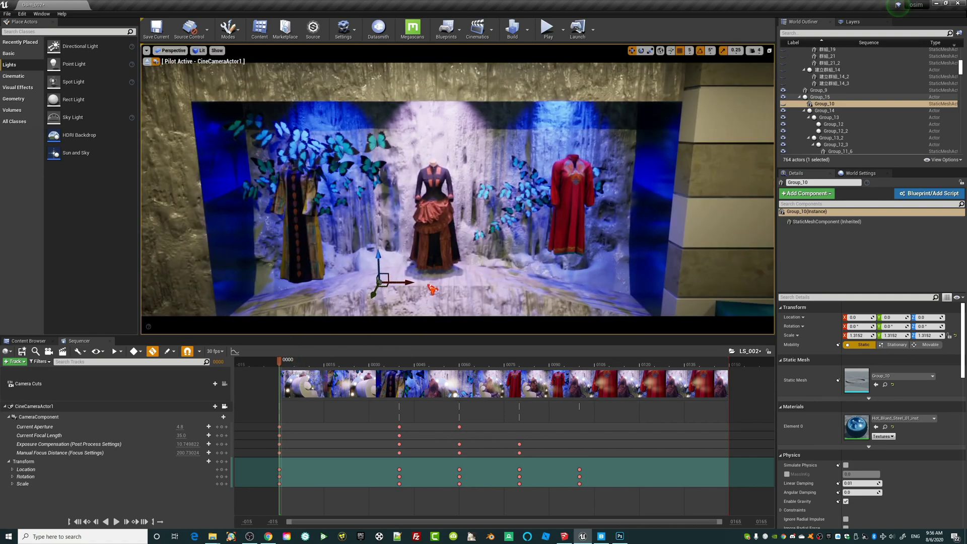
Frame the embroidered robe with the dress behind it and set CineCameraActor1's filmback sensor height to about 36.44 mm
right_drag(427, 284, 390, 237)
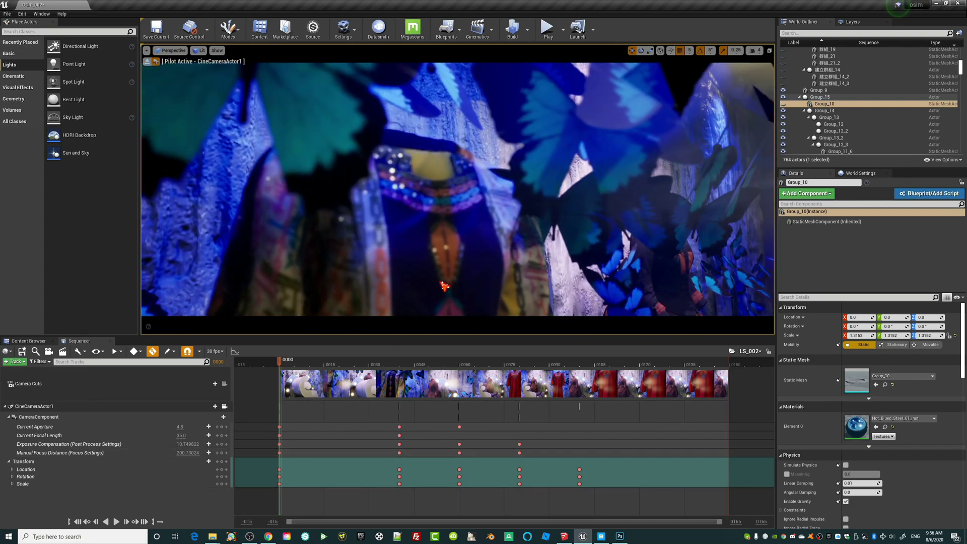
mouse_move(439, 286)
right_down()
mouse_move(450, 290)
mouse_move(438, 287)
right_up()
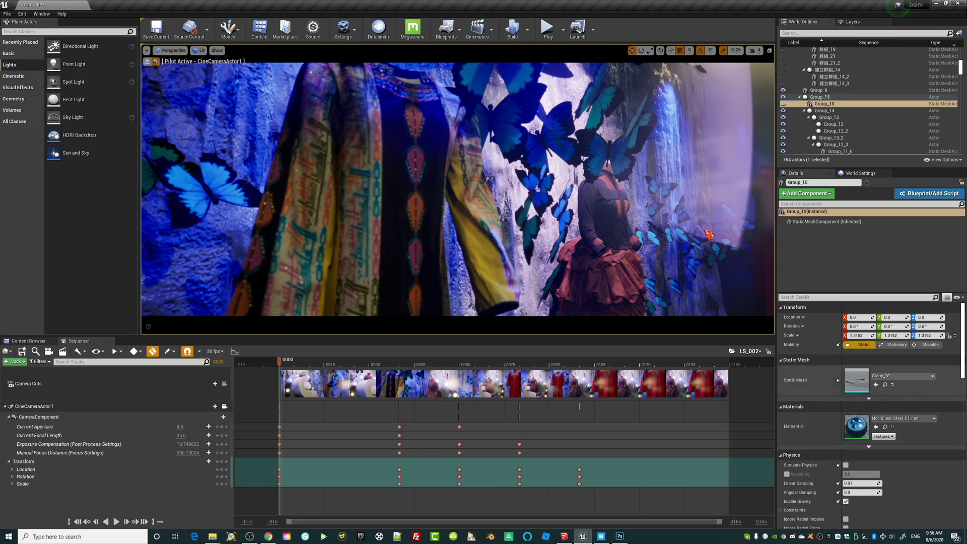
drag(962, 76, 962, 44)
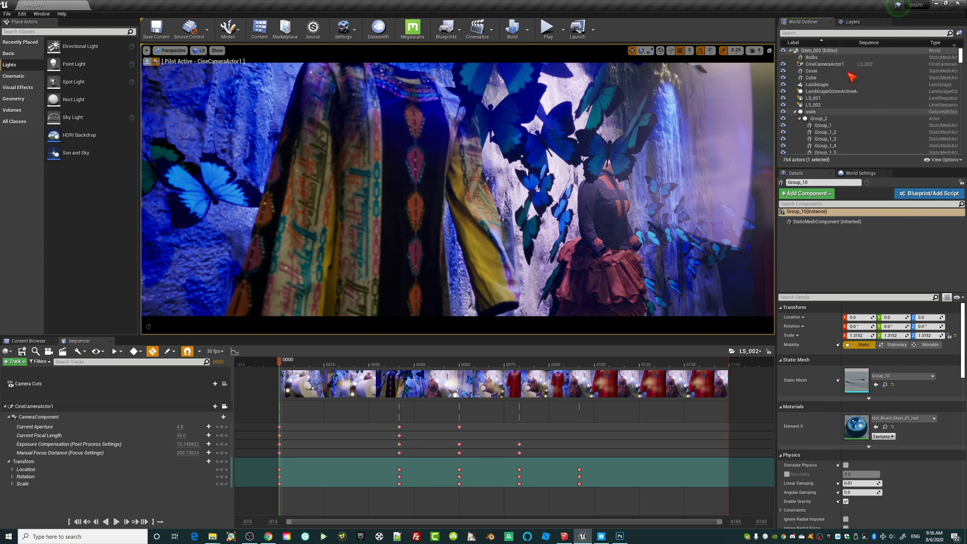
click(830, 65)
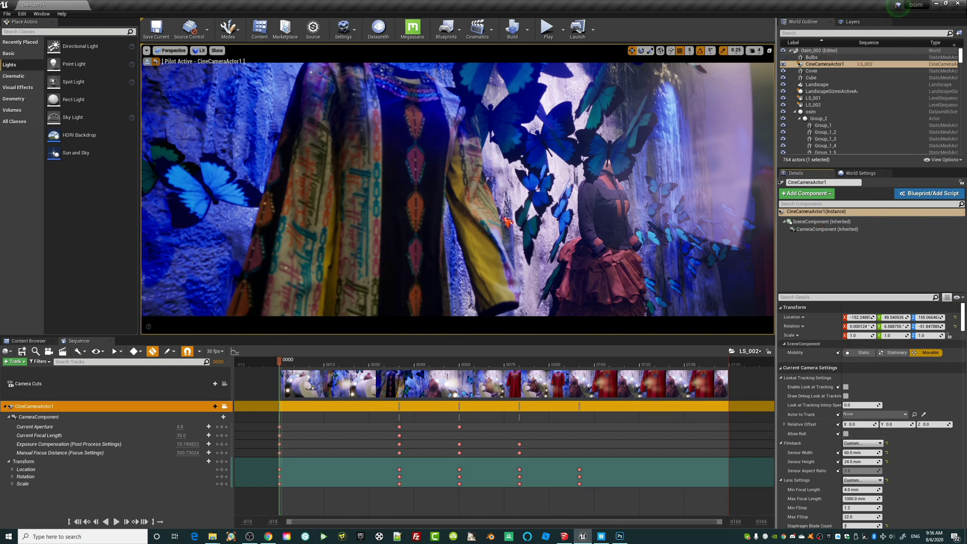
middle_drag(507, 222, 512, 233)
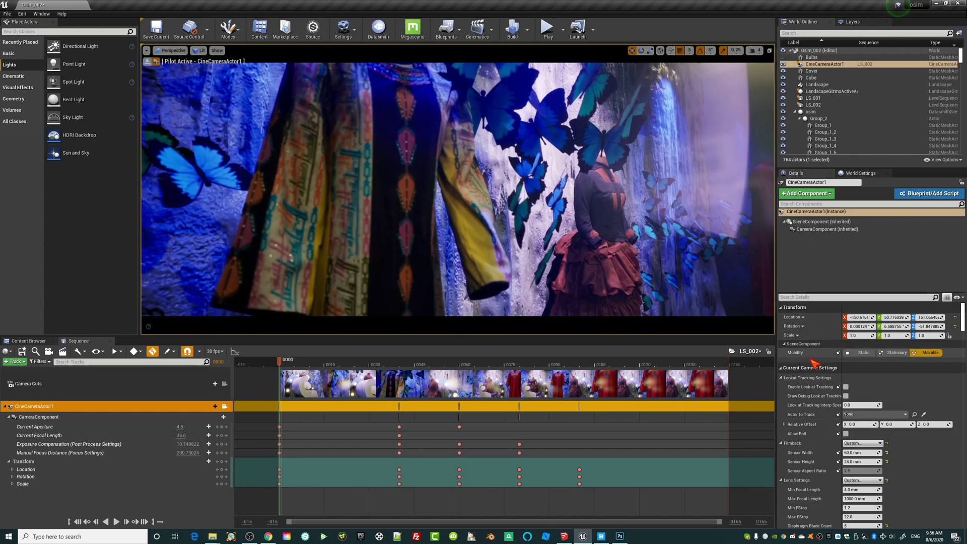
scroll(866, 403, down, 2)
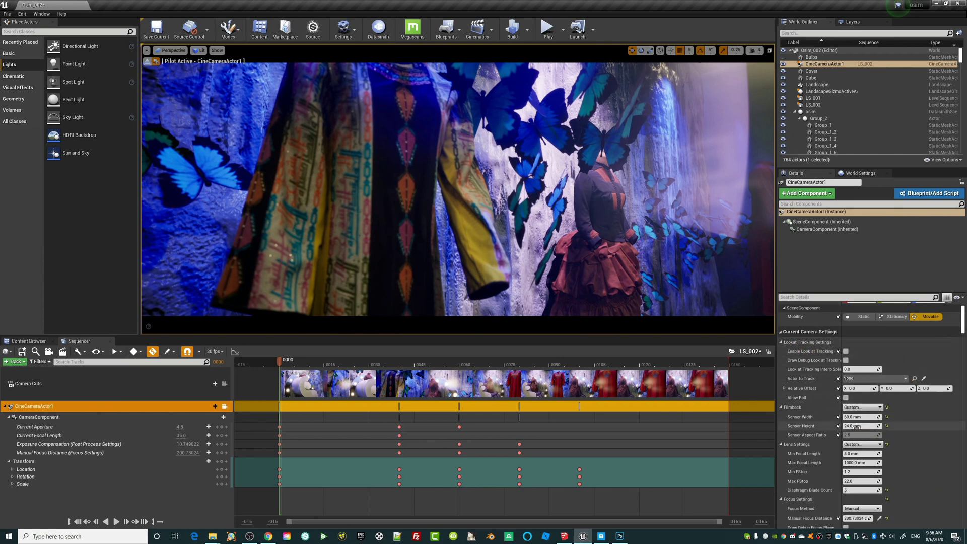
mouse_move(856, 426)
mouse_down()
mouse_move(901, 427)
mouse_move(843, 426)
mouse_move(874, 426)
mouse_move(854, 426)
mouse_up()
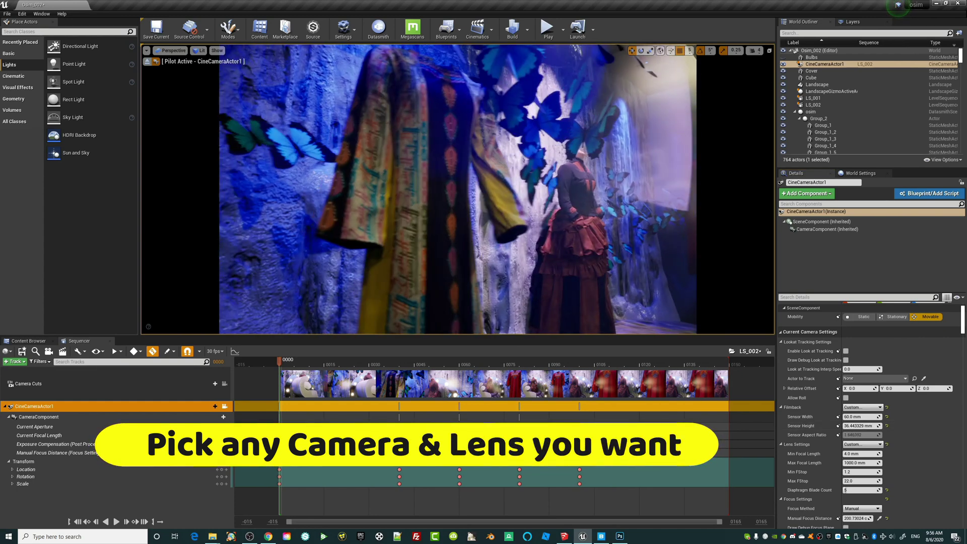
Reframe the robe closer from below, with exposure compensation at about 11.56 and manual focus distance at about 61.5
scroll(419, 220, up, 3)
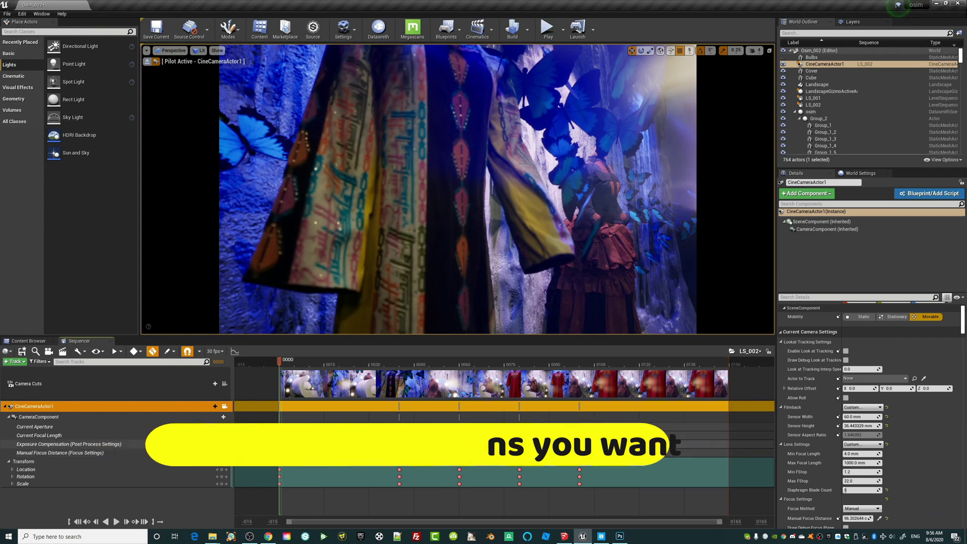
drag(184, 444, 180, 443)
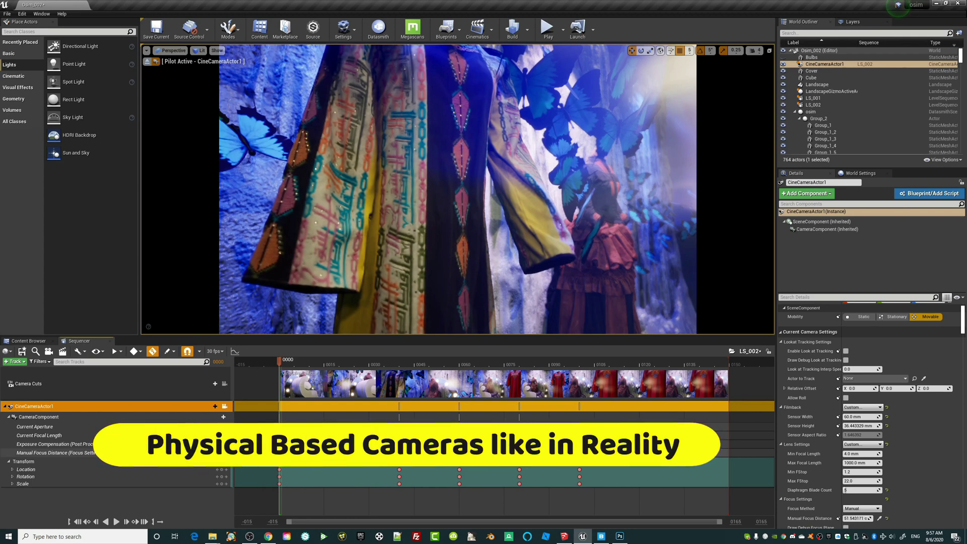
right_drag(448, 239, 439, 144)
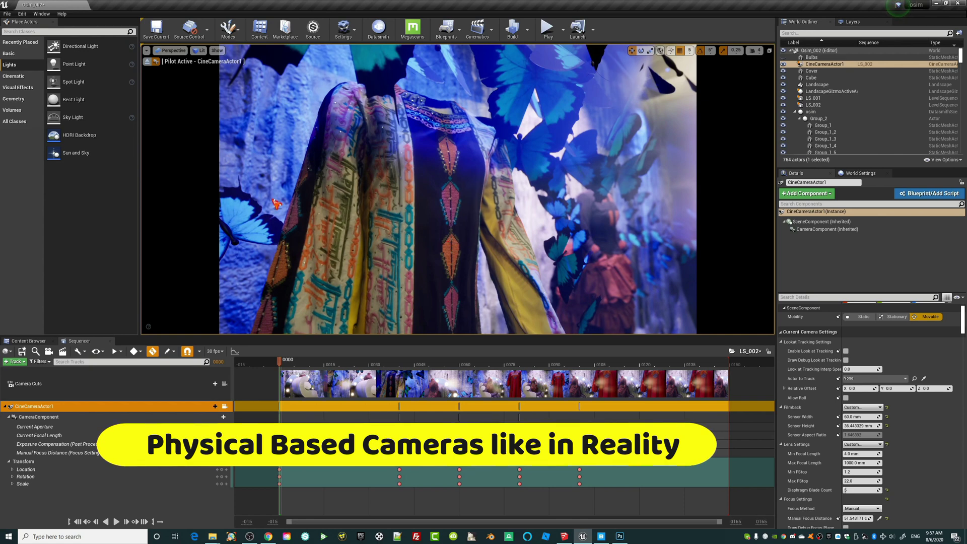
Capture a high resolution screenshot of the robe shot with a screenshot size multiplier of 3
click(146, 50)
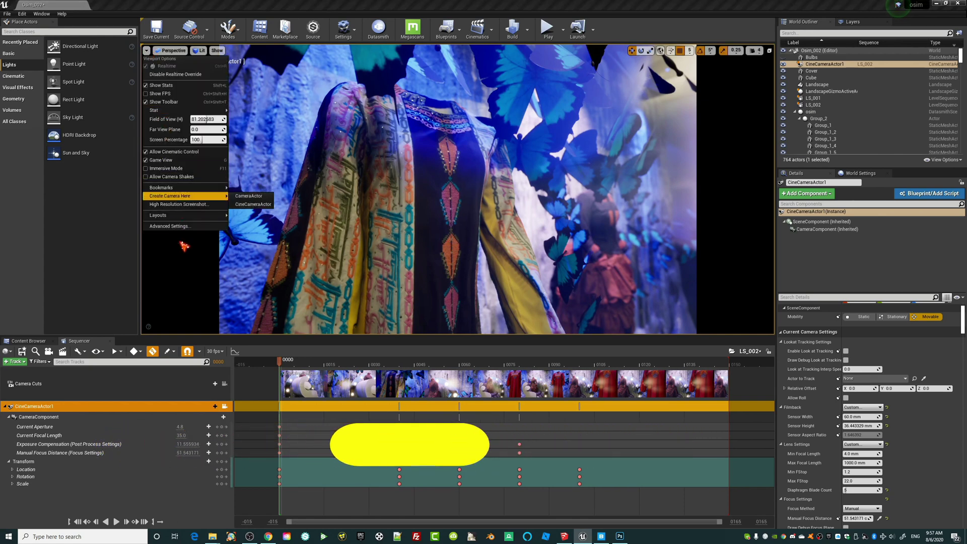
click(179, 204)
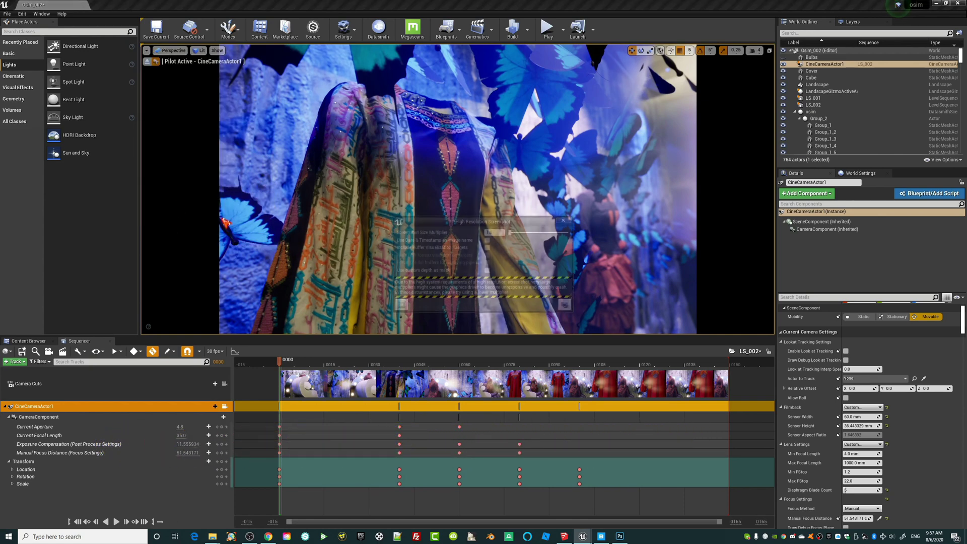
click(491, 231)
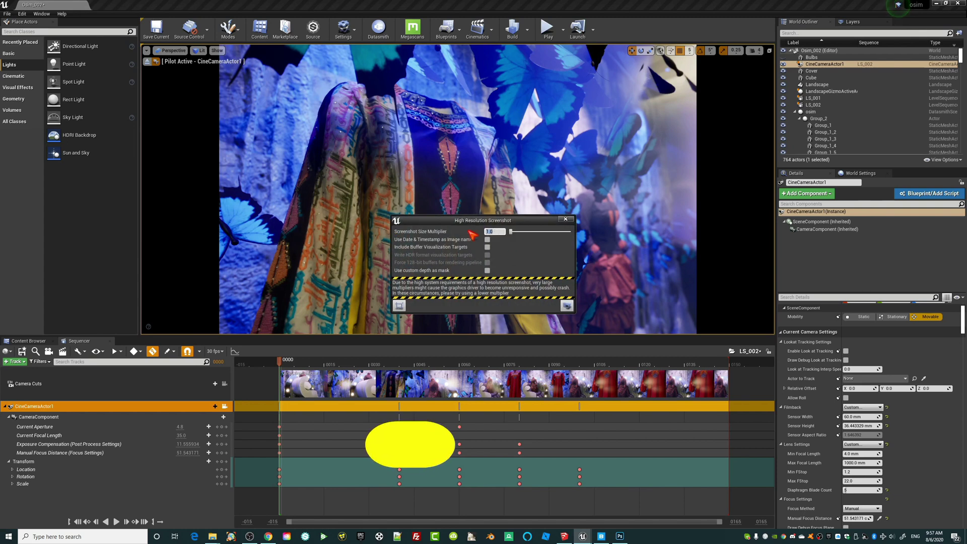
text(3)
key(Return)
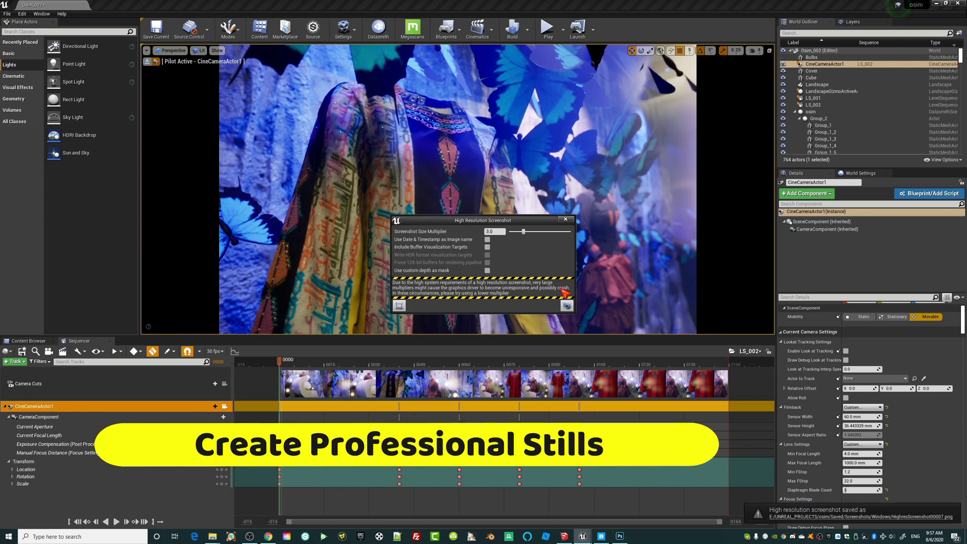
click(566, 219)
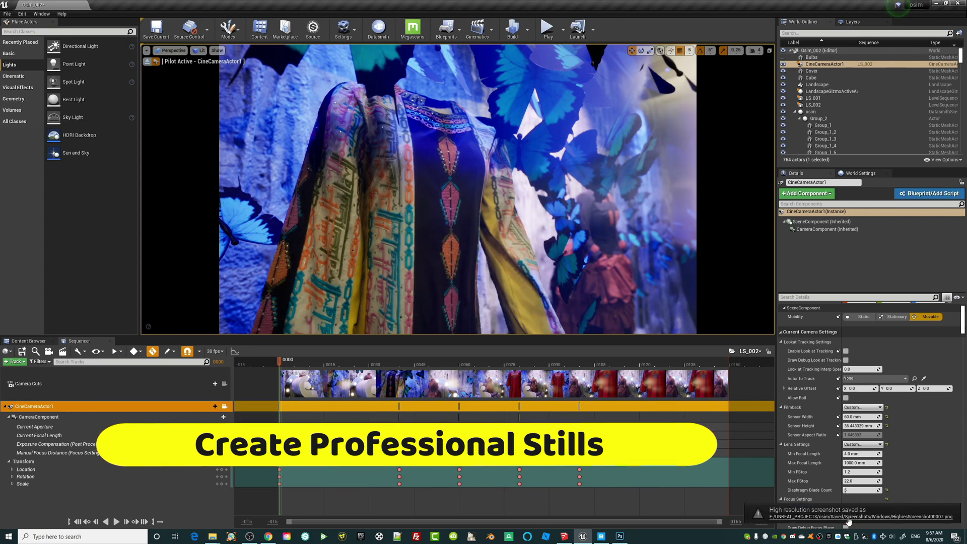
Open the saved HighresScreenshot00007.png in Photoshop, and examine the fabric detail at 100% and 50% zoom
click(850, 518)
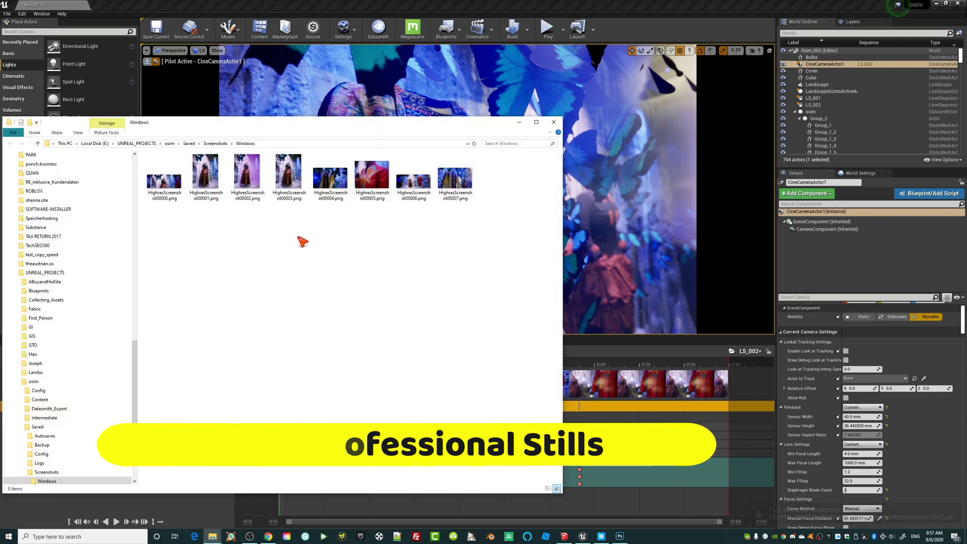
double_click(466, 181)
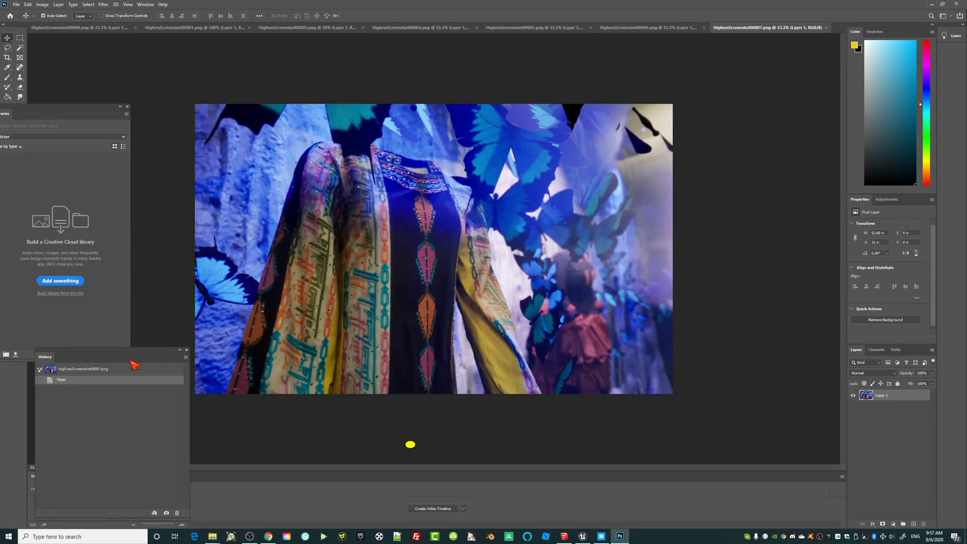
drag(132, 360, 752, 163)
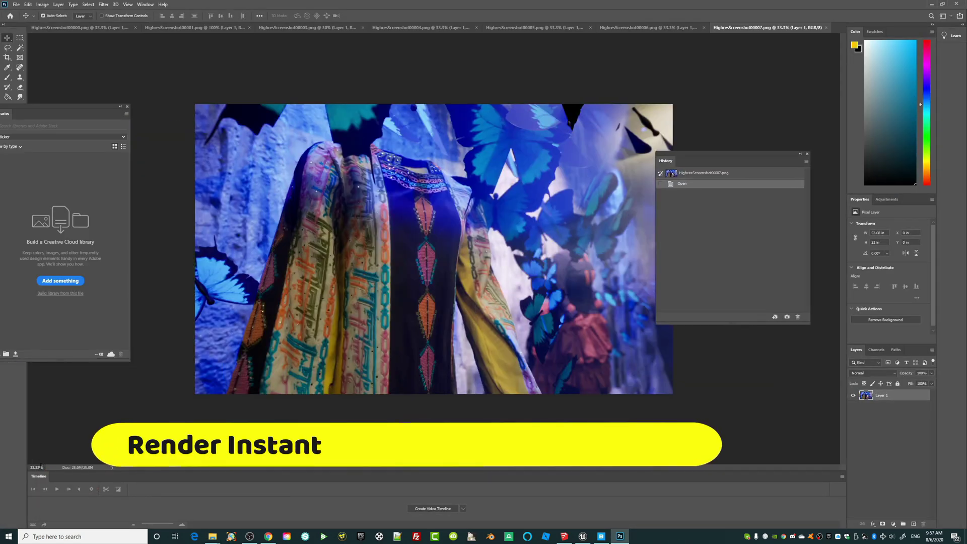
key(ctrl+1)
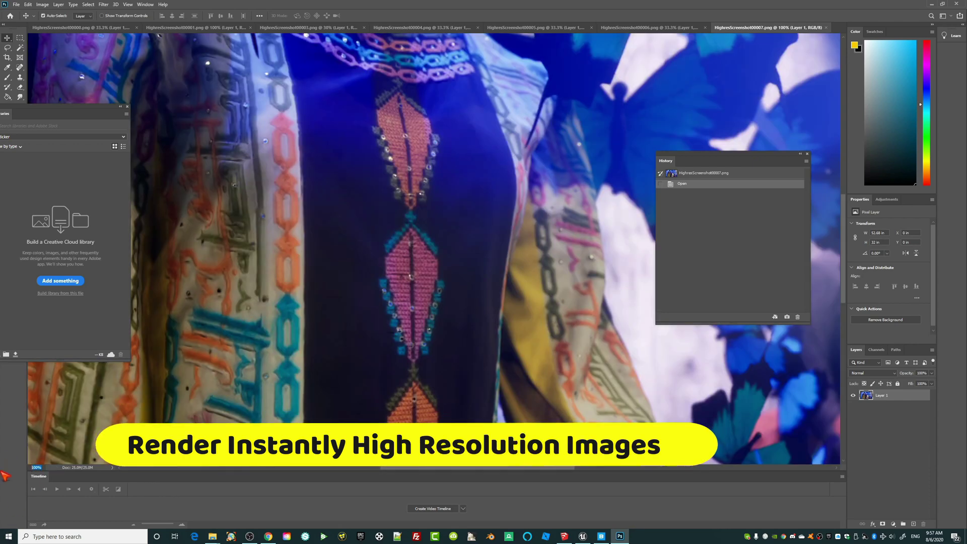
text(50)
key(Return)
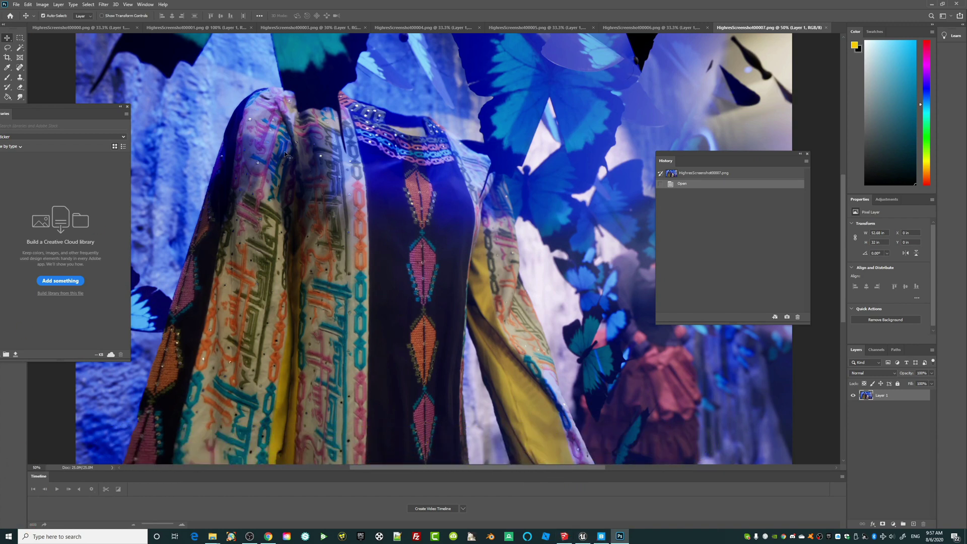
Switch back to Unreal Editor and scrub the LS_002 sequence back and forth to preview the camera animation across the three outfits
click(582, 536)
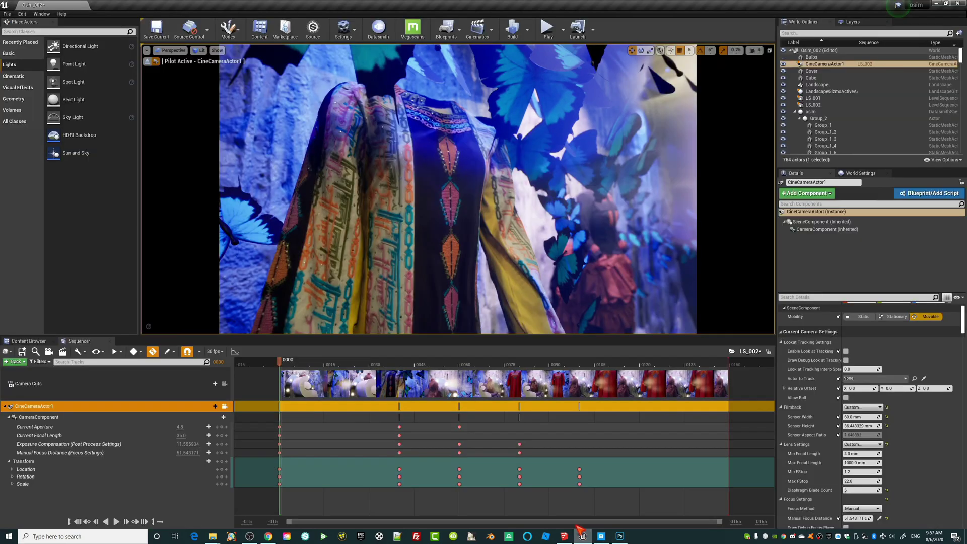
drag(280, 360, 379, 371)
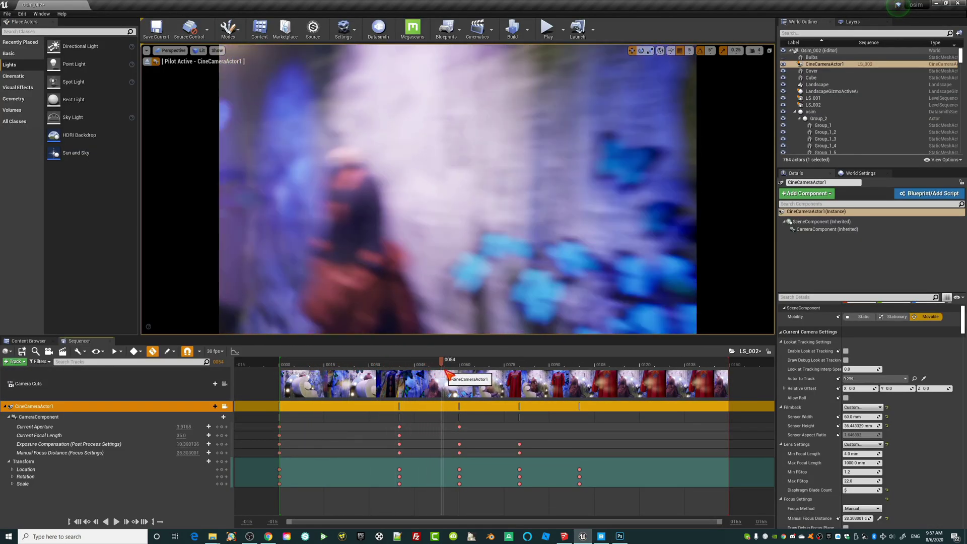
drag(481, 375, 314, 378)
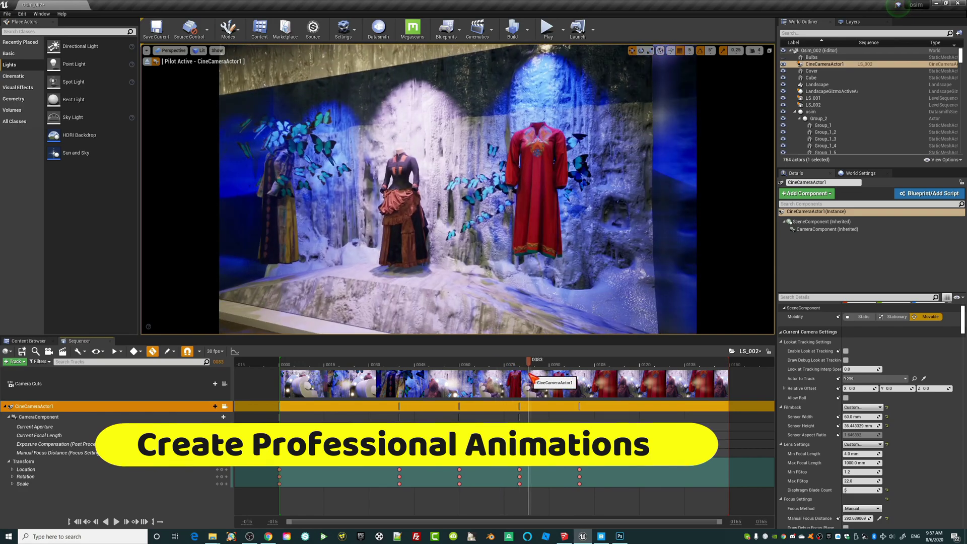
drag(530, 375, 408, 375)
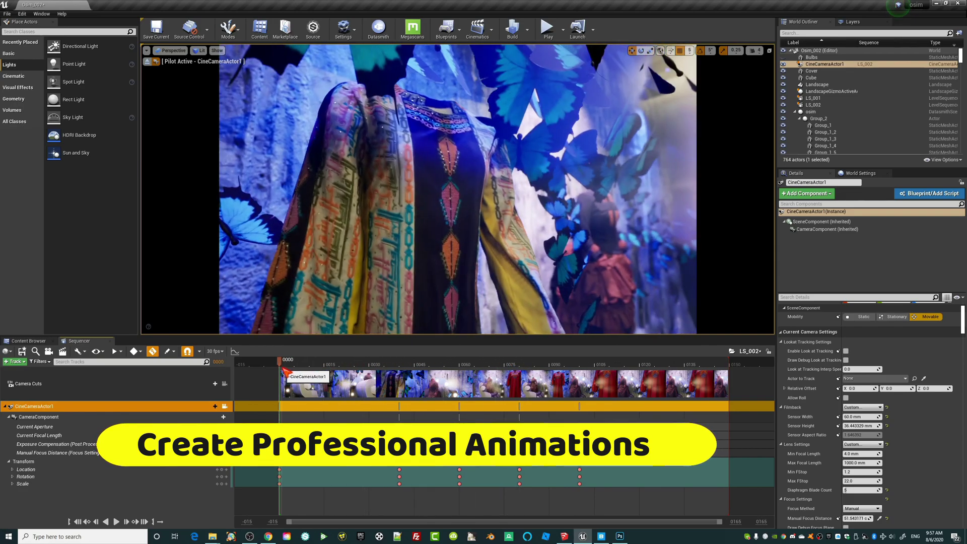
drag(307, 371, 472, 373)
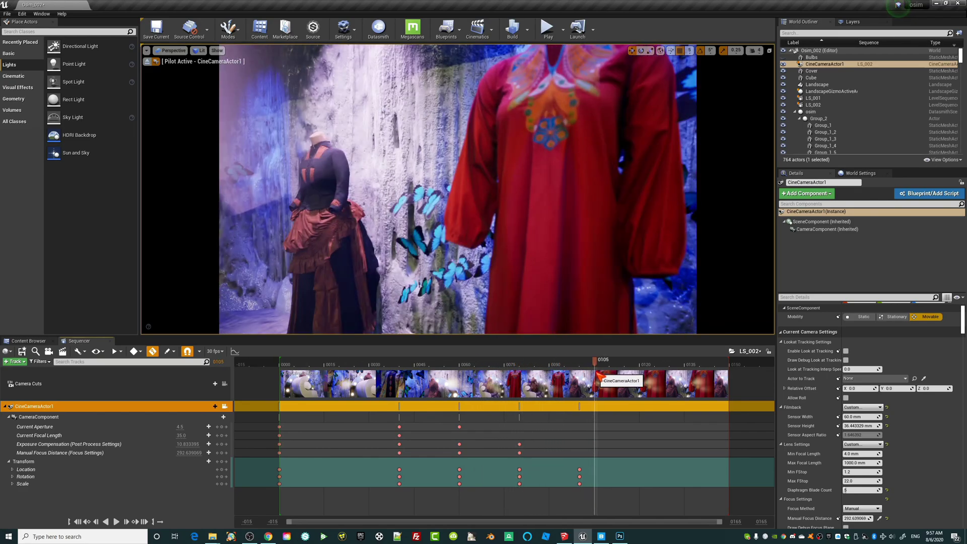
drag(599, 375, 284, 370)
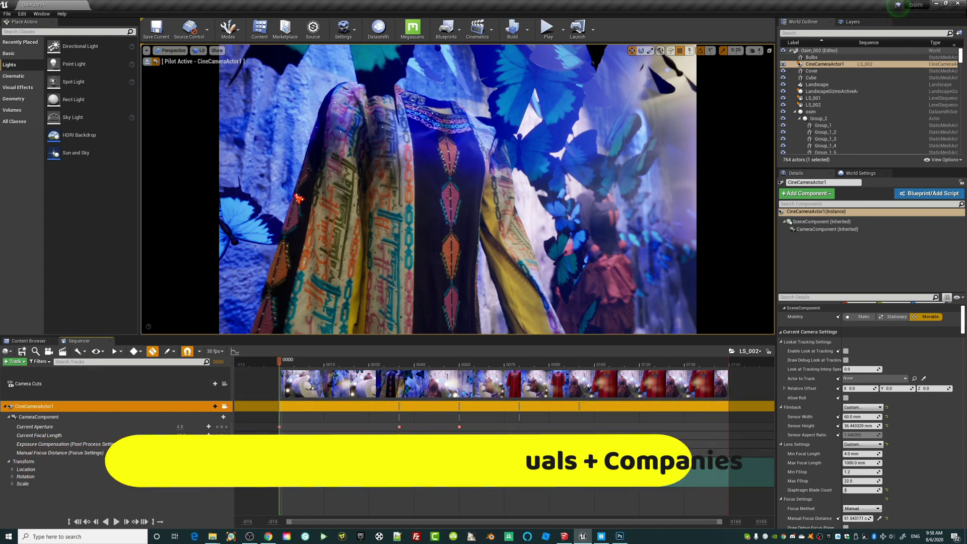
drag(280, 363, 395, 367)
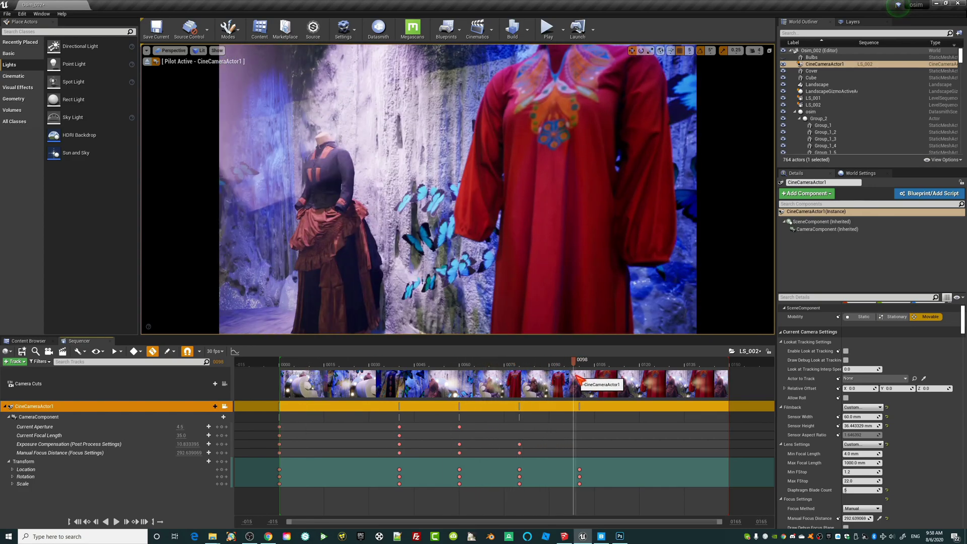
drag(578, 378, 462, 377)
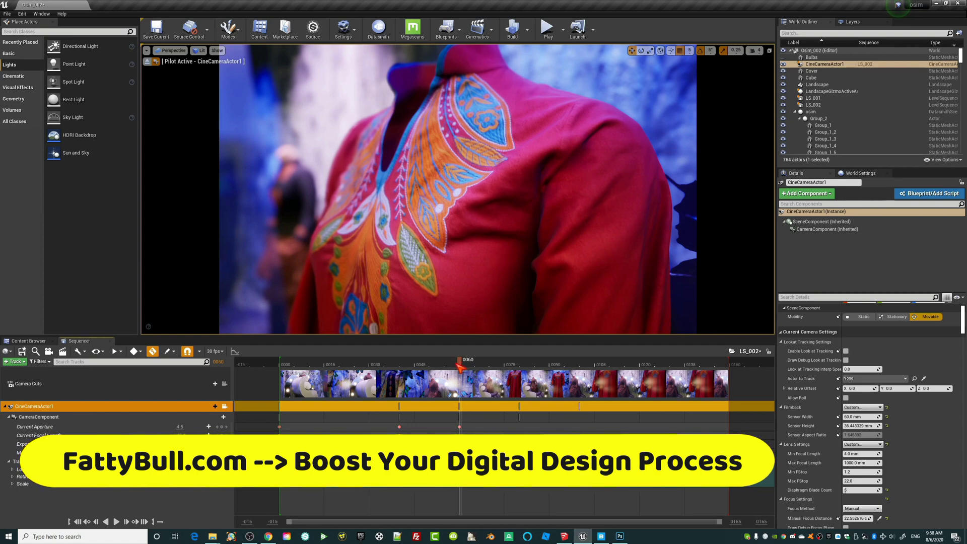
drag(461, 366, 284, 371)
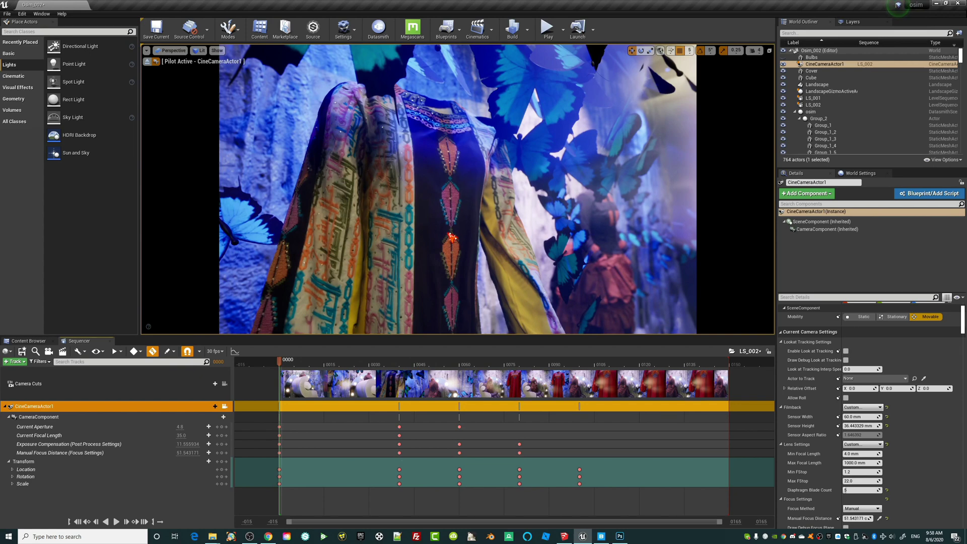
click(401, 461)
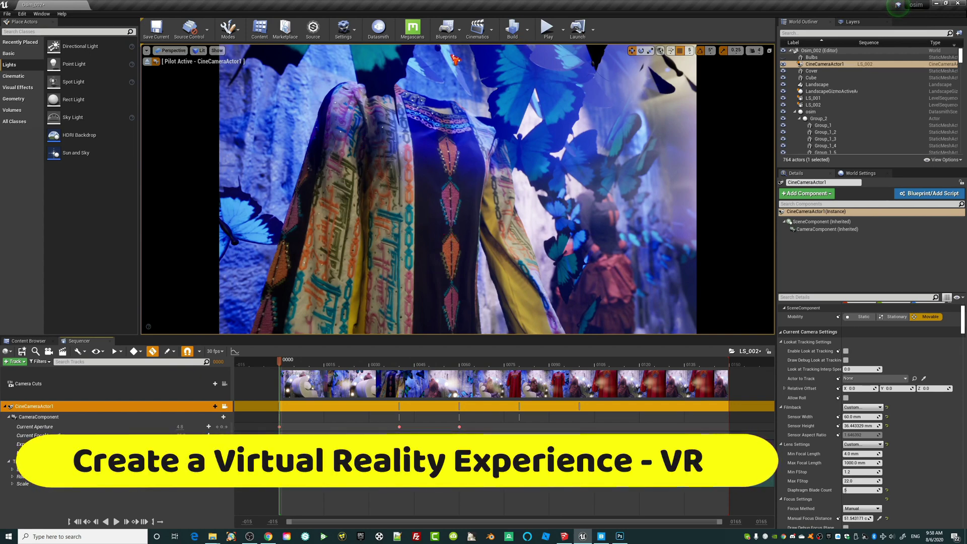
Play the level in the viewport and run the mannequin character around outside the storefront
click(551, 31)
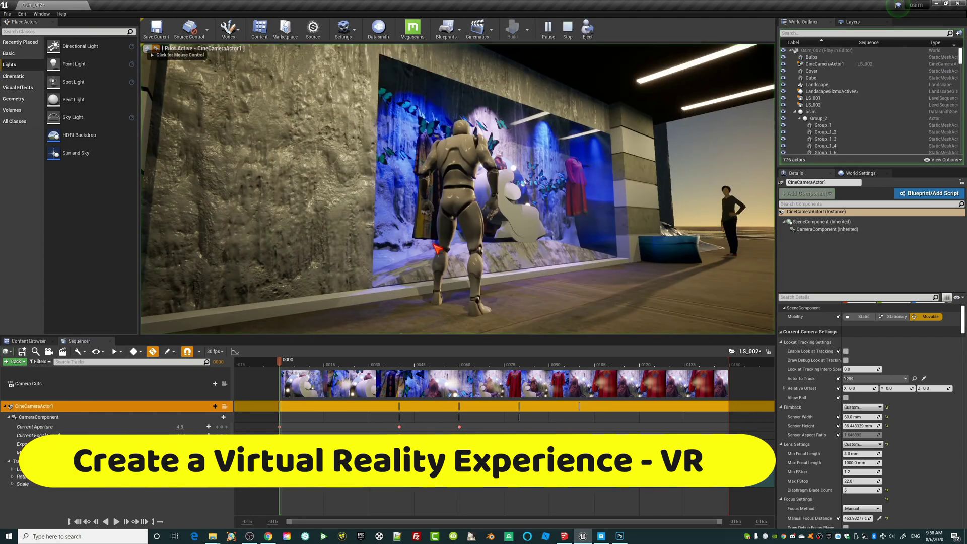
click(517, 244)
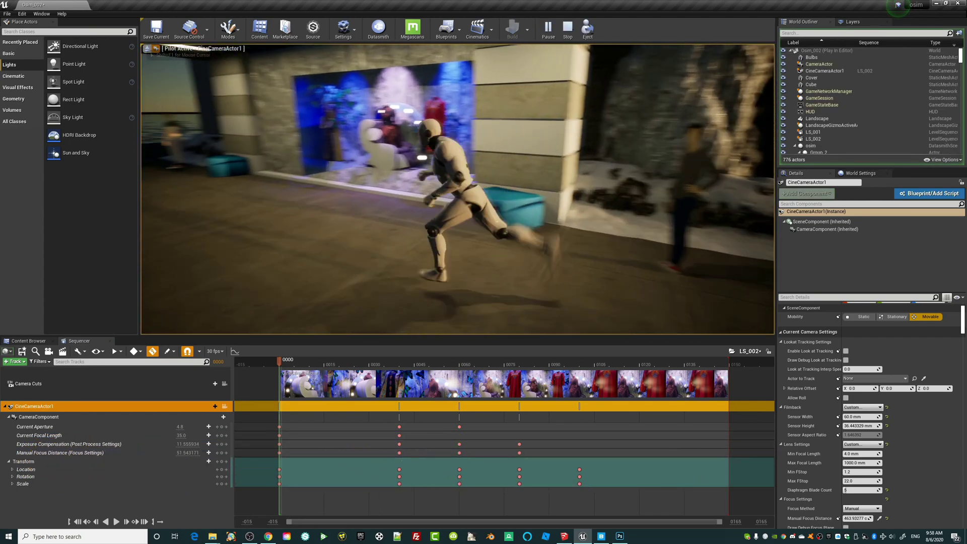
key(a)
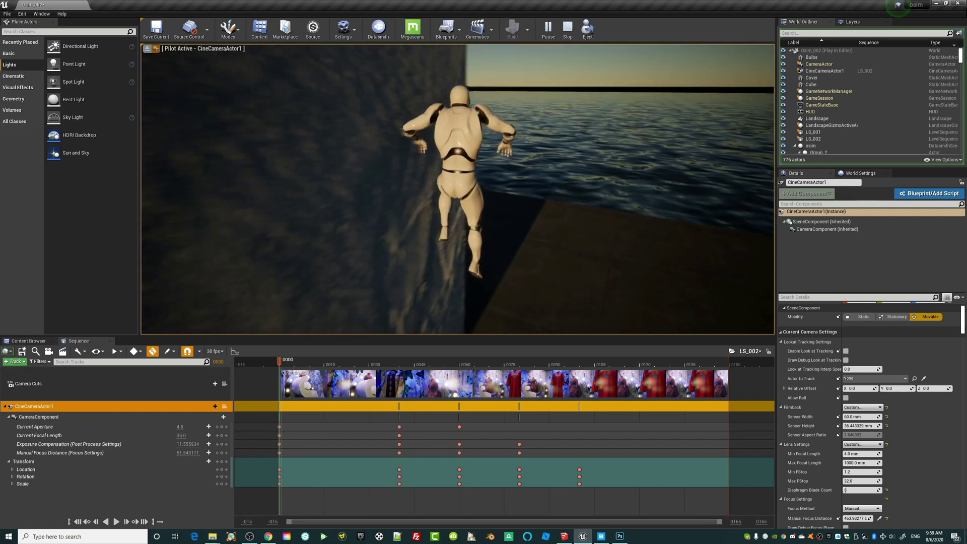
Stop the play session and release the viewport from piloting CineCameraActor1
click(401, 460)
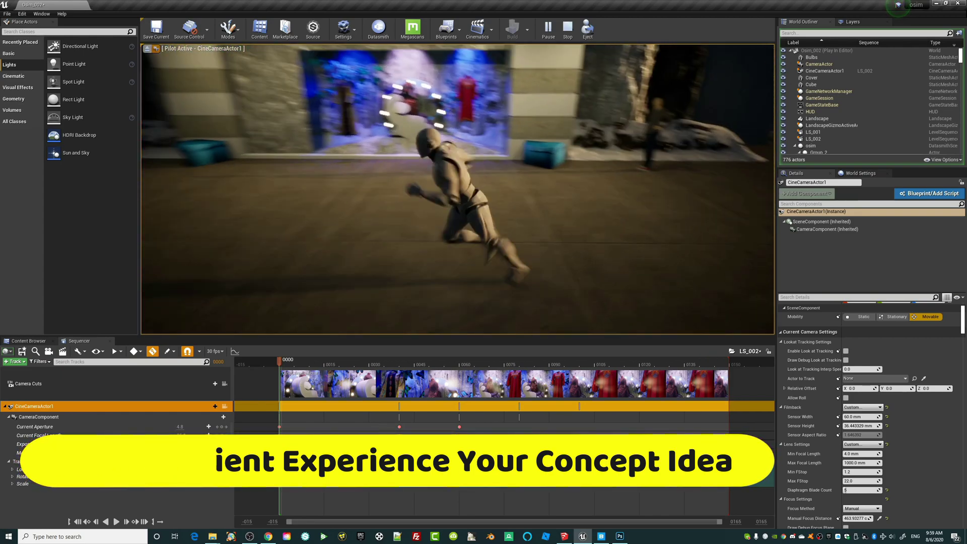
key(Escape)
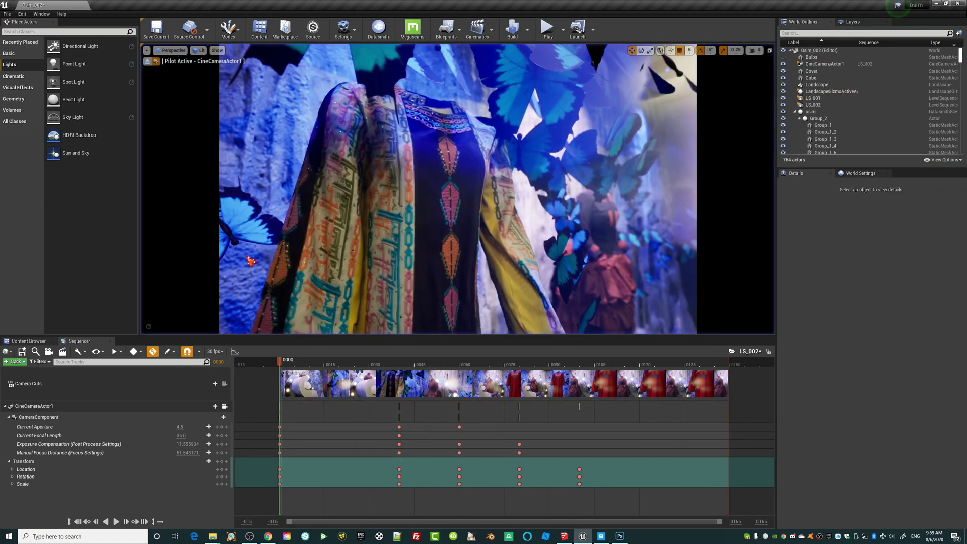
click(146, 62)
drag(397, 280, 443, 330)
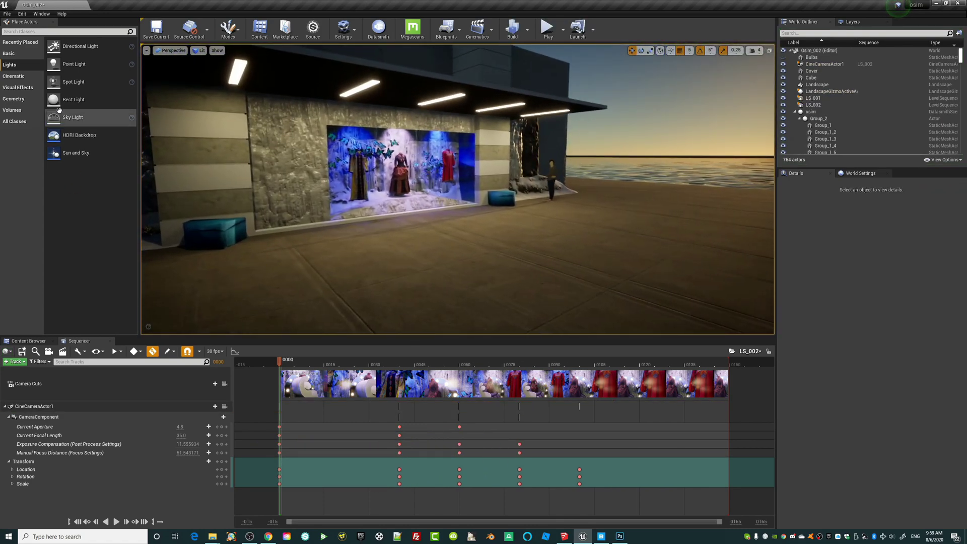
Place a Rect Light at the base of the textured wall, between the teal box and the window display
drag(200, 177, 420, 268)
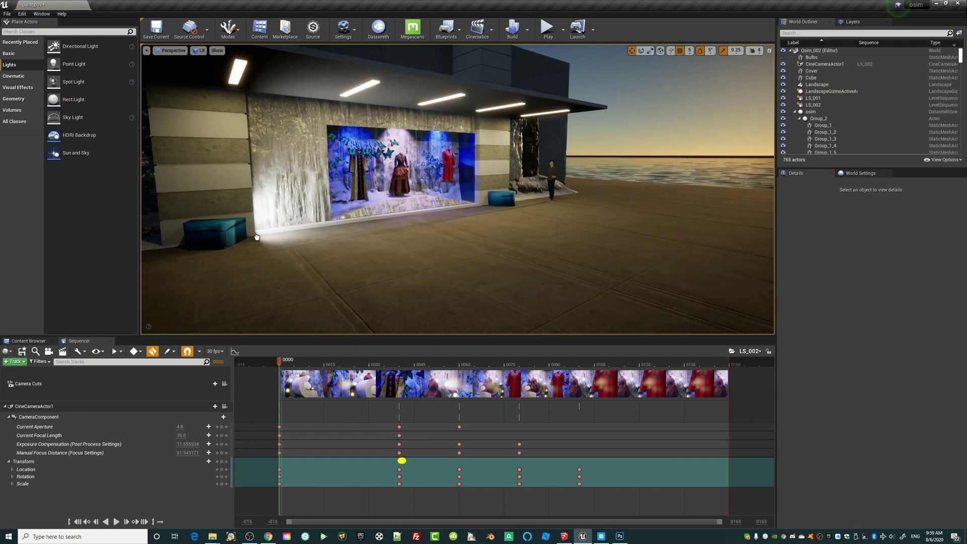
drag(257, 238, 255, 225)
right_drag(255, 224, 151, 227)
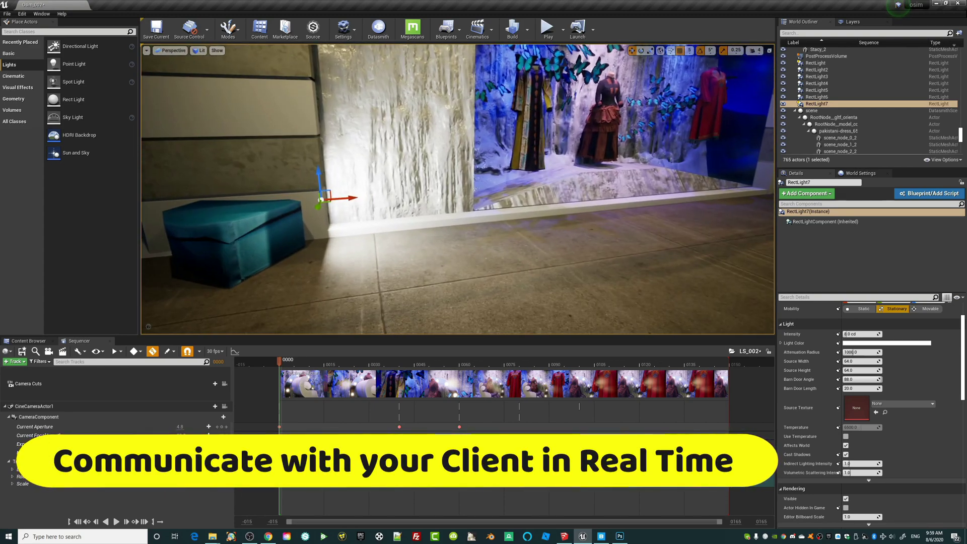
Set the new rect light's colour to warm orange, sRGB hex FFC373FF
right_drag(488, 332, 575, 336)
click(887, 343)
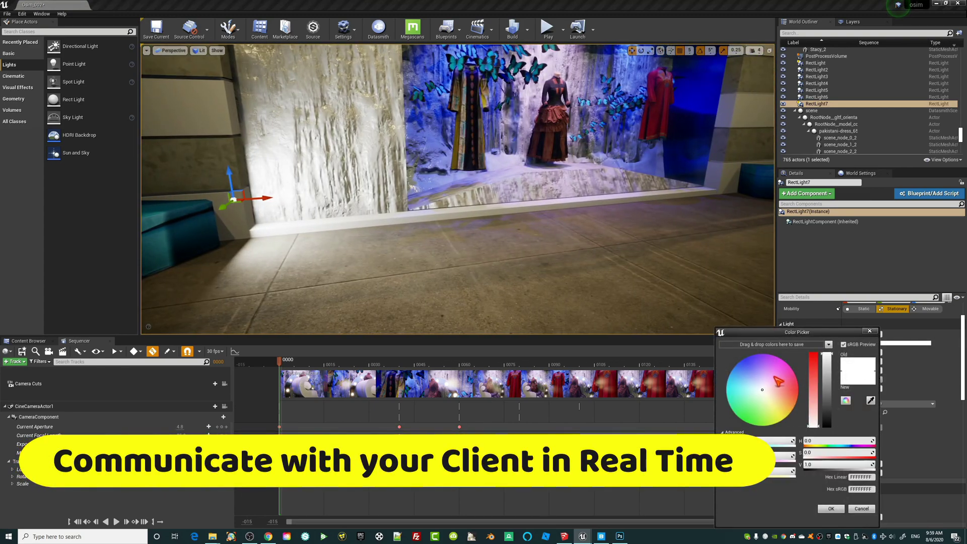
click(737, 370)
click(788, 403)
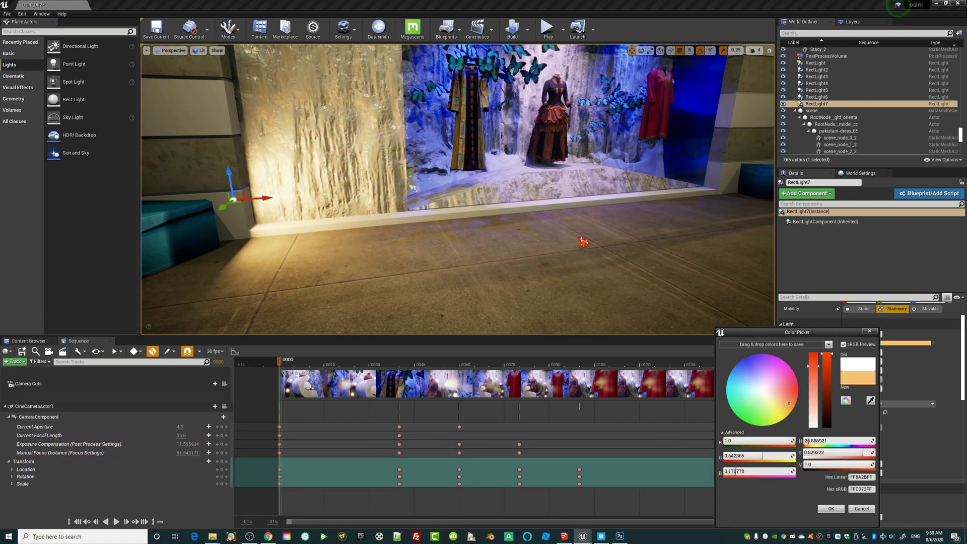
scroll(582, 242, down, 4)
right_drag(583, 242, 608, 247)
scroll(608, 247, up, 2)
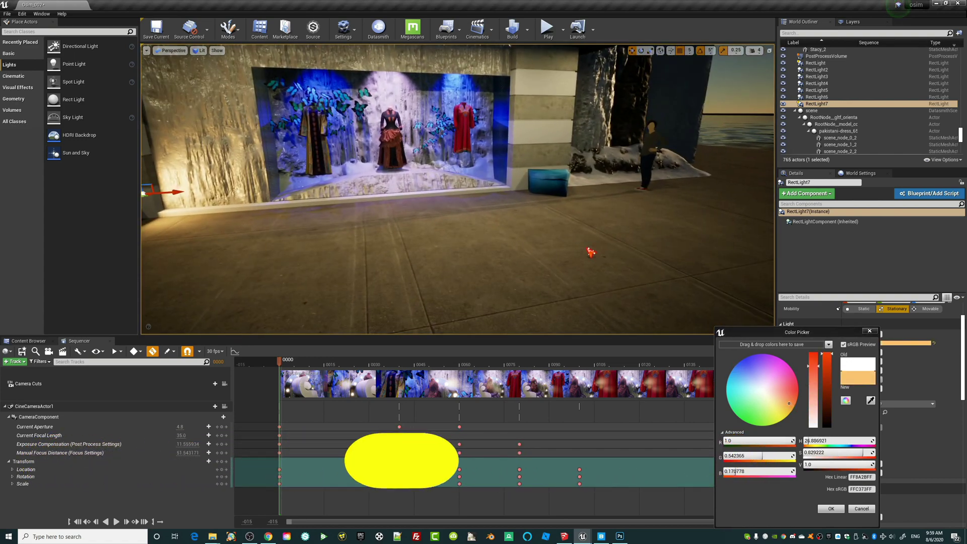
click(479, 289)
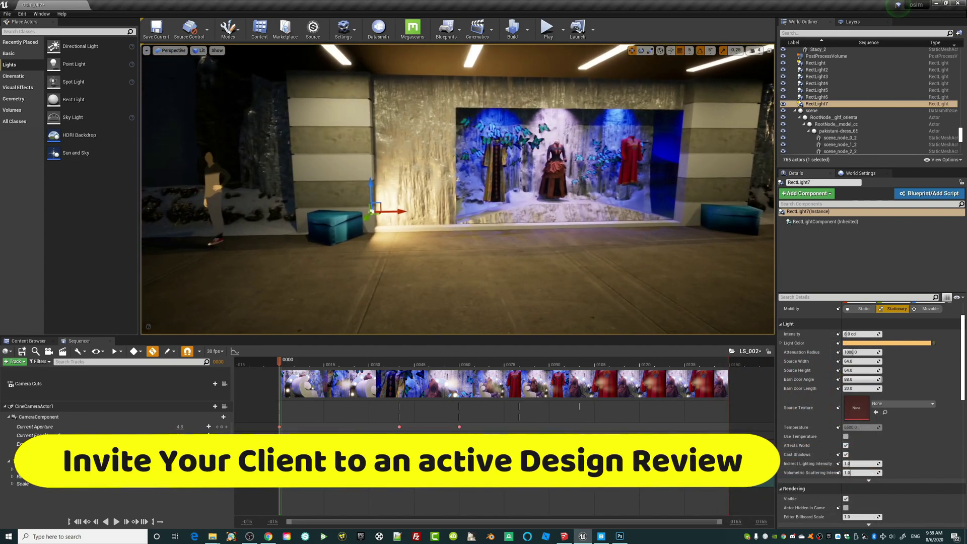
Play the level in the viewport, run the mannequin past the warmly lit wall and window display, and stop playing
right_drag(458, 189, 412, 239)
key(w)
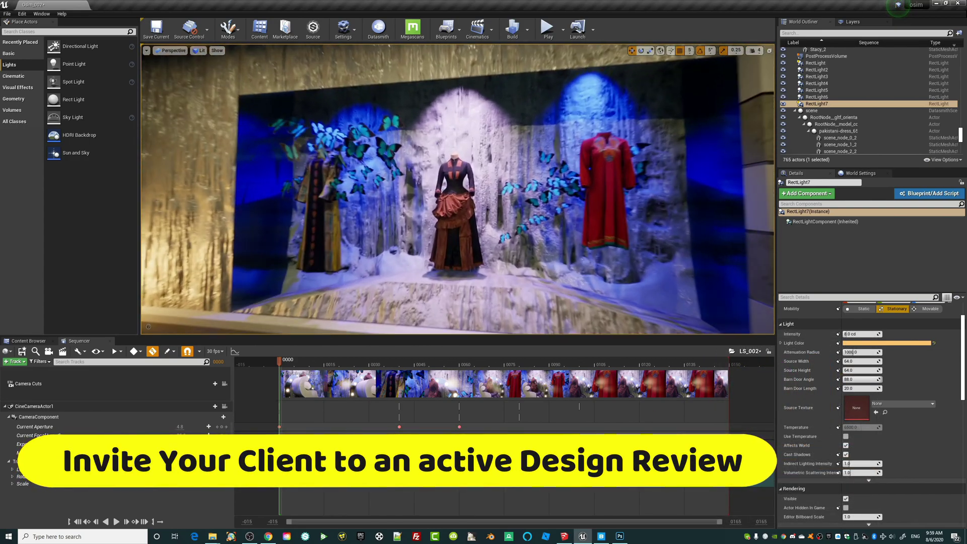
key(s)
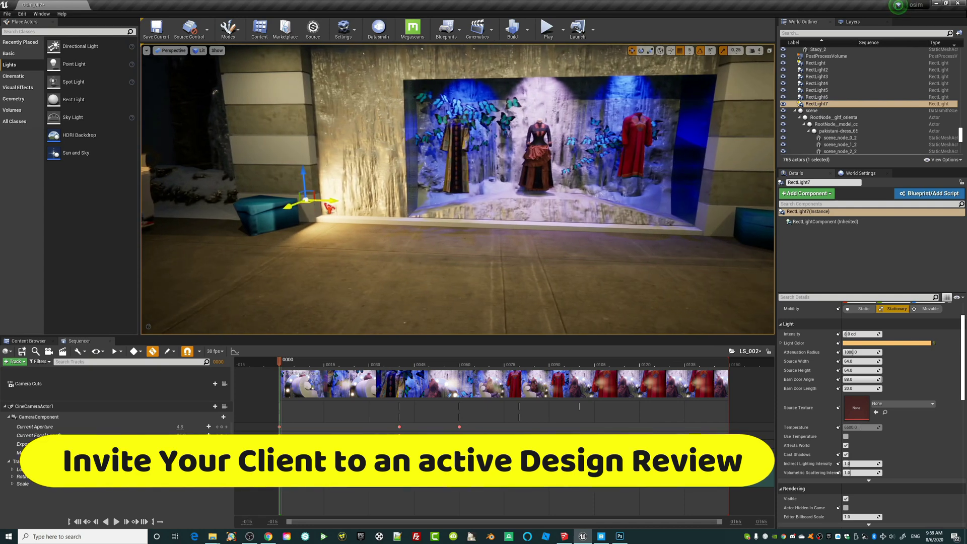
click(548, 28)
click(477, 204)
key(d)
key(a)
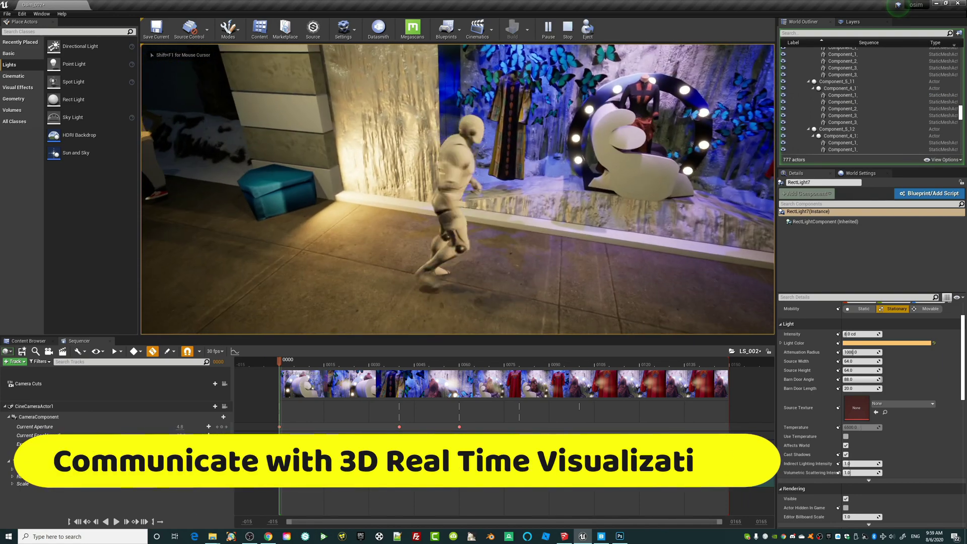
key(Escape)
Face the window display and launch the level in a separate preview window
key(s)
right_drag(508, 242, 527, 119)
key(w)
click(563, 30)
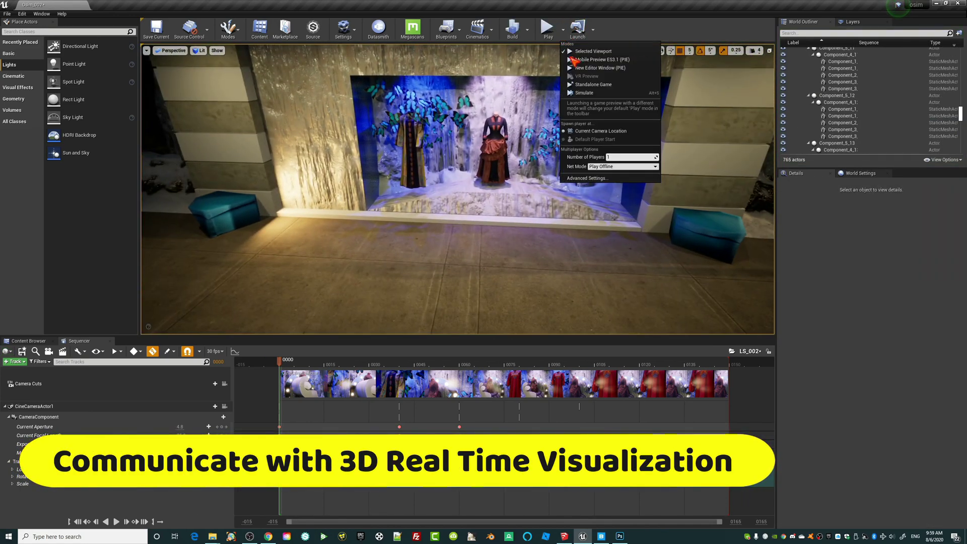
click(593, 84)
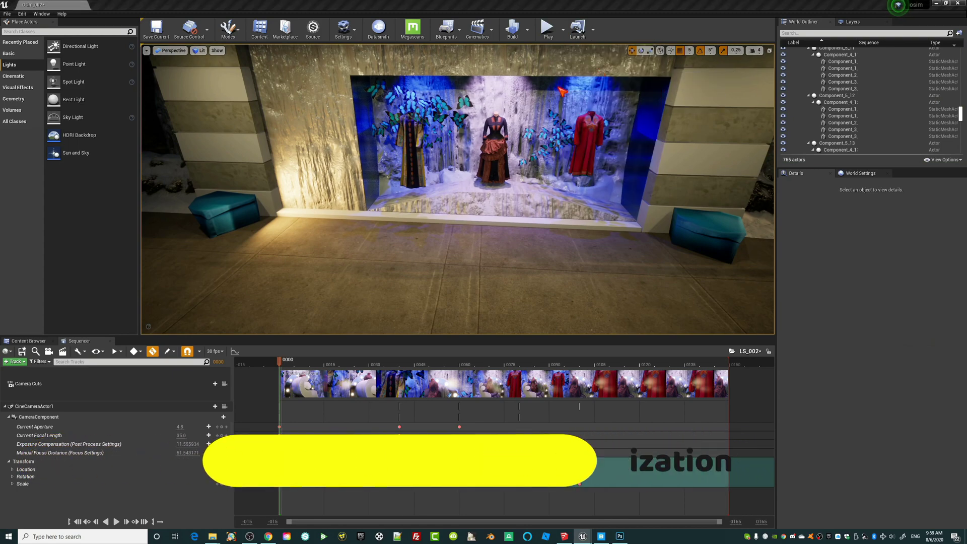
Run the mannequin back and forth in front of the storefront in the preview window, and end the preview
key(s)
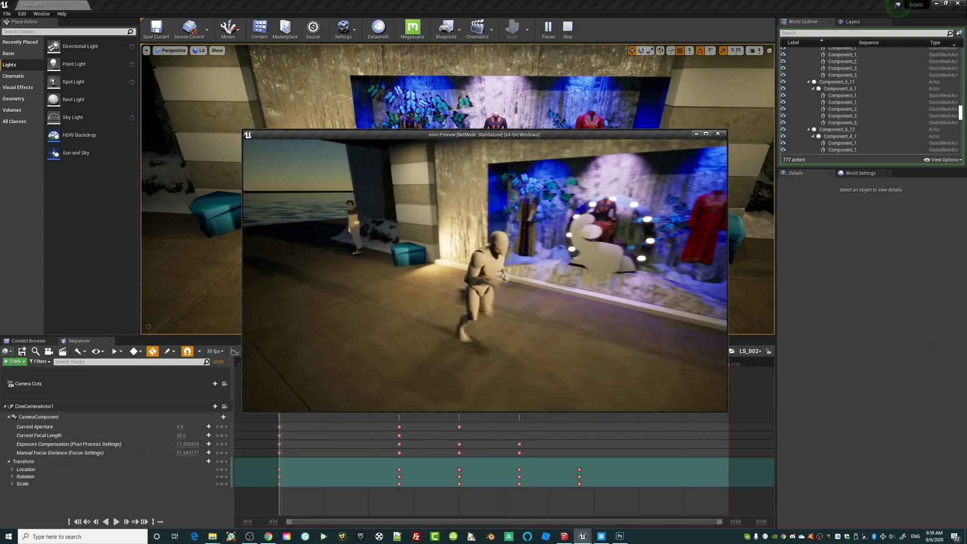
key(w)
key(w)
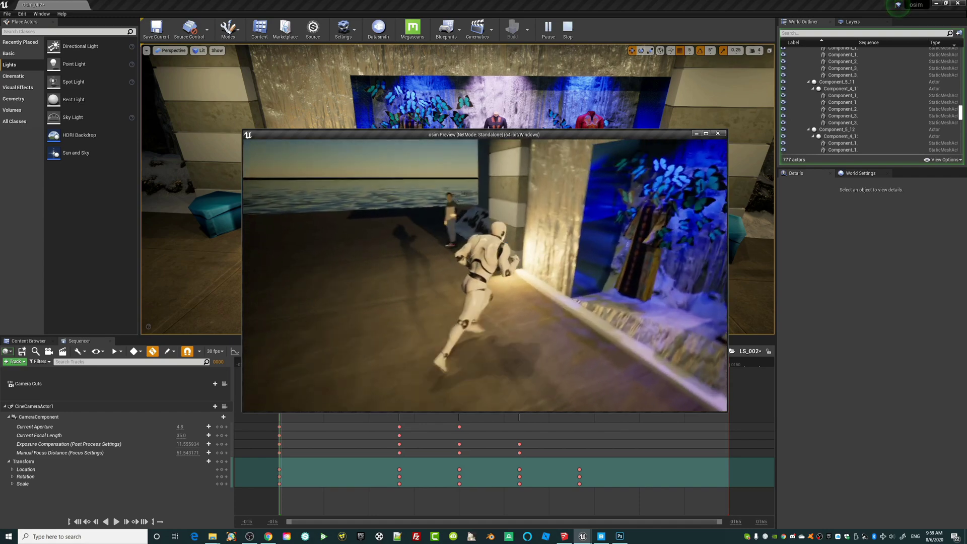
key(a)
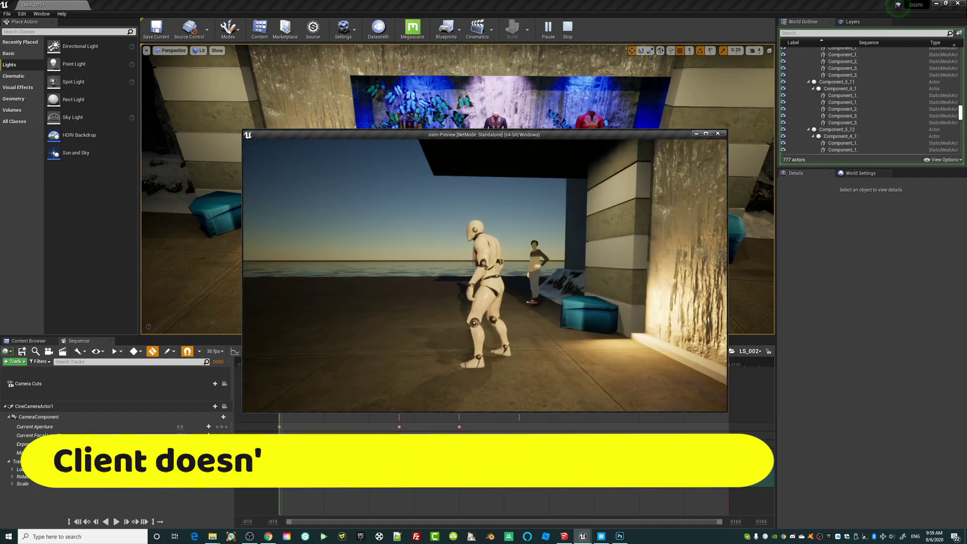
key(a)
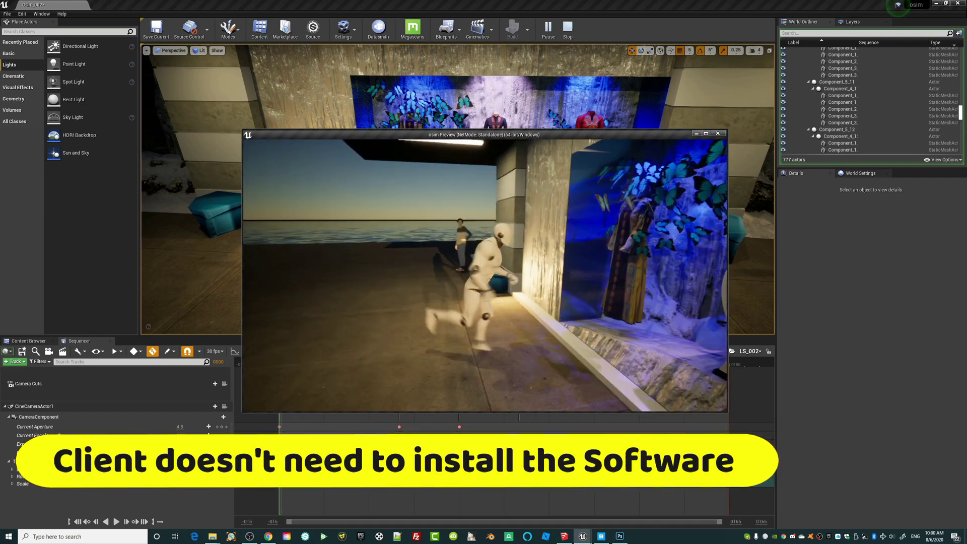
key(s)
key(w)
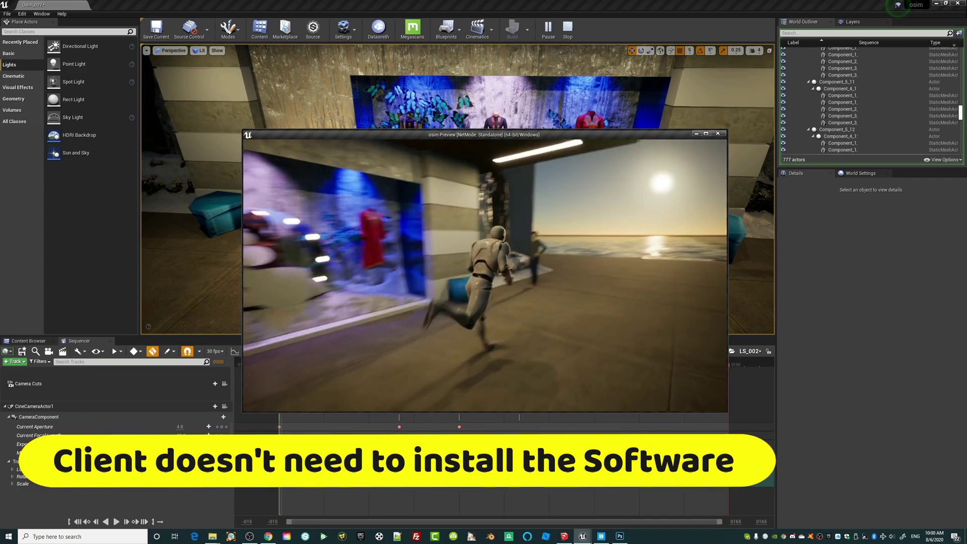
key(w)
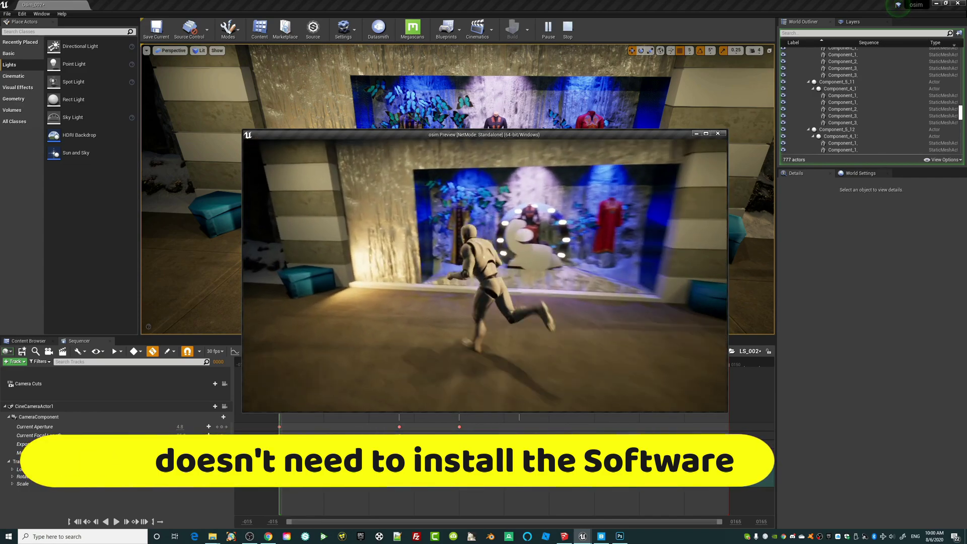
key(a)
key(w)
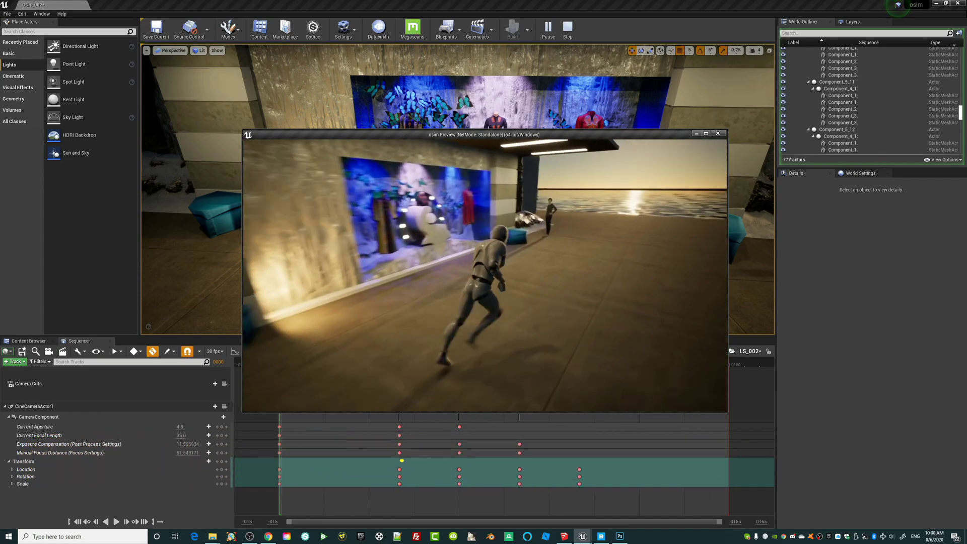
key(w)
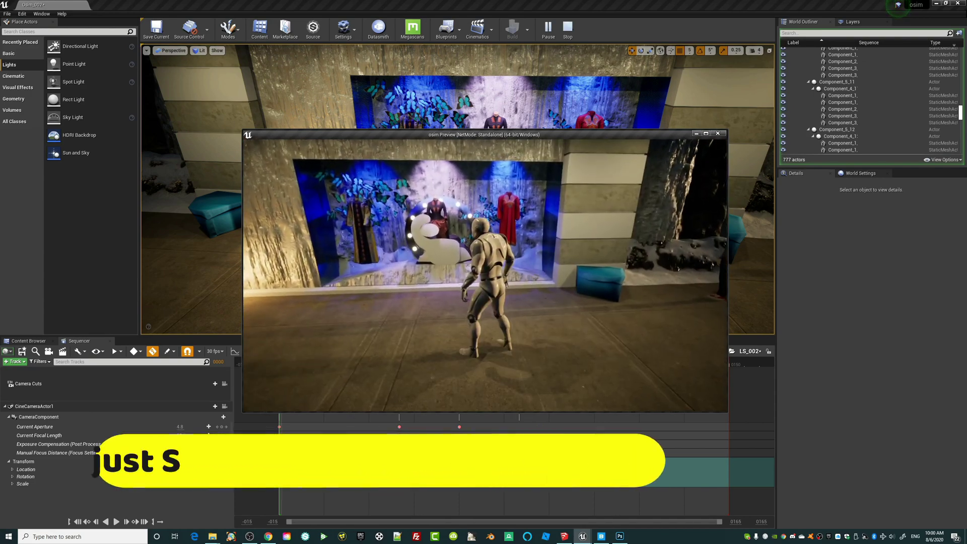
key(Escape)
Examine the window display and its lighting in the editor viewport from close up and farther away
key(w)
right_drag(510, 234, 466, 194)
key(s)
key(s)
key(w)
key(s)
key(w)
key(s)
key(w)
Switch to SketchUp and examine the original OSIM storefront model from both sides and close to the display
click(563, 537)
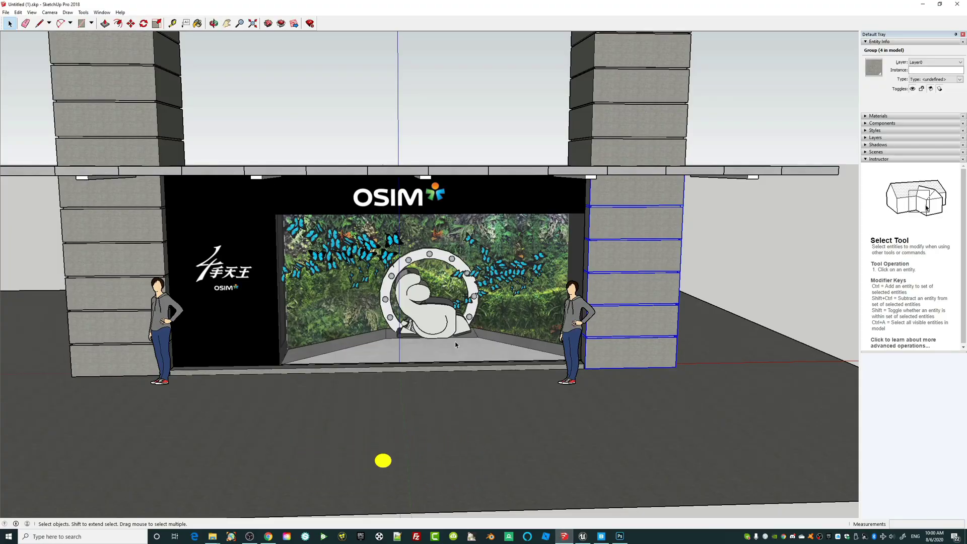
middle_drag(475, 338, 237, 320)
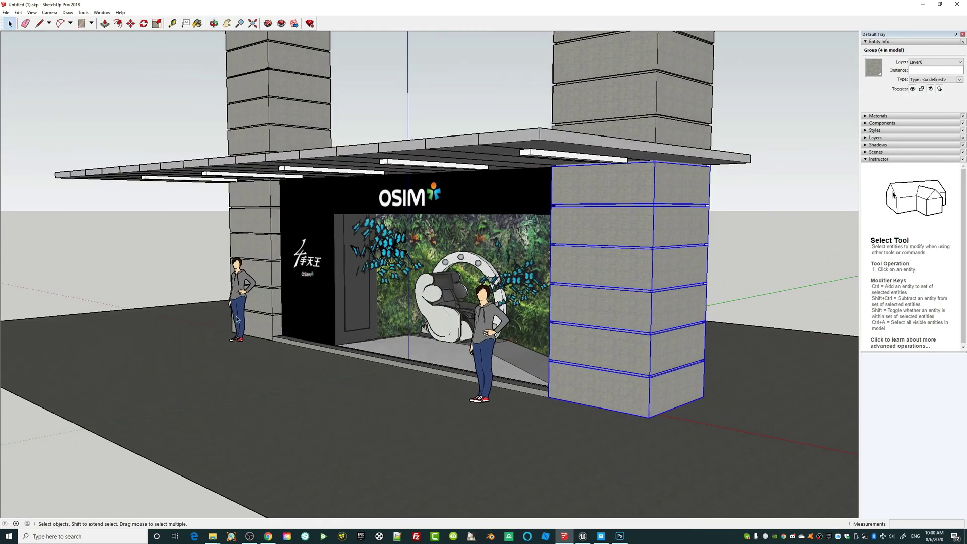
middle_drag(439, 301, 249, 292)
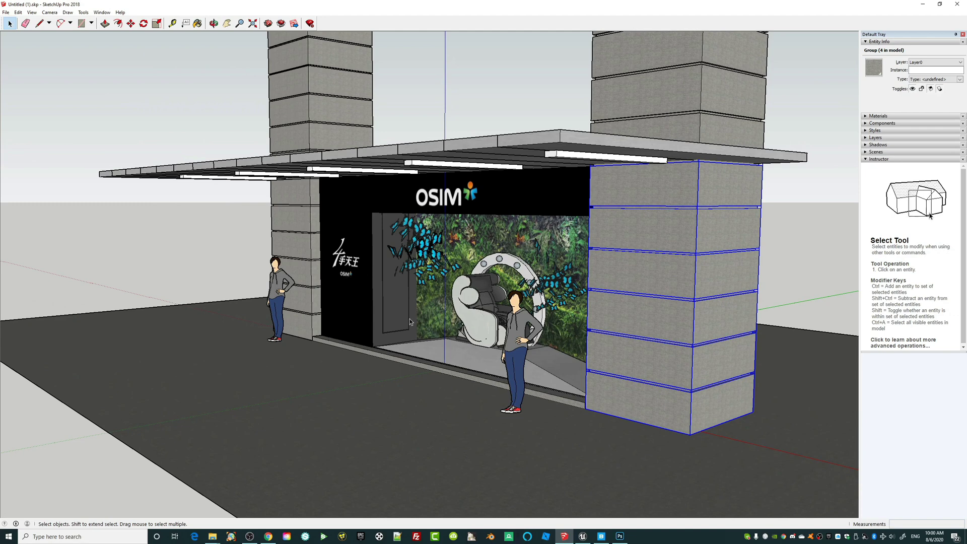
middle_drag(248, 292, 582, 295)
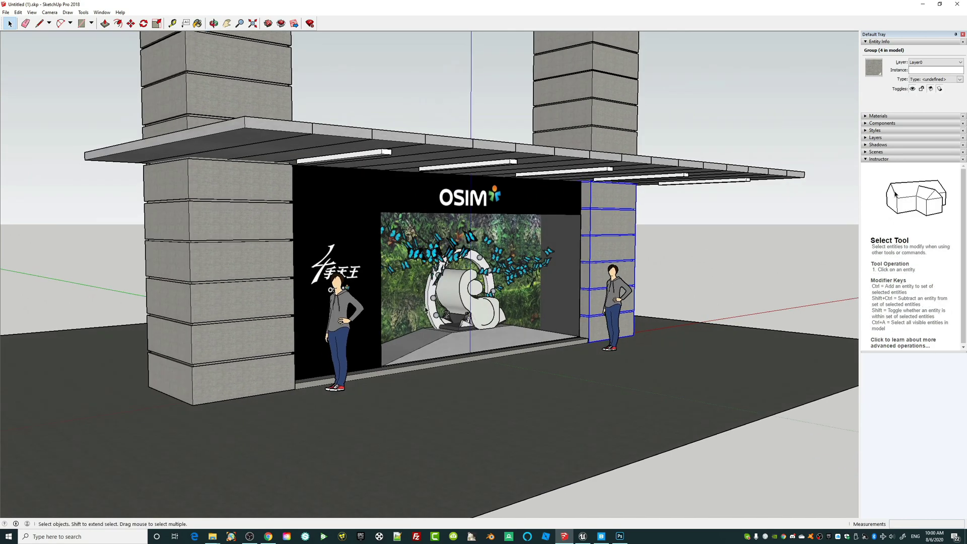
scroll(426, 310, up, 5)
middle_drag(677, 295, 206, 288)
middle_drag(359, 147, 420, 300)
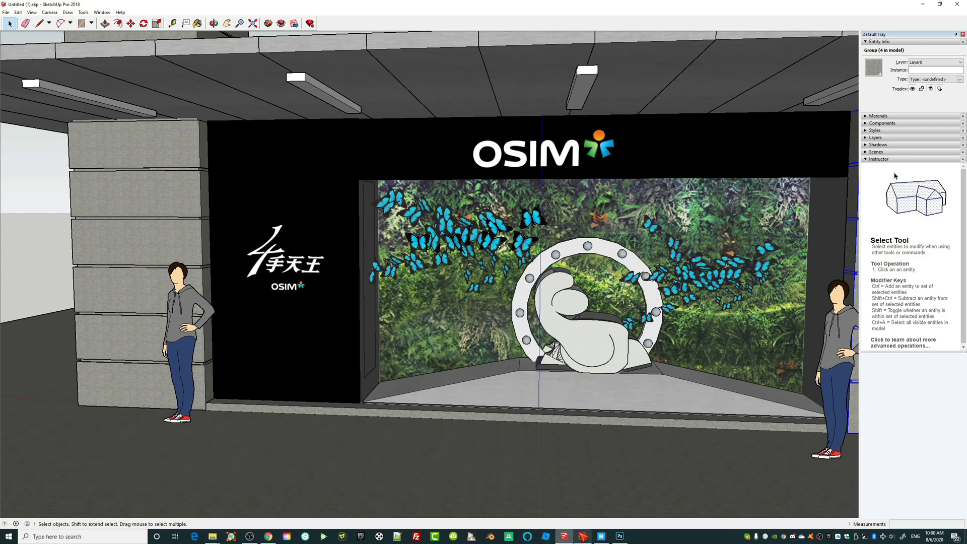
Switch back to Unreal Editor, duplicate the warm rect light and position the copy at the opposite end of the window display
click(583, 537)
right_drag(449, 255, 473, 256)
key(s)
key(s)
key(w)
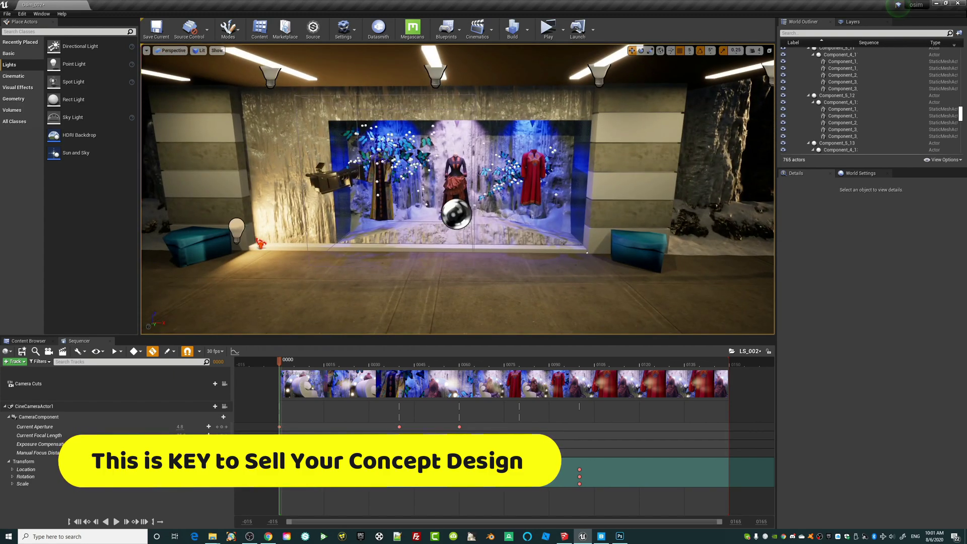
drag(587, 251, 587, 252)
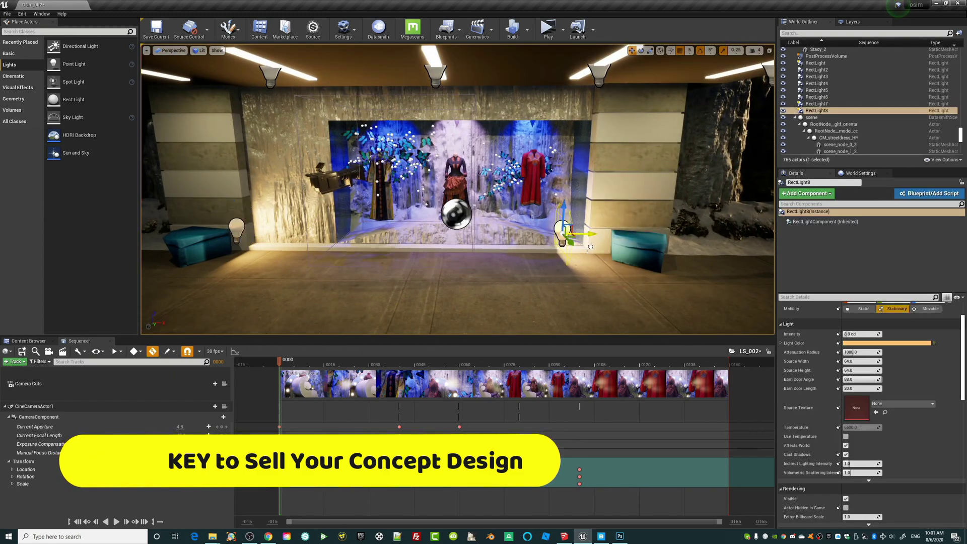
key(e)
drag(612, 247, 585, 250)
Move the teal box beside the duplicated light slightly farther away from the window display
click(646, 261)
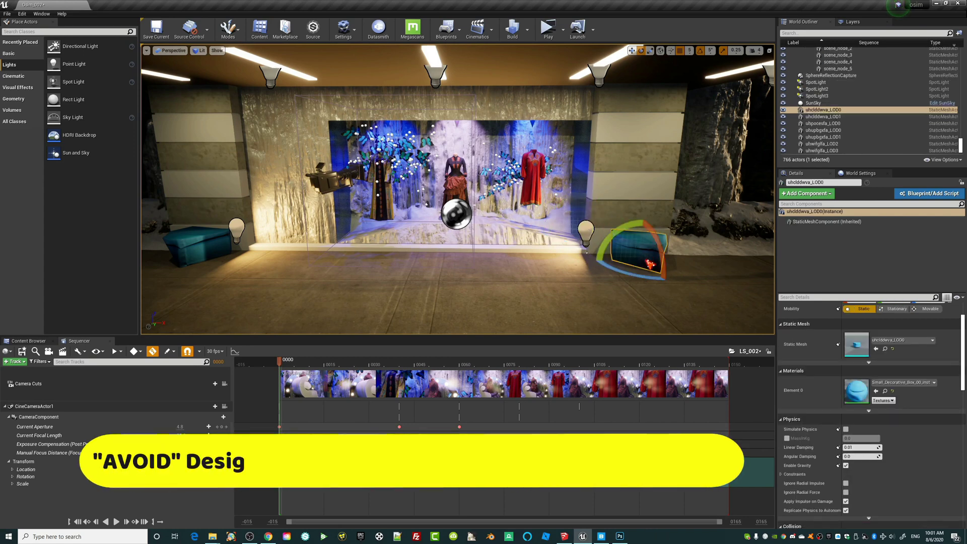
key(w)
drag(664, 263, 664, 269)
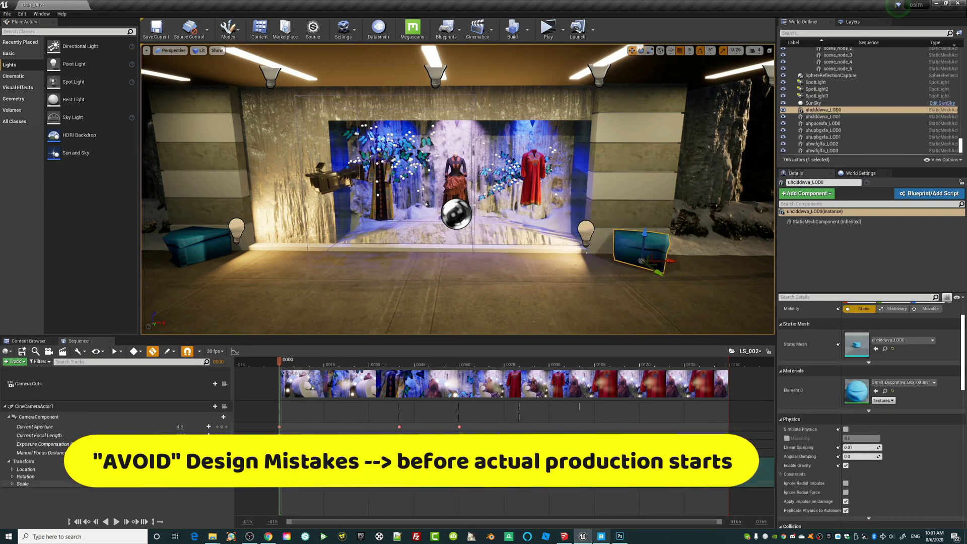
Open the Content Browser, switch to Quixel Bridge and export the Taped Cardboard Boxes Pack to Unreal Engine
click(30, 341)
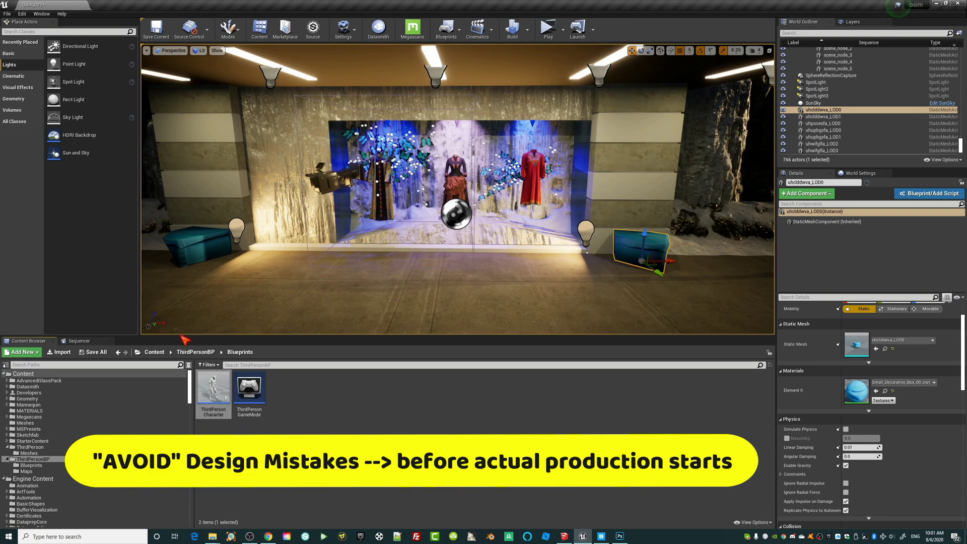
click(602, 536)
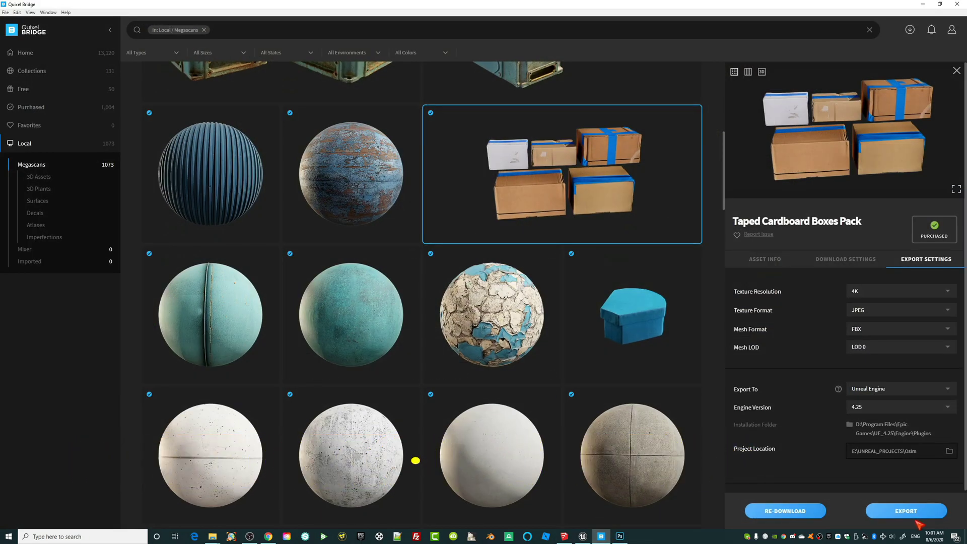
click(902, 510)
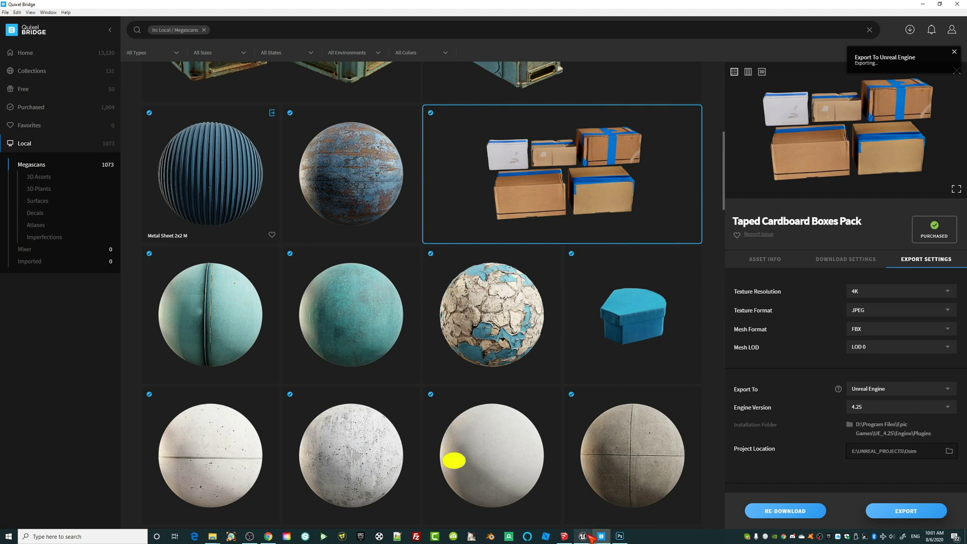
mouse_move(590, 537)
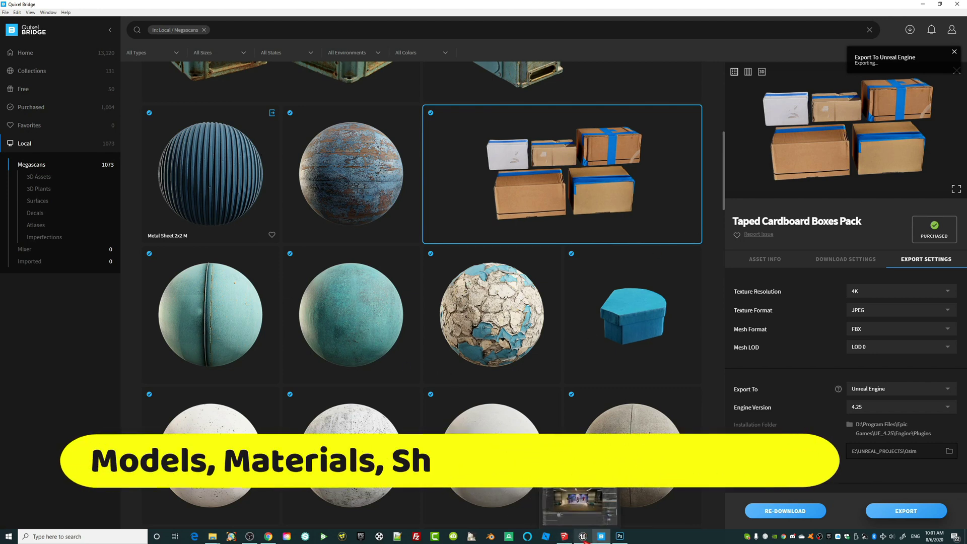
Browse the local Megascans library and export the Electrical Box asset to Unreal Engine
scroll(442, 395, down, 2)
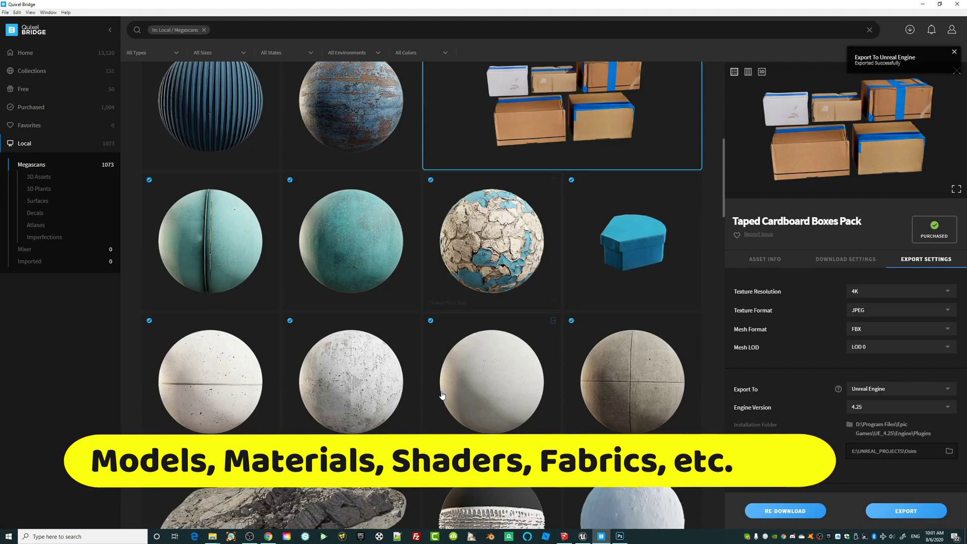
scroll(442, 395, down, 6)
scroll(464, 255, up, 8)
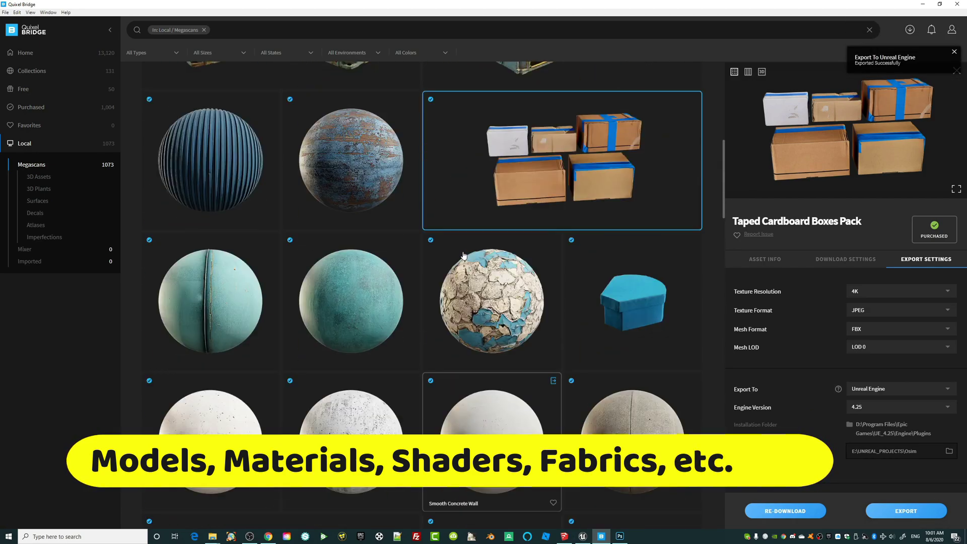
scroll(464, 255, up, 8)
scroll(438, 250, down, 4)
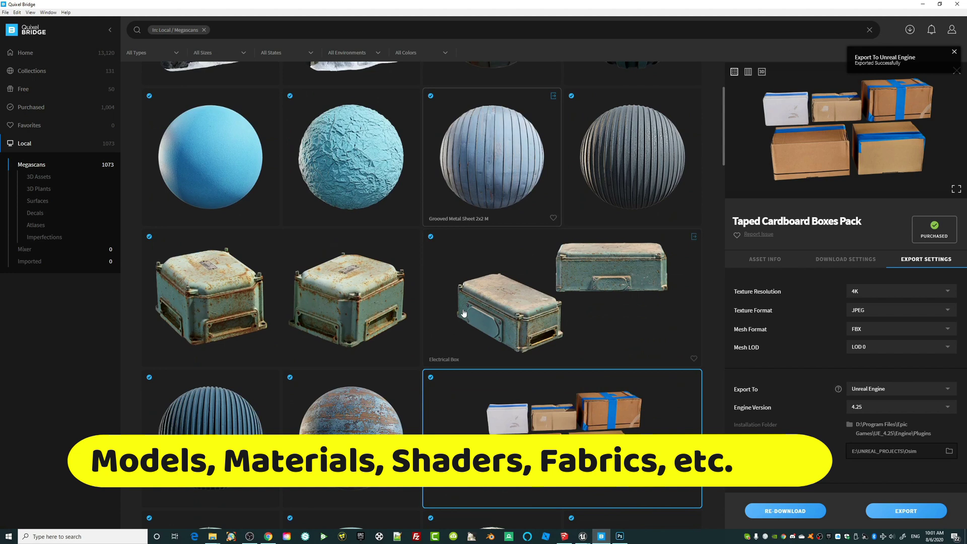
click(520, 312)
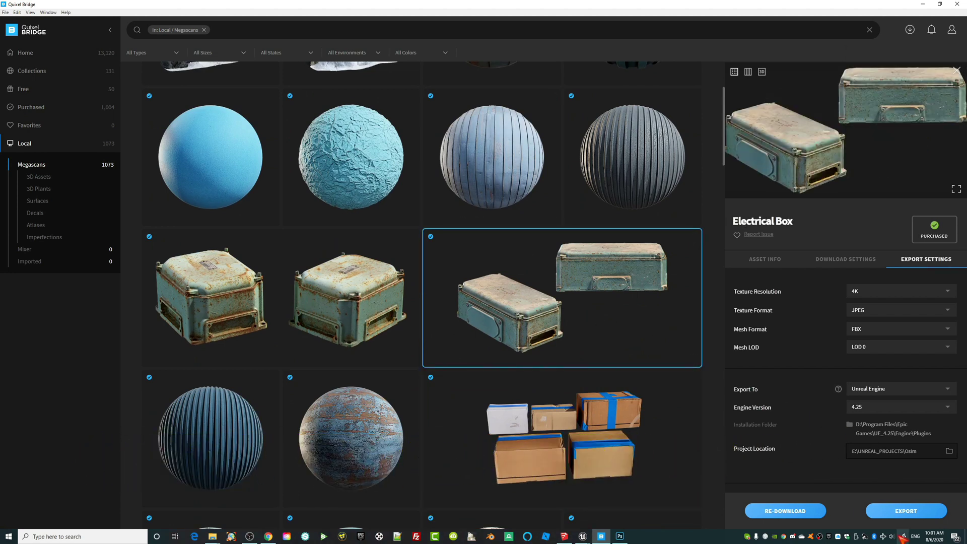
click(910, 512)
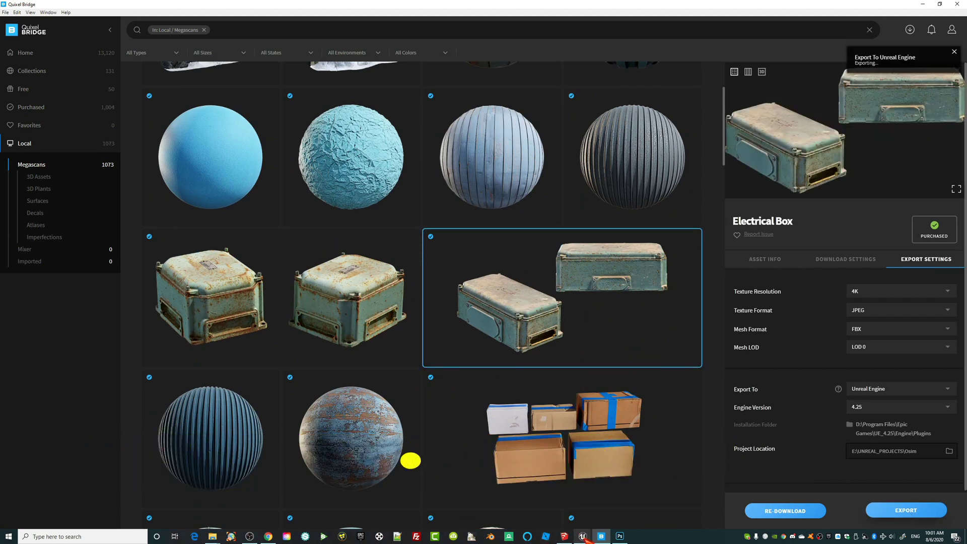
Switch back to Unreal Editor, dismiss the message log, and place the electrical box on the pavement before the window, testing its rotation
click(556, 510)
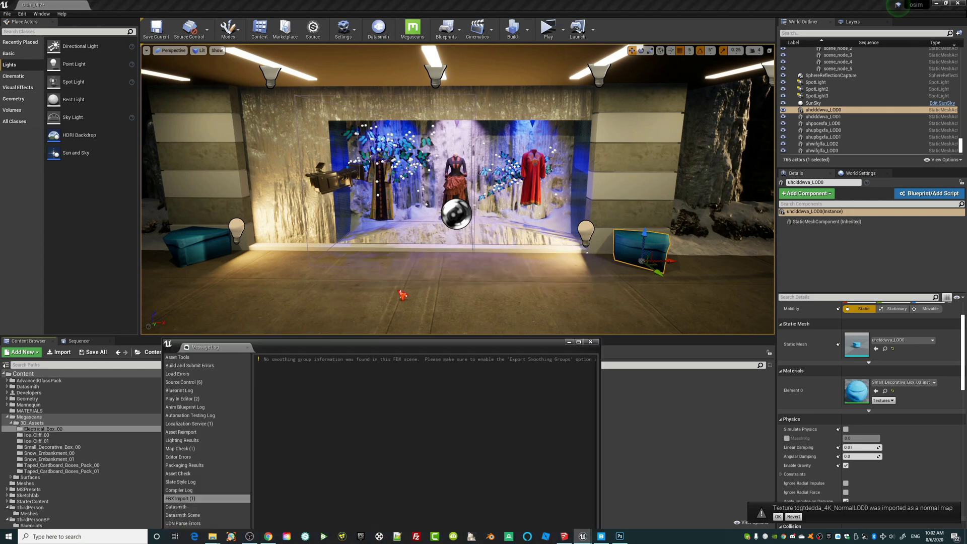
click(590, 341)
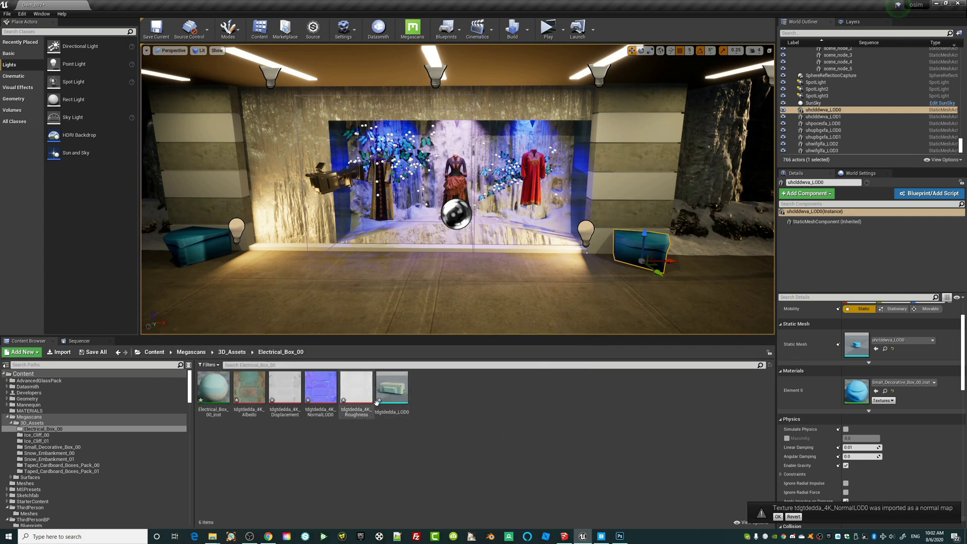
drag(376, 401, 382, 281)
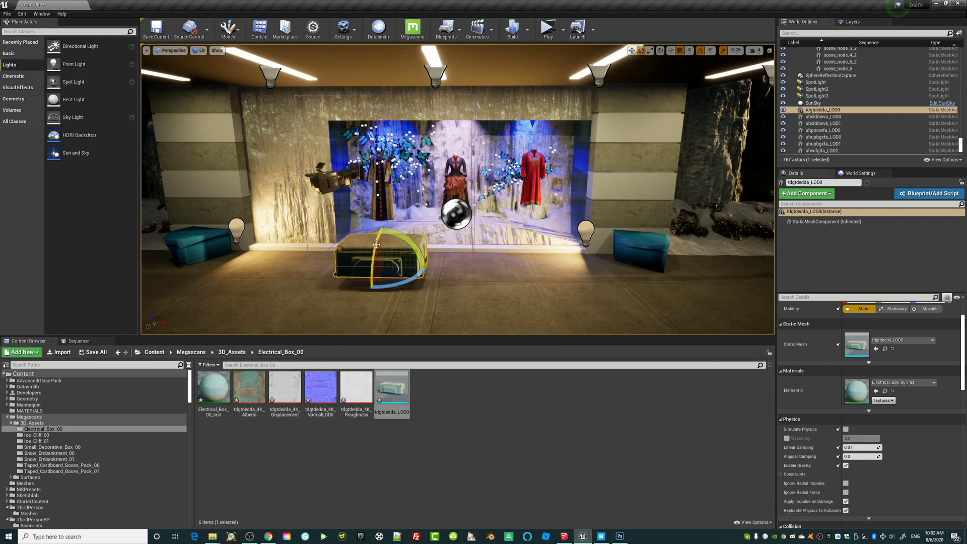
mouse_move(377, 244)
mouse_down()
mouse_move(384, 292)
mouse_move(377, 233)
mouse_up()
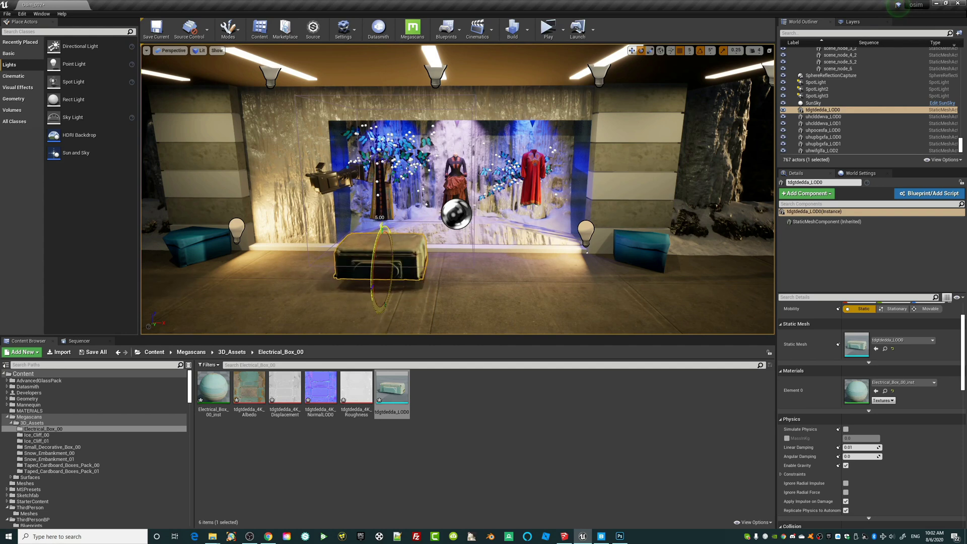
Move the electrical box into the window display, on the snow between the left and middle dresses
key(w)
right_drag(407, 293, 323, 293)
drag(431, 272, 509, 217)
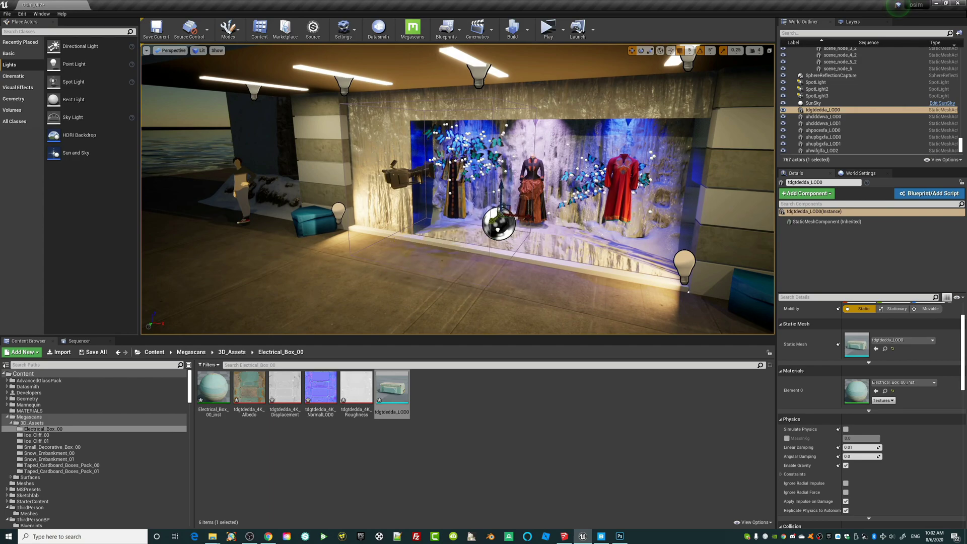
key(w)
mouse_move(446, 278)
right_down()
mouse_move(403, 278)
mouse_move(464, 282)
mouse_move(446, 277)
right_up()
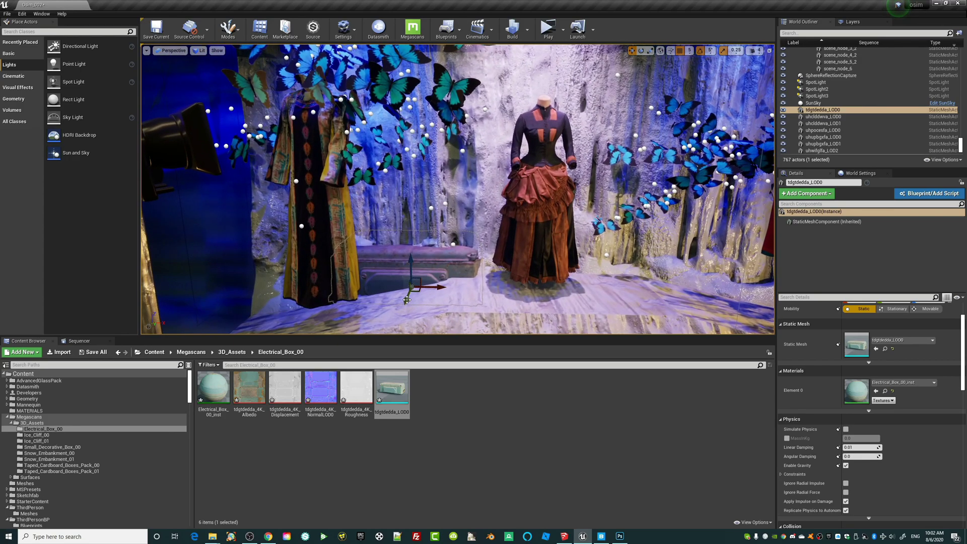
drag(407, 300, 405, 316)
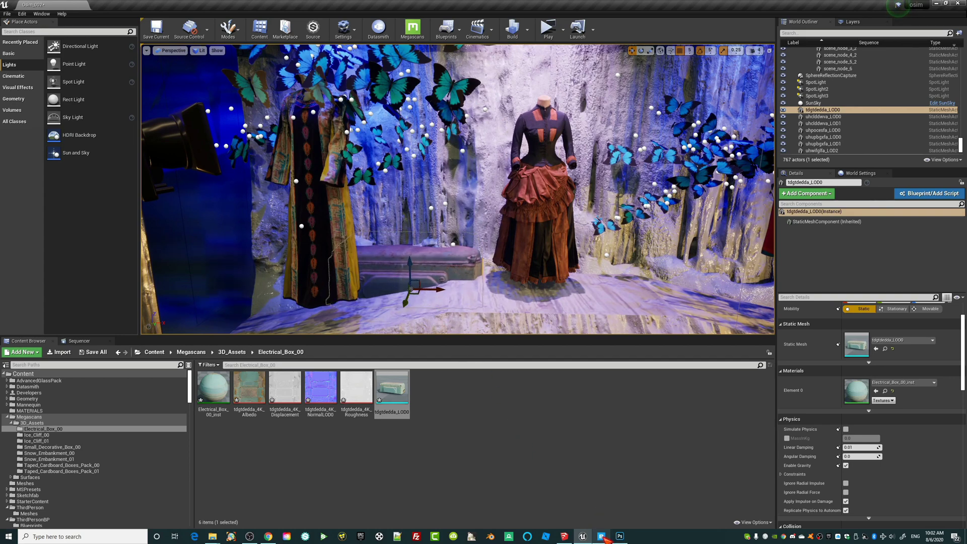
Place a basic sphere on the pavement in front of the window display
key(s)
right_drag(446, 226, 395, 258)
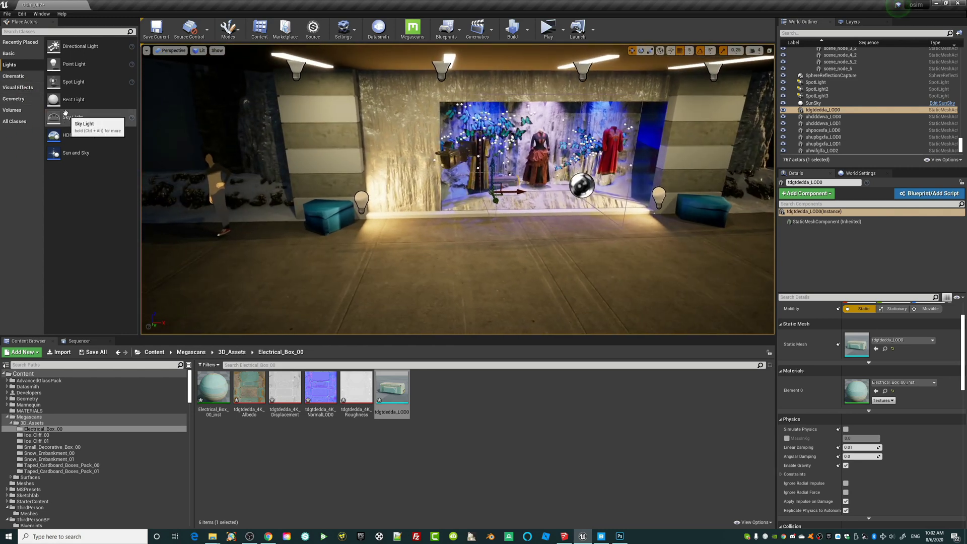
click(16, 53)
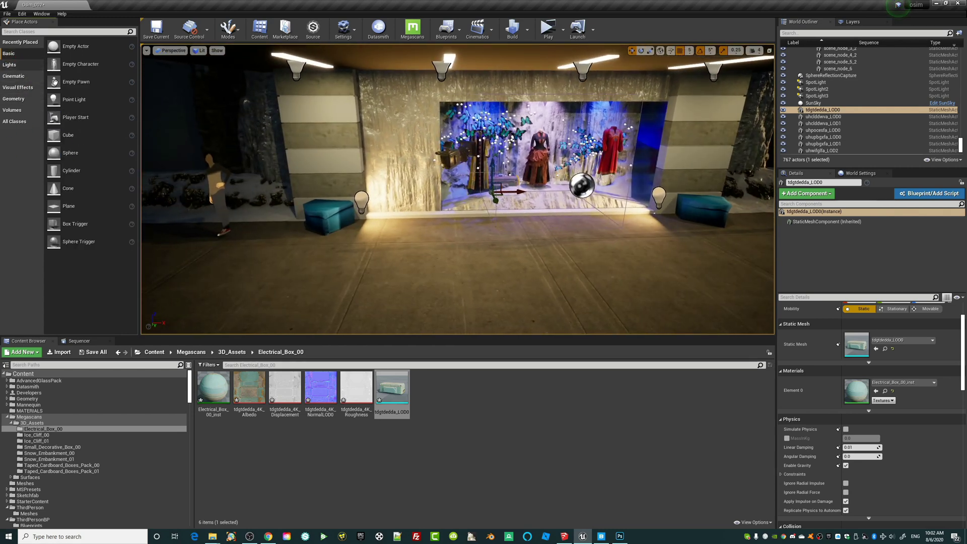
drag(84, 159, 575, 262)
right_drag(575, 263, 423, 257)
drag(418, 283, 408, 268)
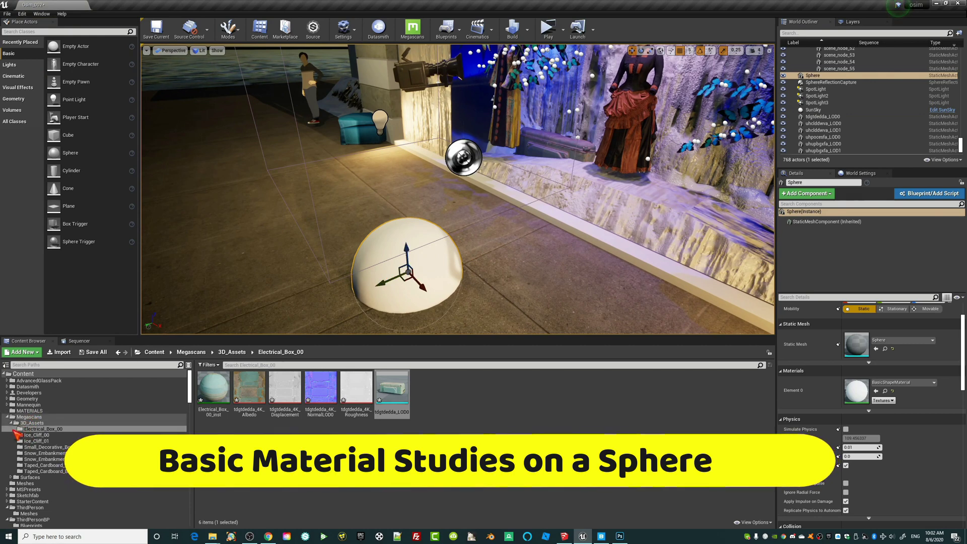
Collapse the 3D_Assets folder and open White_Terazzo_Facade_2x2_M_01 among the Megascans surfaces
click(15, 423)
click(11, 423)
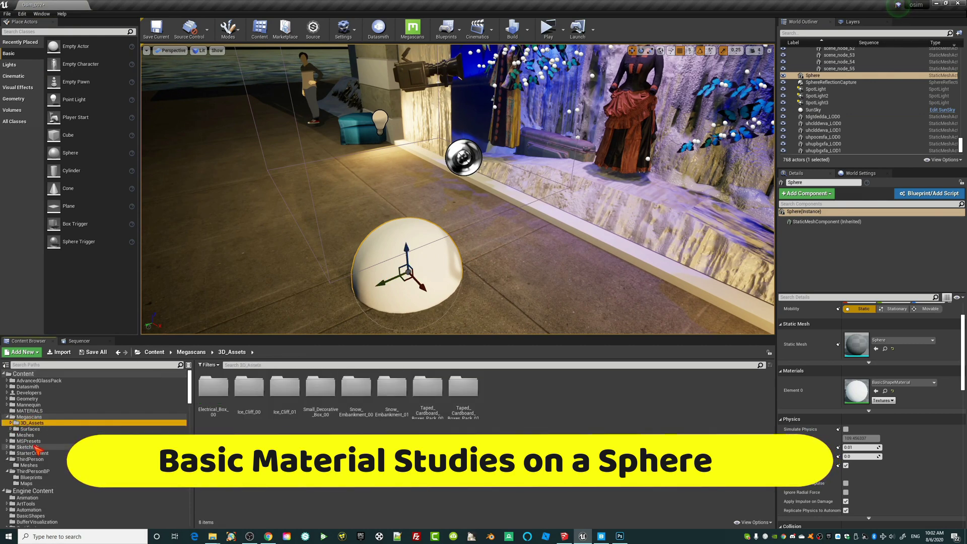
click(25, 435)
click(18, 429)
click(11, 429)
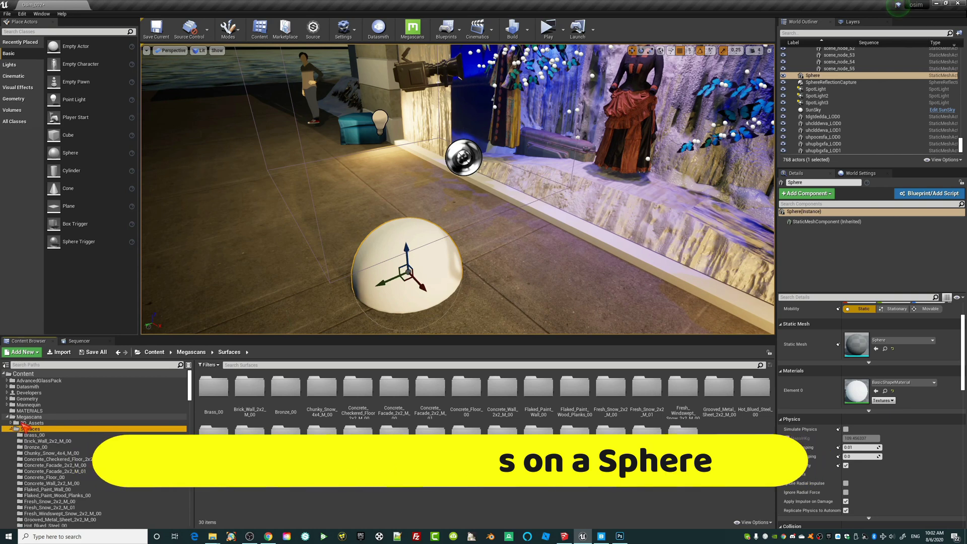
scroll(61, 434, down, 7)
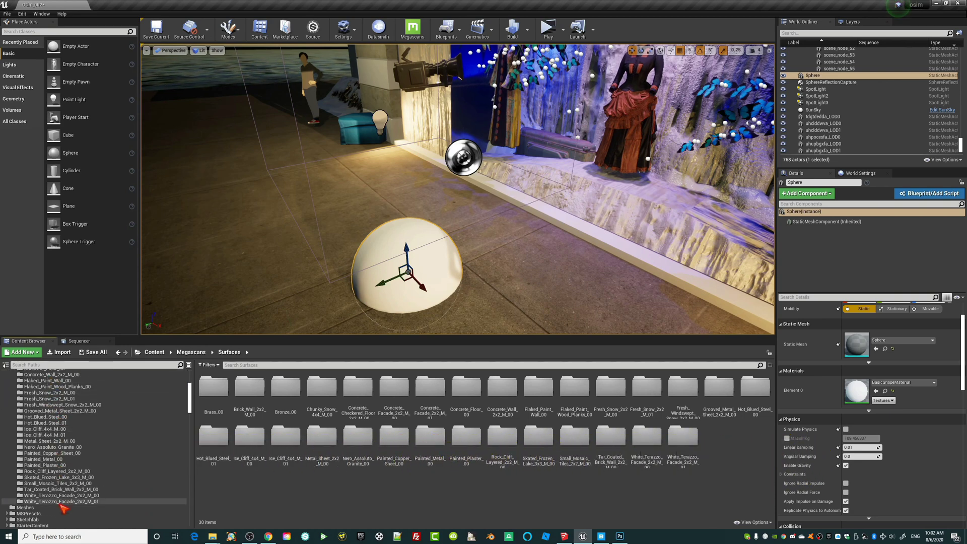
click(61, 502)
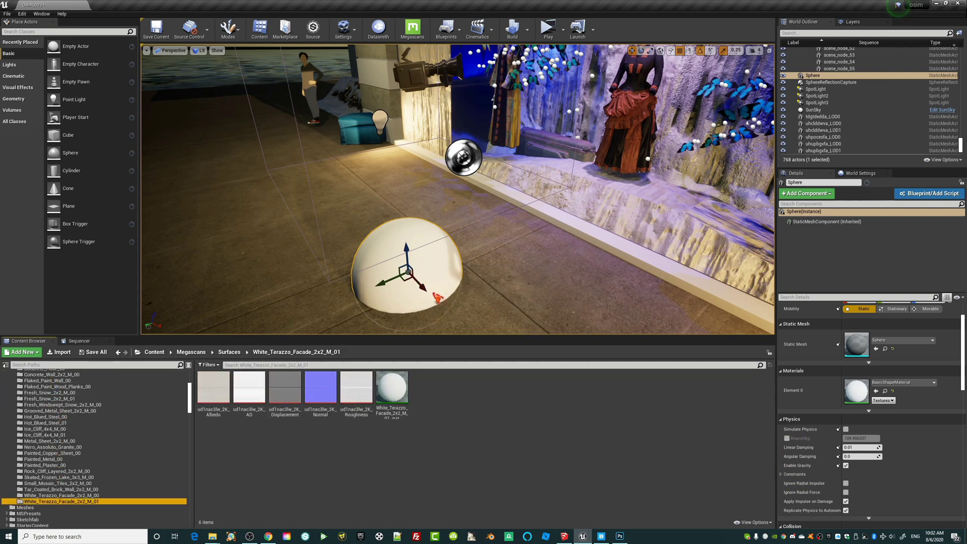
Move the sphere farther from the window and apply the White_Terazzo_Facade_2x2_M_00 material to it
scroll(351, 311, down, 4)
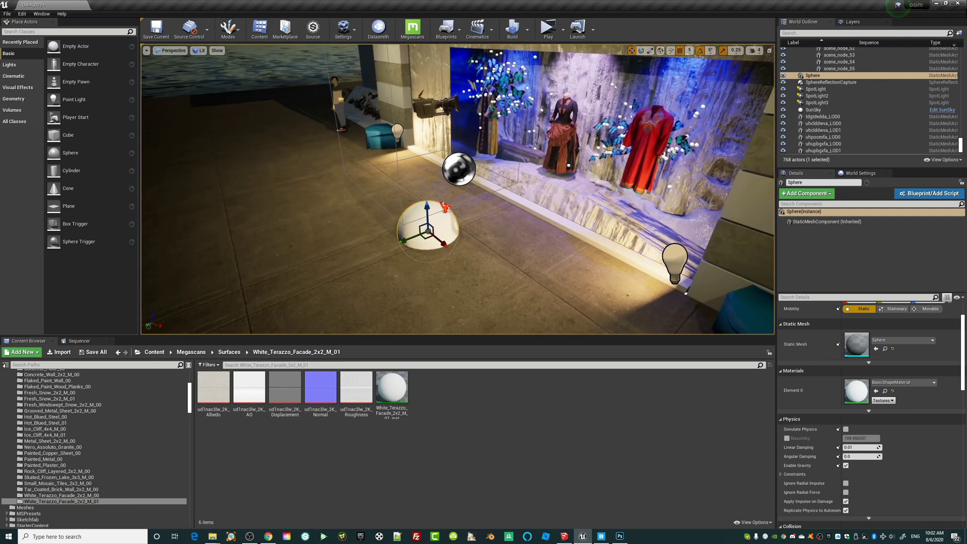
drag(412, 239, 324, 256)
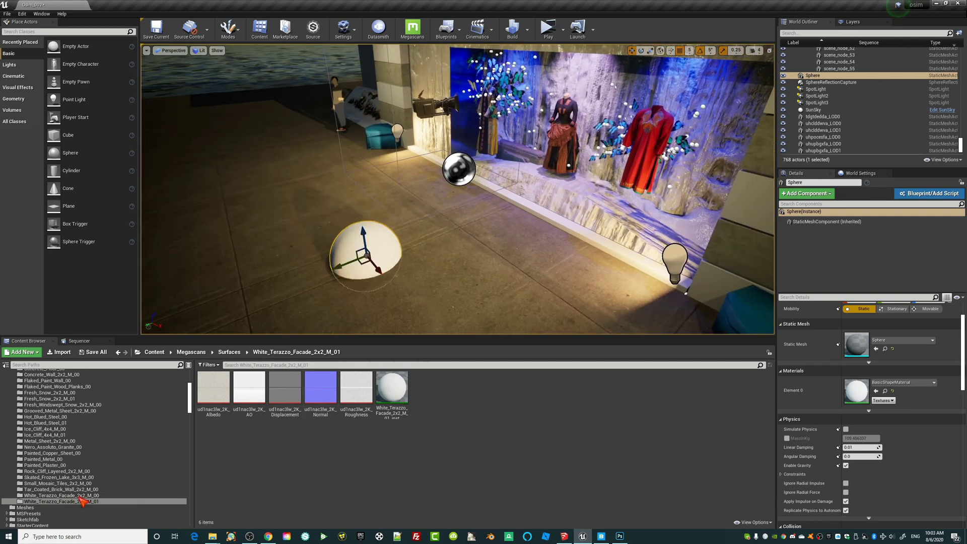
mouse_move(82, 495)
mouse_down()
mouse_move(338, 355)
mouse_move(112, 441)
mouse_move(86, 496)
mouse_up()
drag(392, 388, 353, 245)
Raise the sphere above the pavement and shift it towards the near teal box
right_drag(361, 250, 423, 252)
drag(352, 273, 347, 223)
right_drag(348, 223, 233, 207)
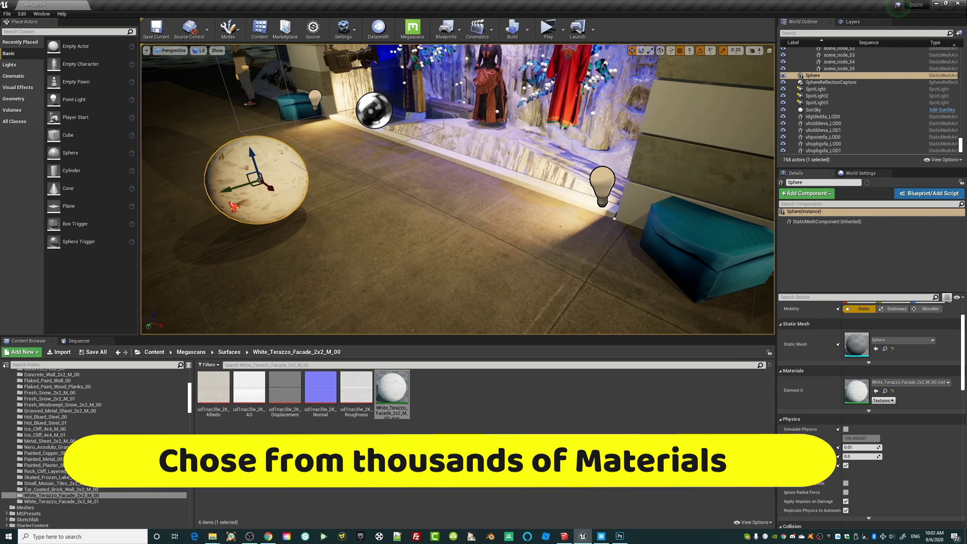
drag(237, 191, 453, 244)
Apply the White_Terazzo_Facade_2x2_M_00 material to the pavement slab beneath the sphere
drag(393, 389, 329, 274)
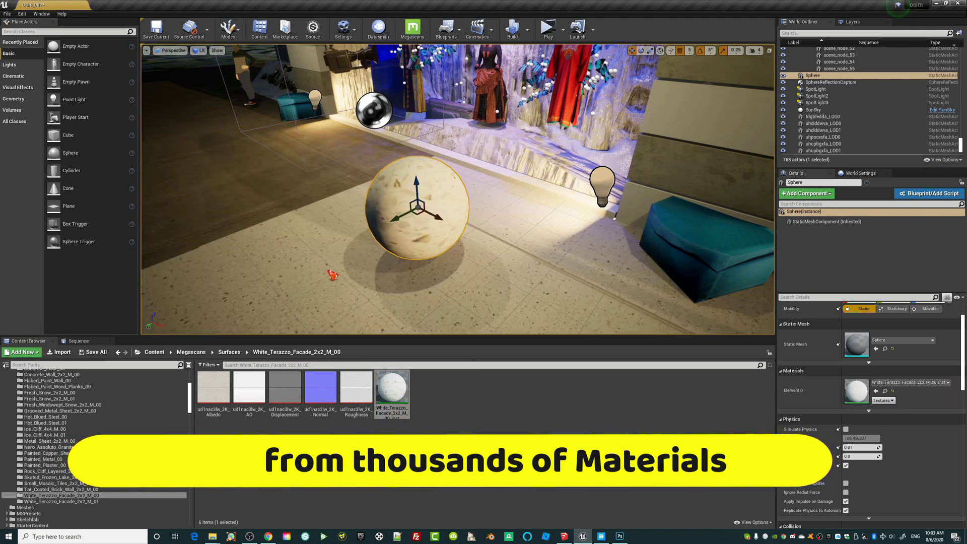
right_drag(328, 274, 365, 292)
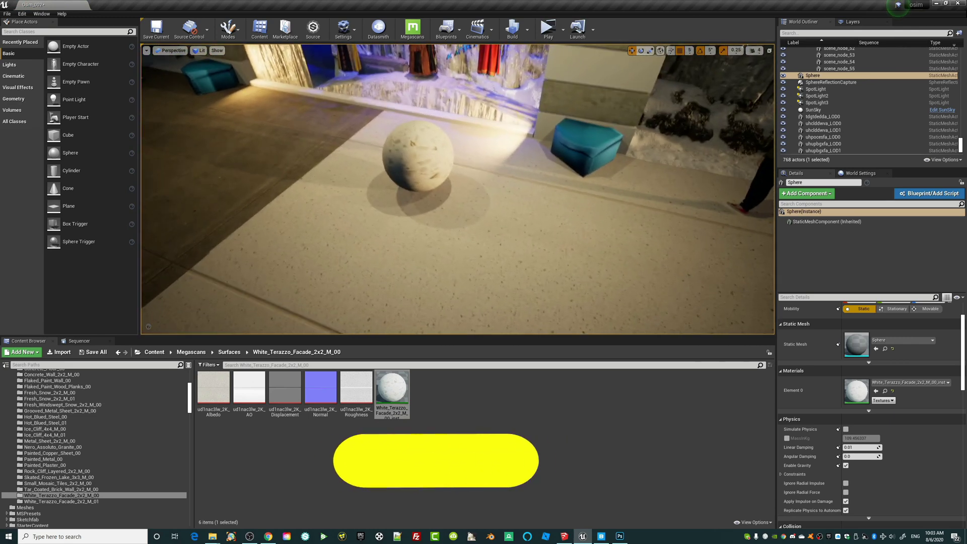
Locate the Concrete_Floor_00 material used on the adjacent pavement and apply it to the slab beneath the sphere
click(885, 391)
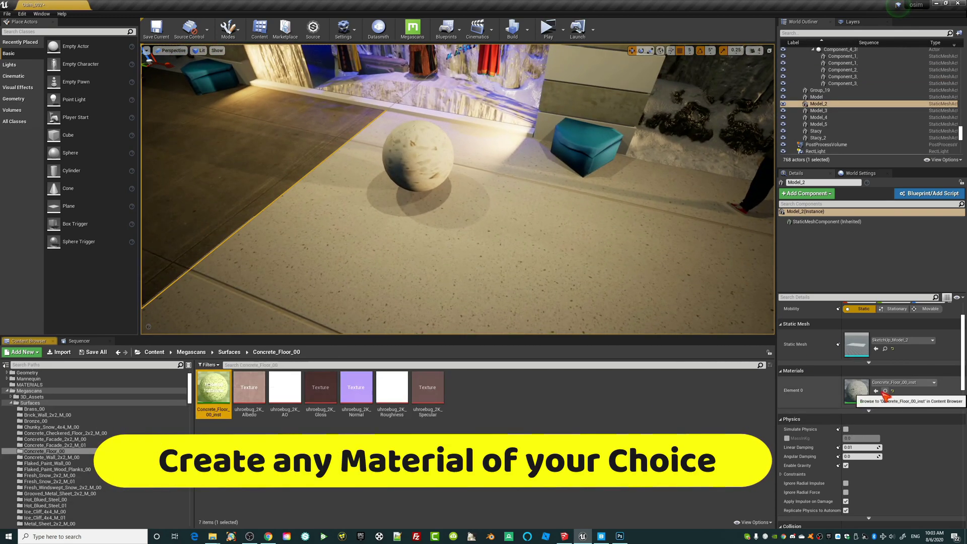
drag(213, 388, 376, 272)
key(s)
right_drag(375, 272, 352, 278)
key(g)
key(s)
key(w)
Apply the Concrete_Wall_2x2_M_00 material to the pavement slab beneath the sphere
click(58, 458)
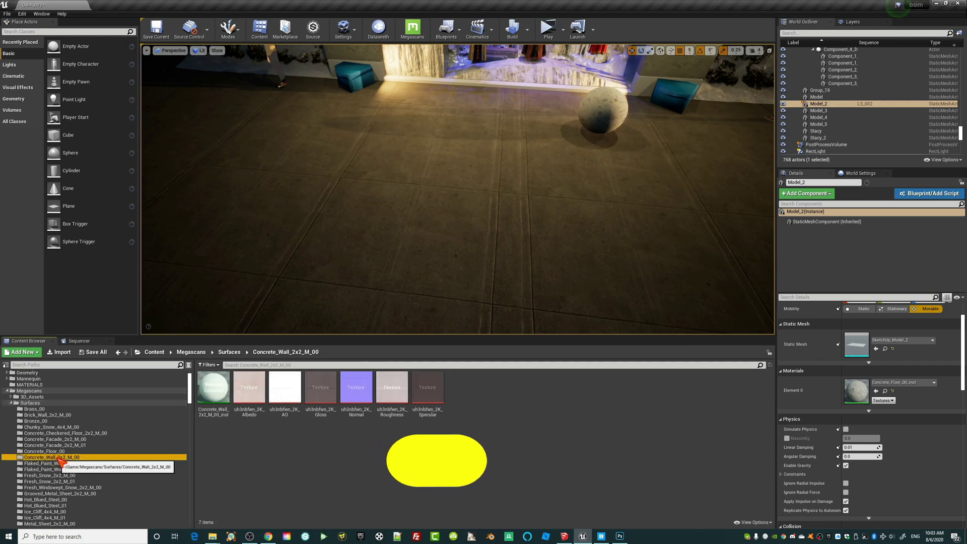
drag(213, 387, 543, 226)
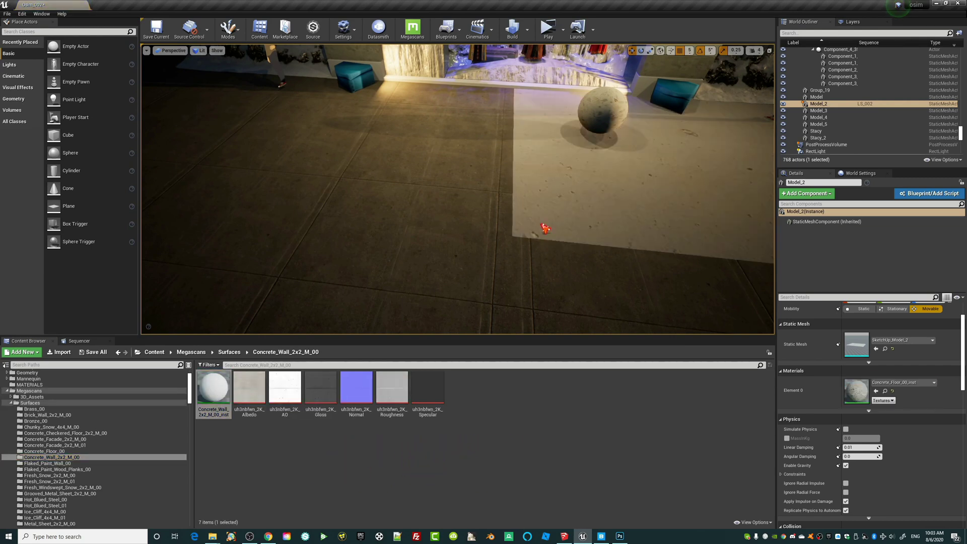
right_drag(543, 226, 543, 226)
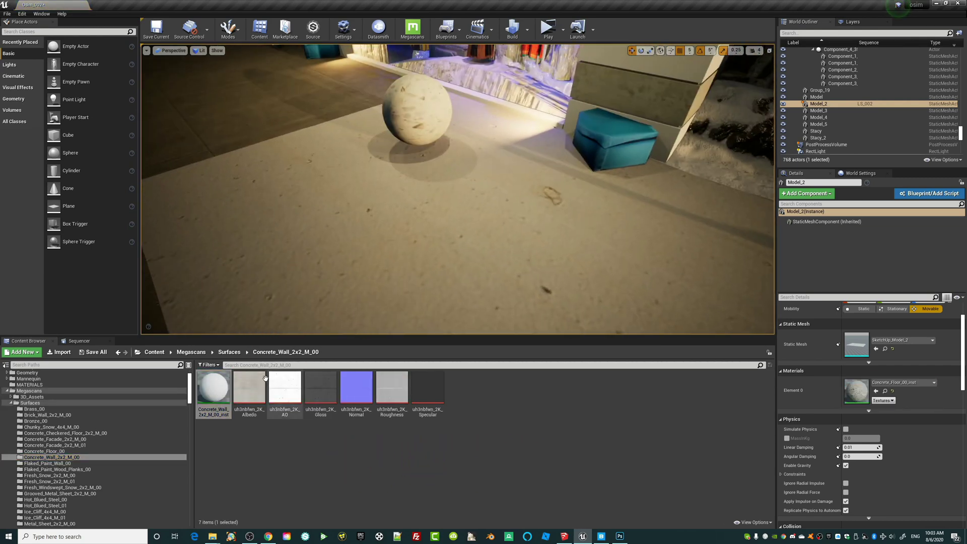
Set Tiling X and Tiling Y of the Concrete_Wall_2x2_M_00 material instance to 0.1 and close its editor
double_click(214, 387)
click(645, 246)
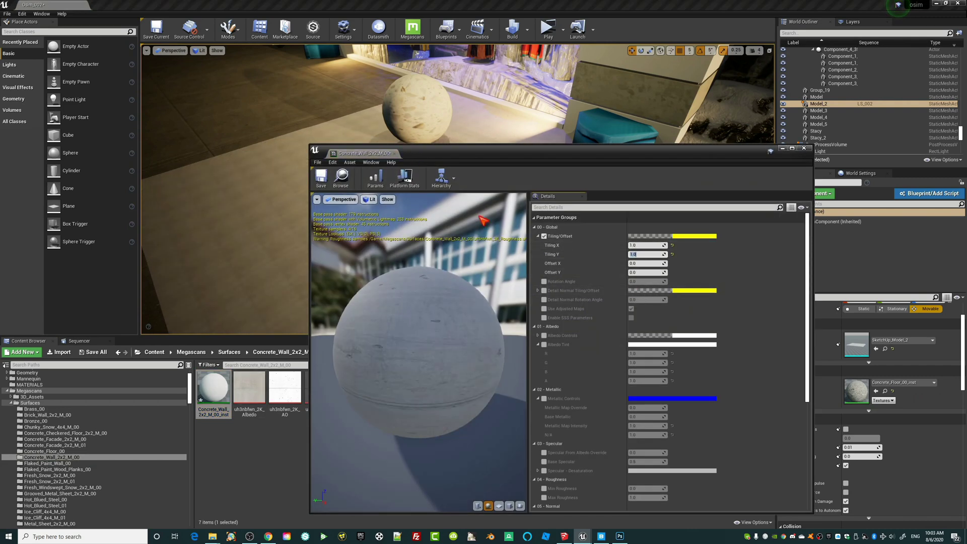
click(648, 246)
text(0.)
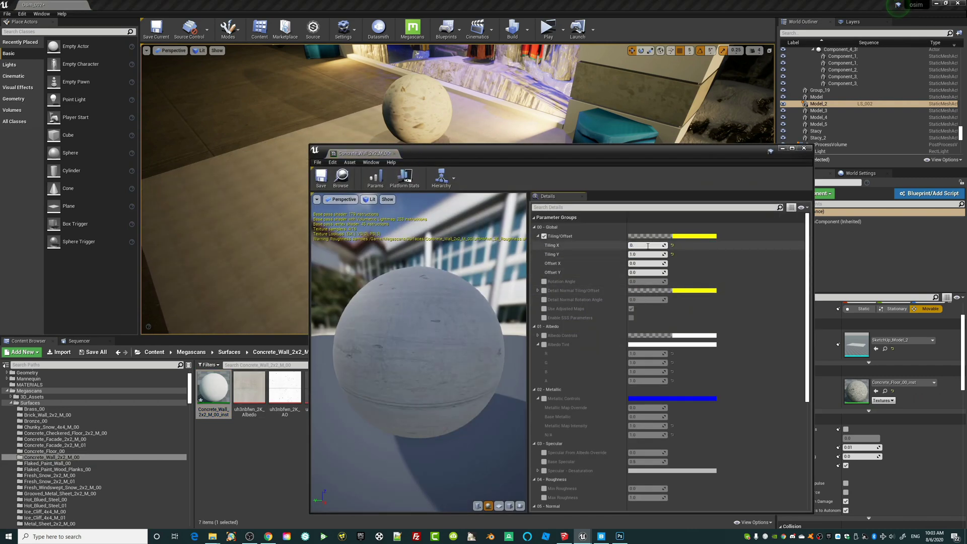
text(1)
key(Tab)
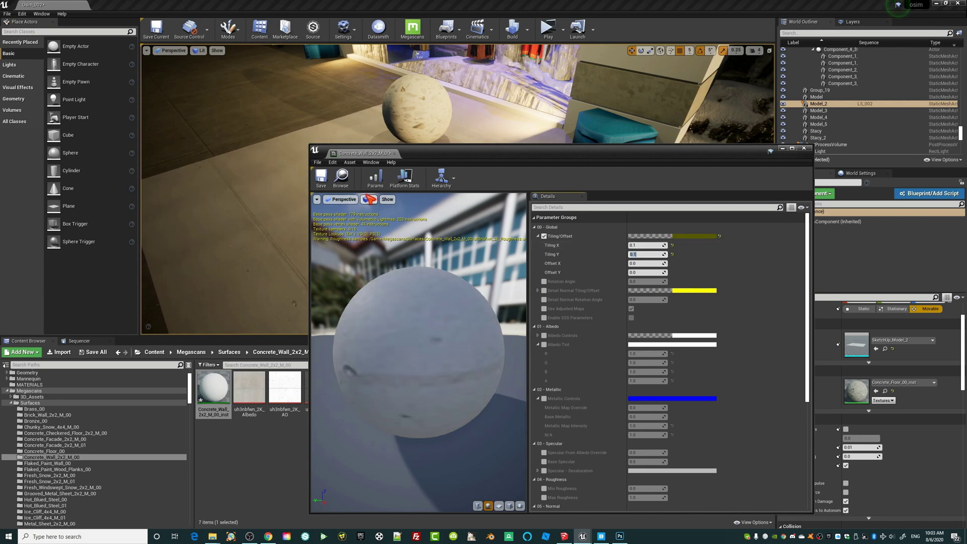
click(341, 177)
click(804, 148)
Select the pavement slab beneath the sphere and frame it to examine the retiled concrete surface
right_drag(524, 230, 436, 460)
right_drag(457, 188, 353, 161)
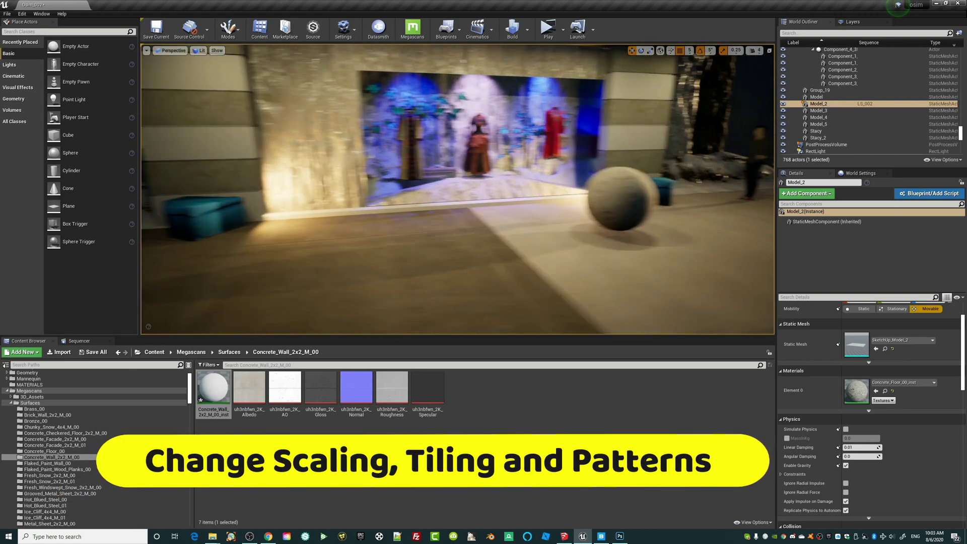
scroll(80, 472, down, 2)
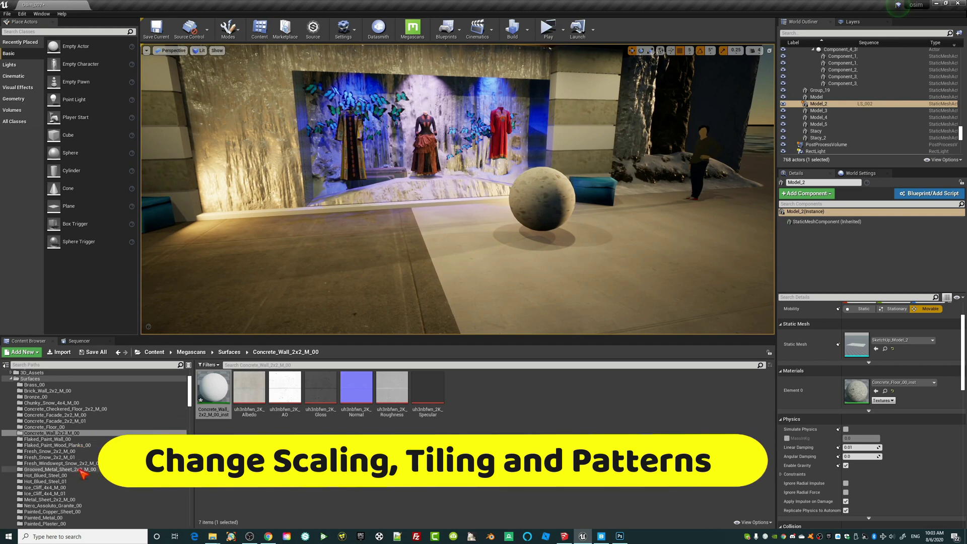
click(467, 255)
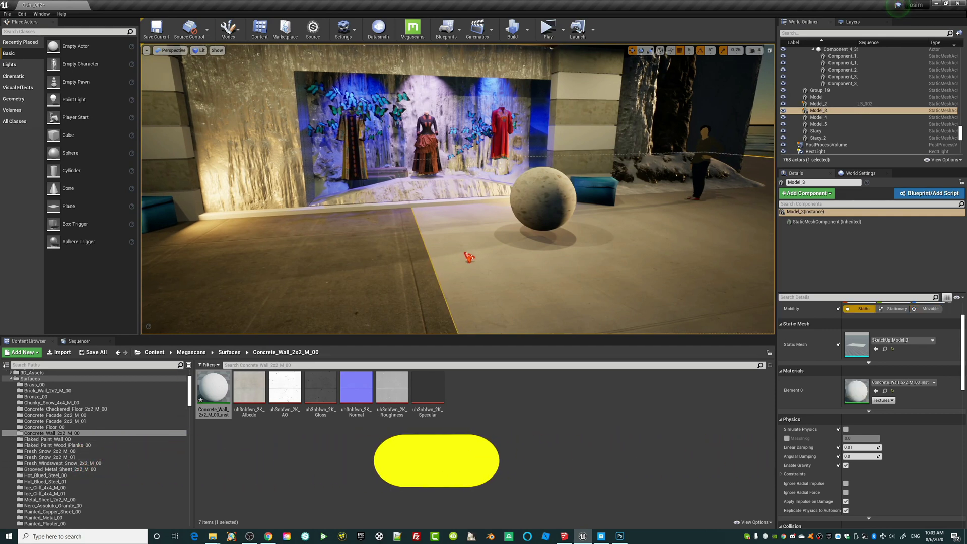
key(f)
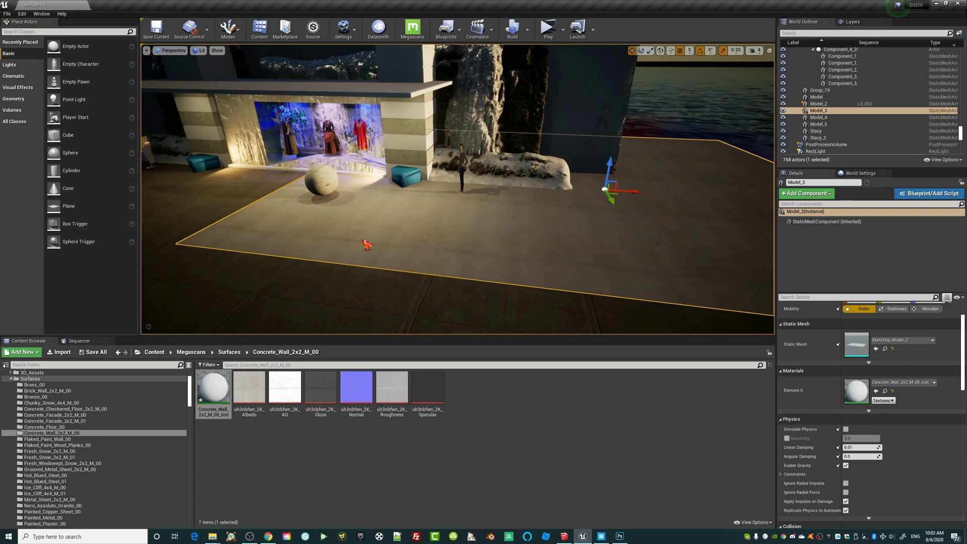
Apply the Flaked_Paint_Wall_00 material to the sphere, then select the sphere and view it from closer up
key(w)
right_drag(363, 241, 327, 249)
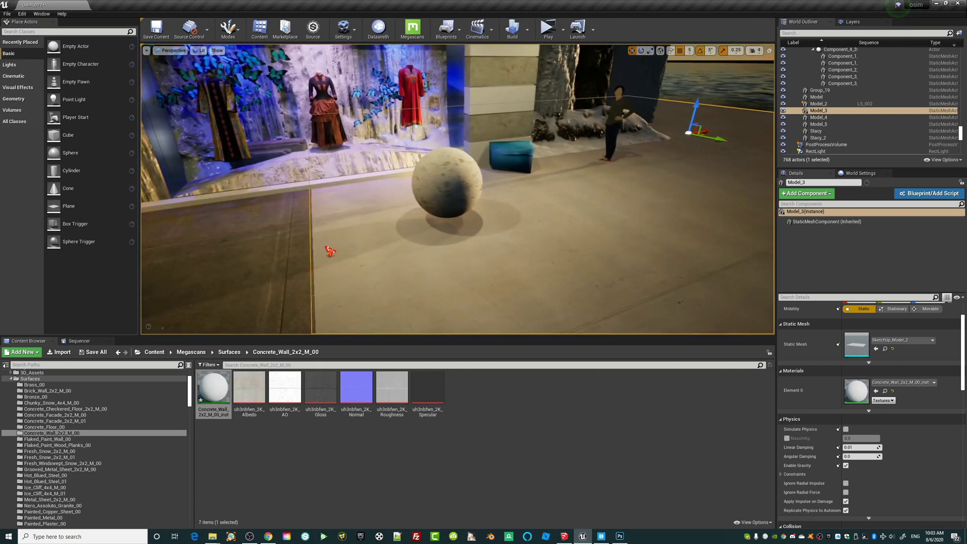
click(47, 440)
mouse_move(219, 387)
mouse_down()
mouse_move(450, 197)
mouse_move(453, 222)
mouse_up()
right_drag(475, 196, 448, 199)
click(474, 195)
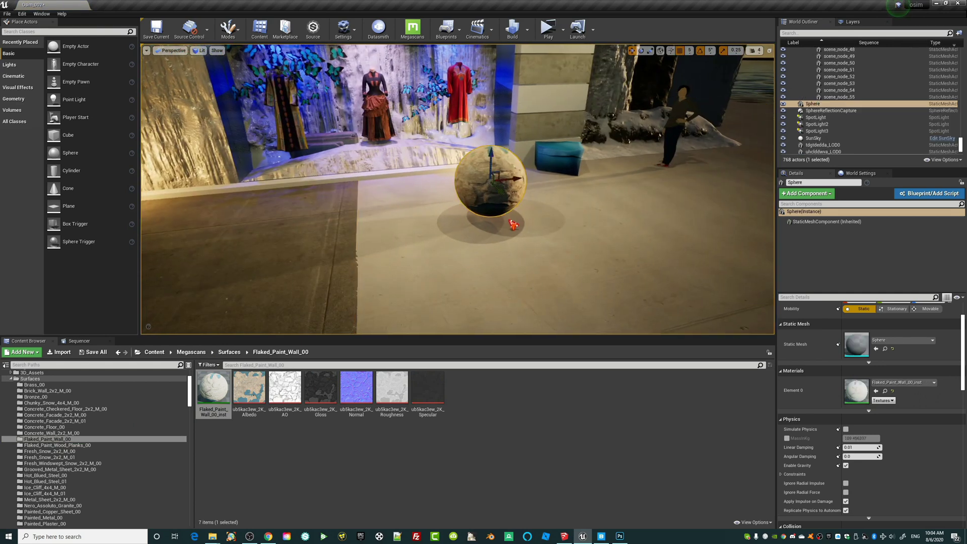
alt+drag(507, 219, 453, 212)
scroll(66, 454, down, 3)
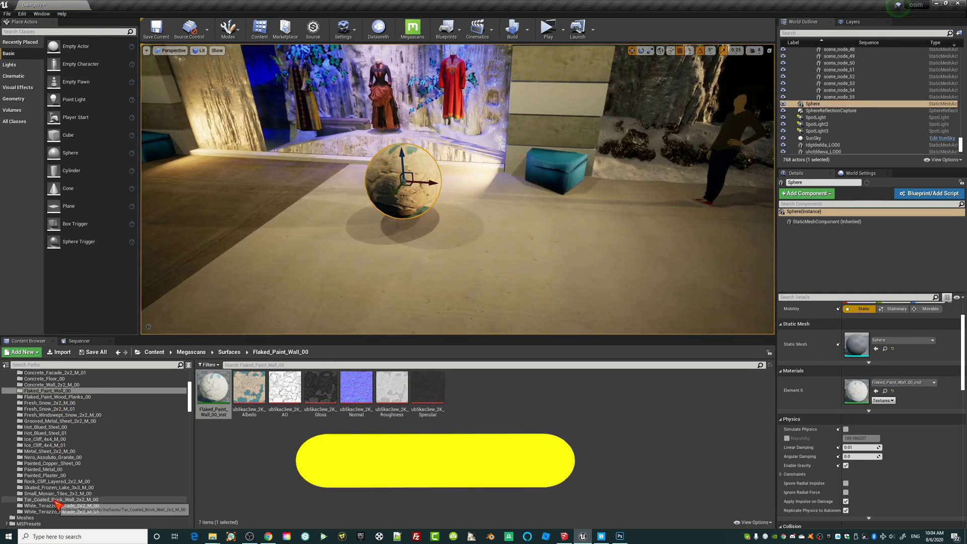
Browse the Megascans surface materials and apply Bronze_00 to the sphere
click(51, 475)
click(50, 493)
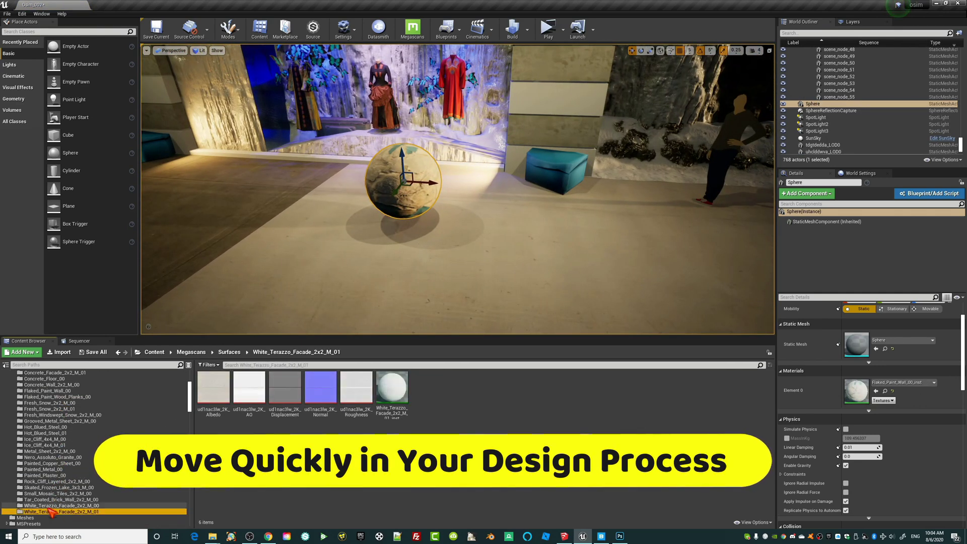
click(47, 487)
click(49, 470)
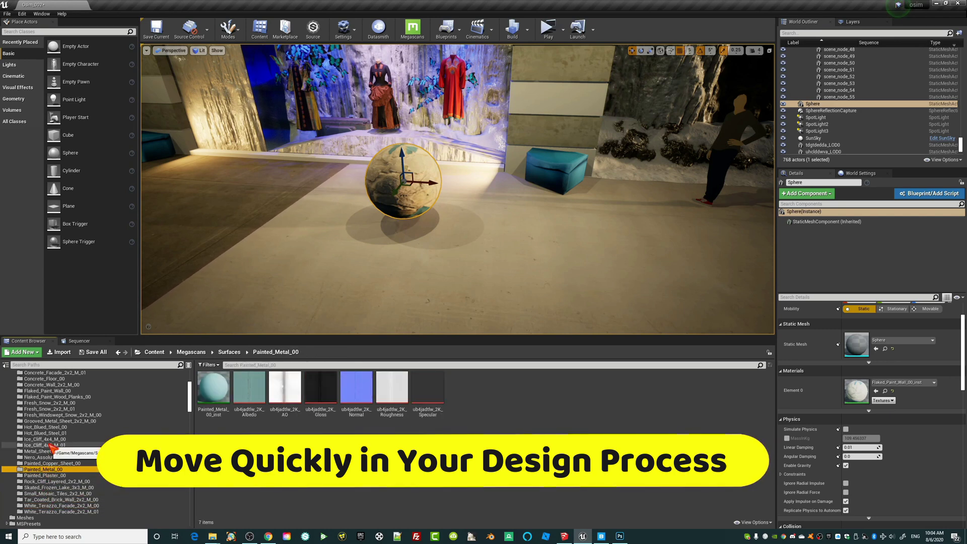
click(53, 445)
scroll(53, 415, up, 1)
scroll(53, 418, up, 3)
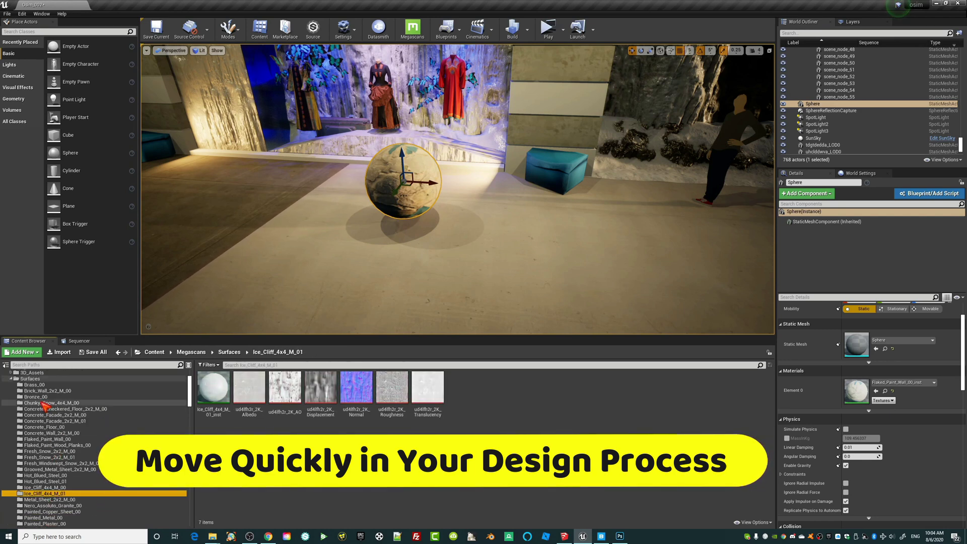
click(40, 397)
drag(214, 391, 398, 194)
right_drag(398, 194, 388, 194)
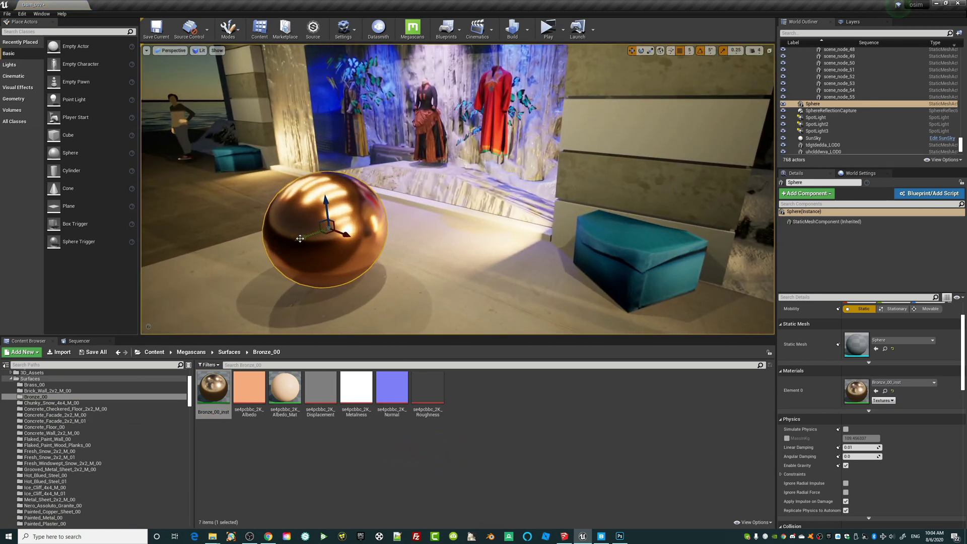
Move the bronze sphere across the pavement toward the shop window and inspect its reflections and the surrounding storefront
drag(308, 235, 391, 210)
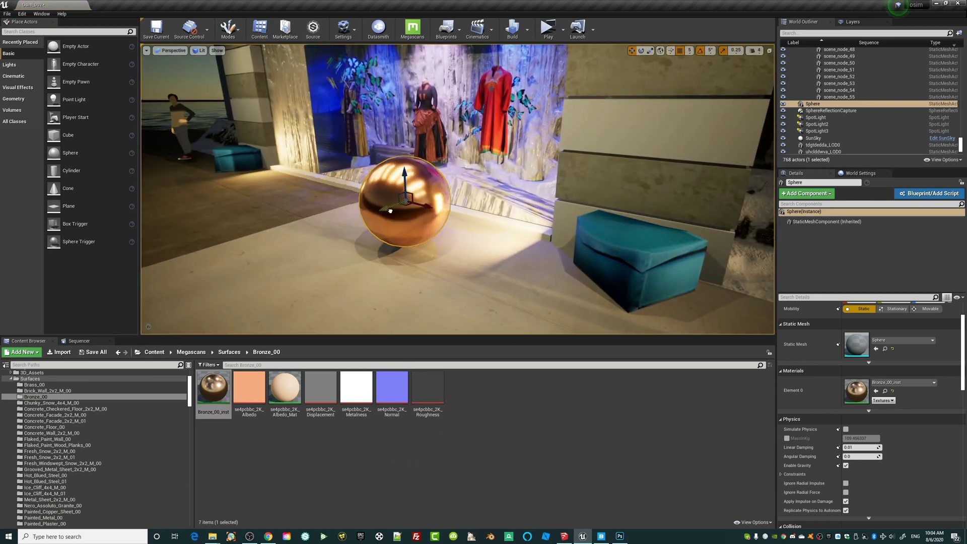
right_drag(420, 213, 468, 214)
right_drag(416, 230, 363, 226)
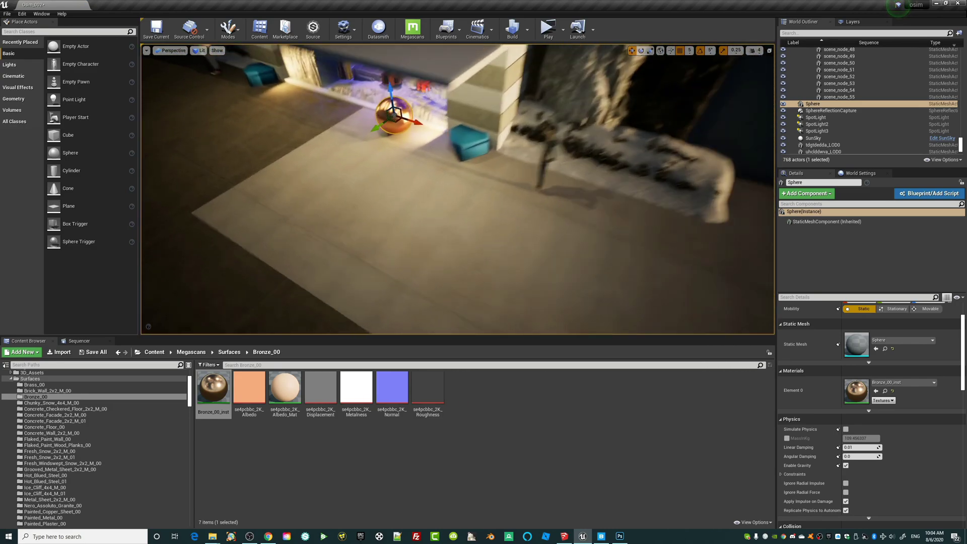
right_drag(458, 211, 373, 209)
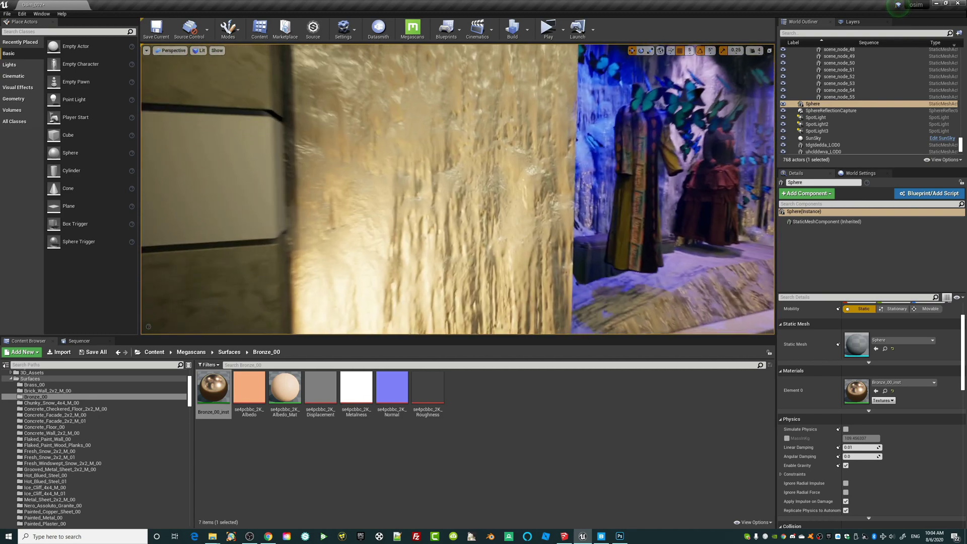
mouse_move(375, 249)
right_down()
mouse_move(376, 232)
mouse_move(469, 229)
mouse_move(384, 254)
mouse_move(393, 252)
mouse_move(353, 252)
mouse_move(379, 254)
right_up()
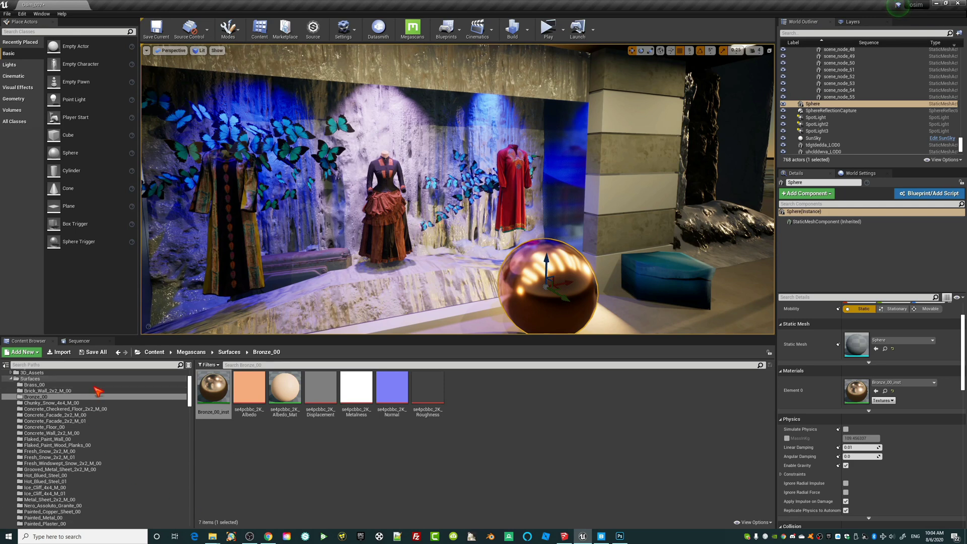
View the LS_002 sequence through CineCameraActor1 and scrub its opening shot of the patterned robe to frame 5
click(79, 341)
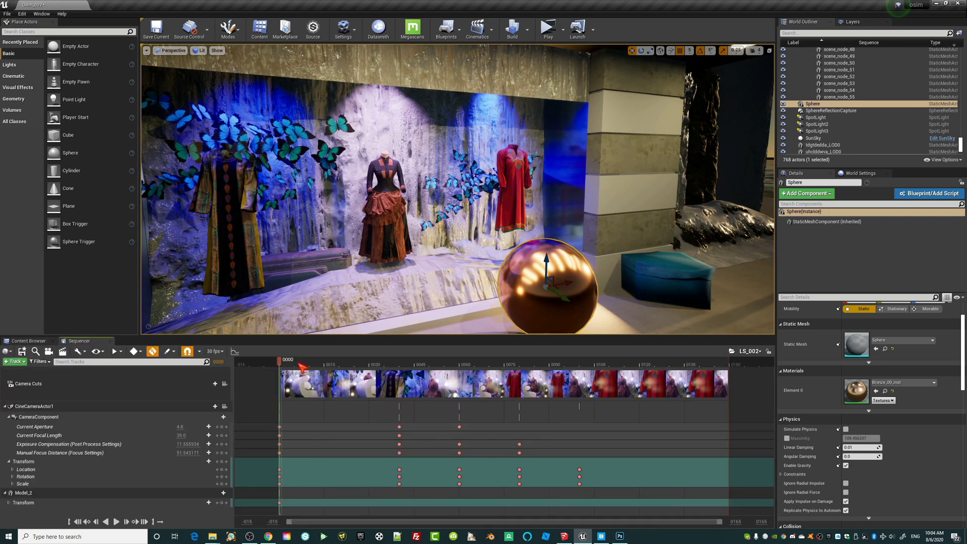
drag(285, 364, 329, 367)
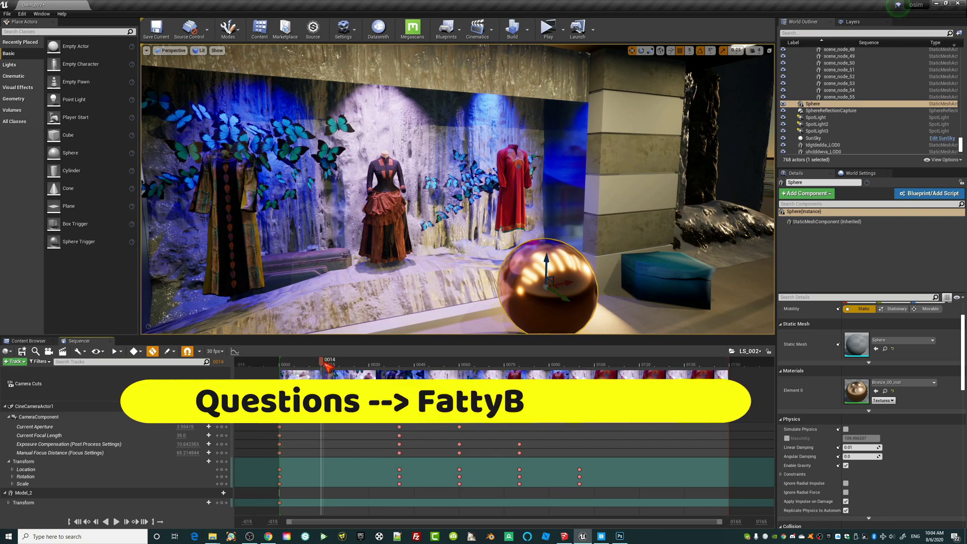
click(173, 50)
click(185, 136)
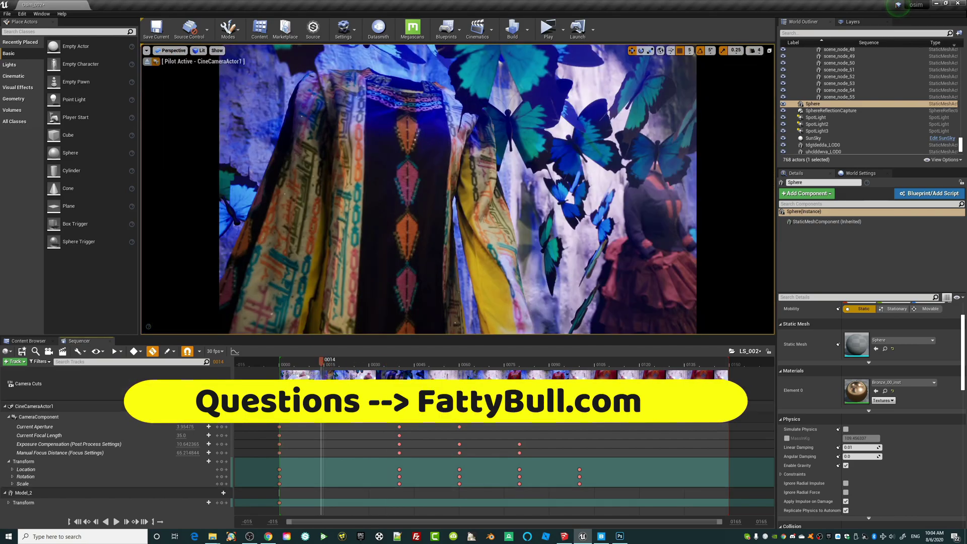
mouse_move(327, 368)
mouse_down()
mouse_move(554, 384)
mouse_move(368, 387)
mouse_move(388, 385)
mouse_up()
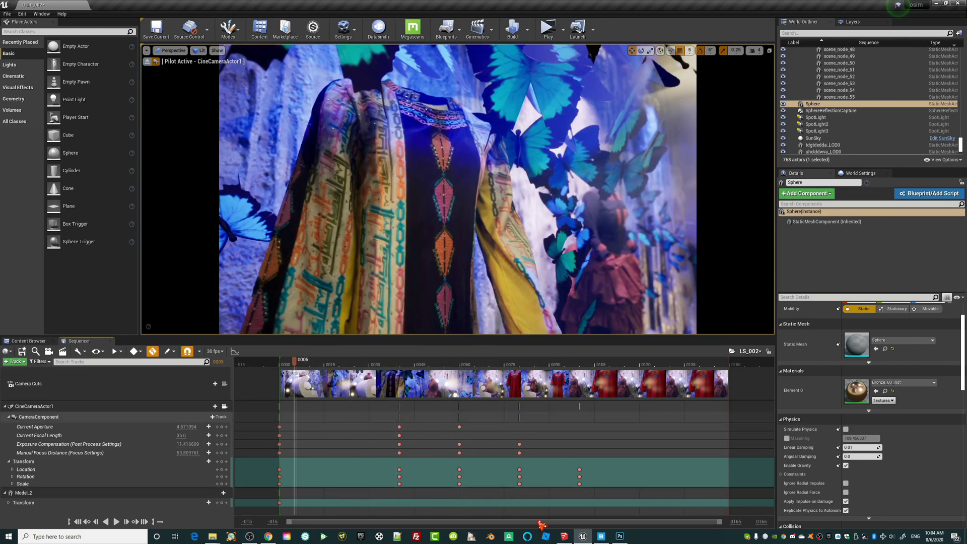
Switch to SketchUp, examine the original OSIM storefront model from another angle, and return to Unreal Engine
click(565, 537)
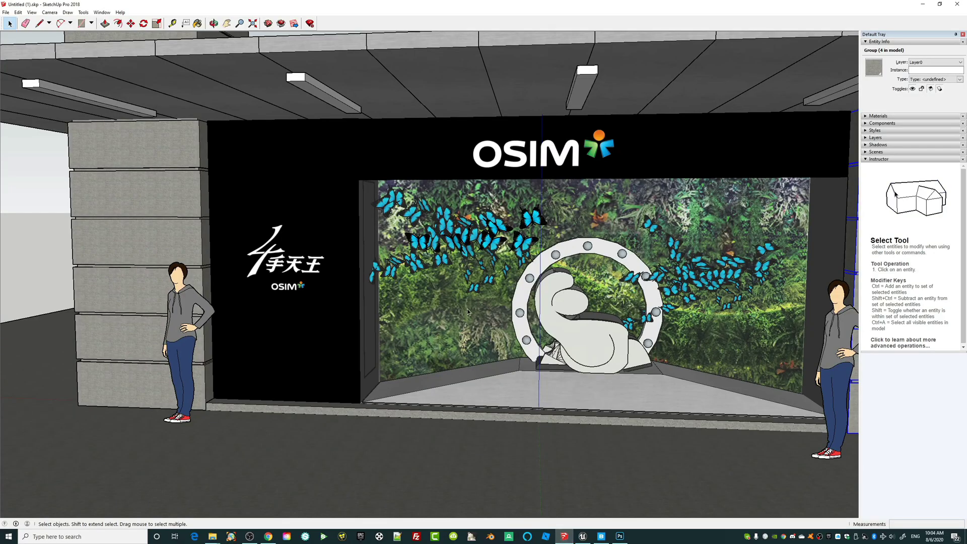
middle_drag(714, 268, 860, 262)
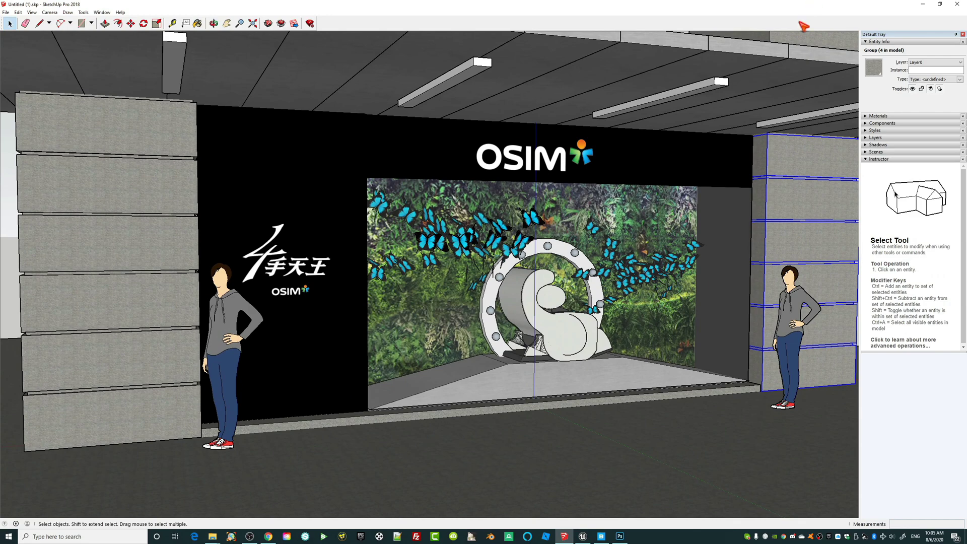
click(921, 5)
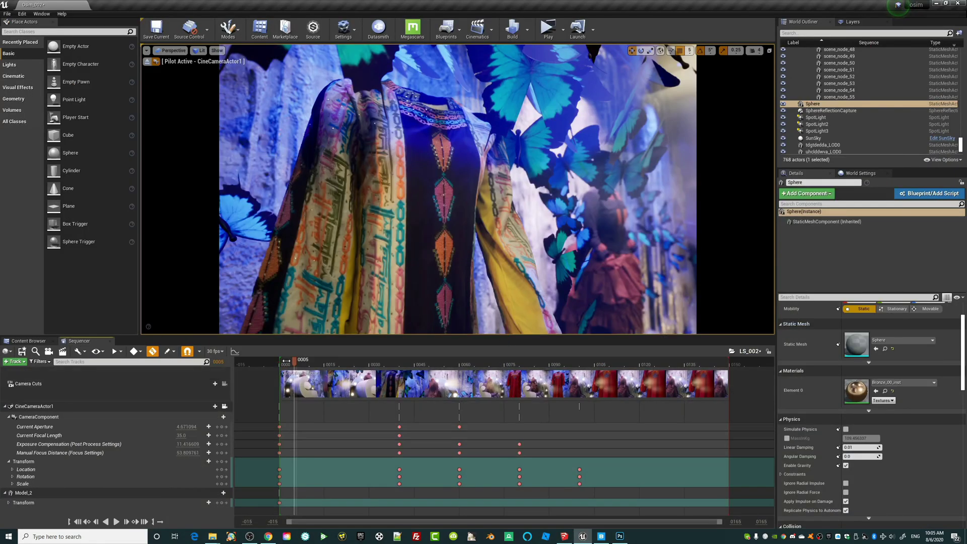
Scrub the LS_002 camera animation to the red dress at frame 60 and back to the opening shot to review it
drag(298, 364, 461, 388)
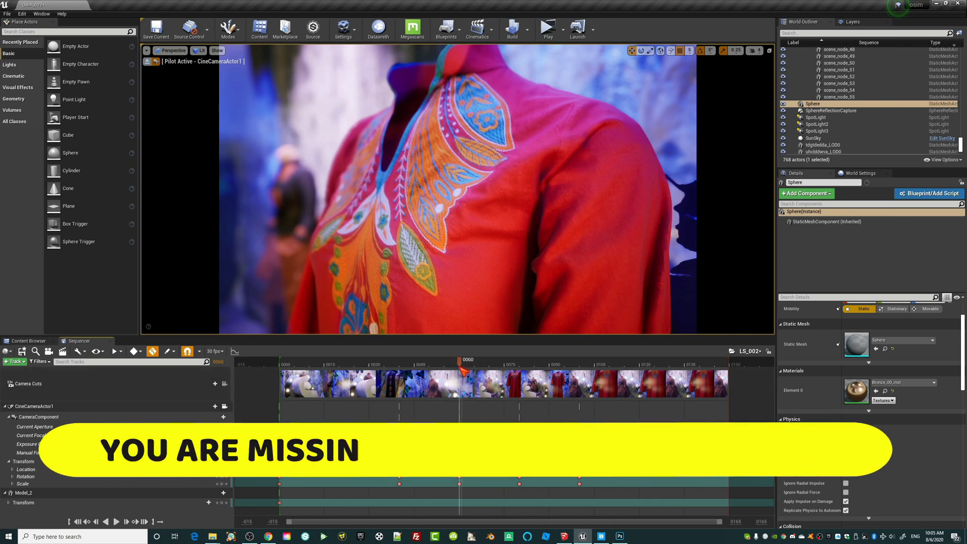
mouse_move(462, 369)
mouse_down()
mouse_move(578, 377)
mouse_move(280, 373)
mouse_move(580, 375)
mouse_move(280, 375)
mouse_up()
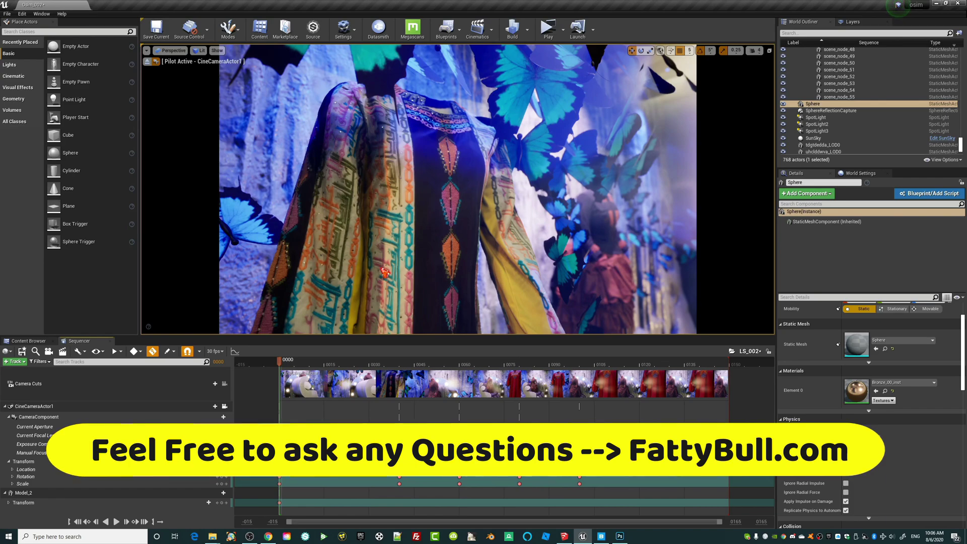
click(430, 363)
drag(456, 361, 280, 364)
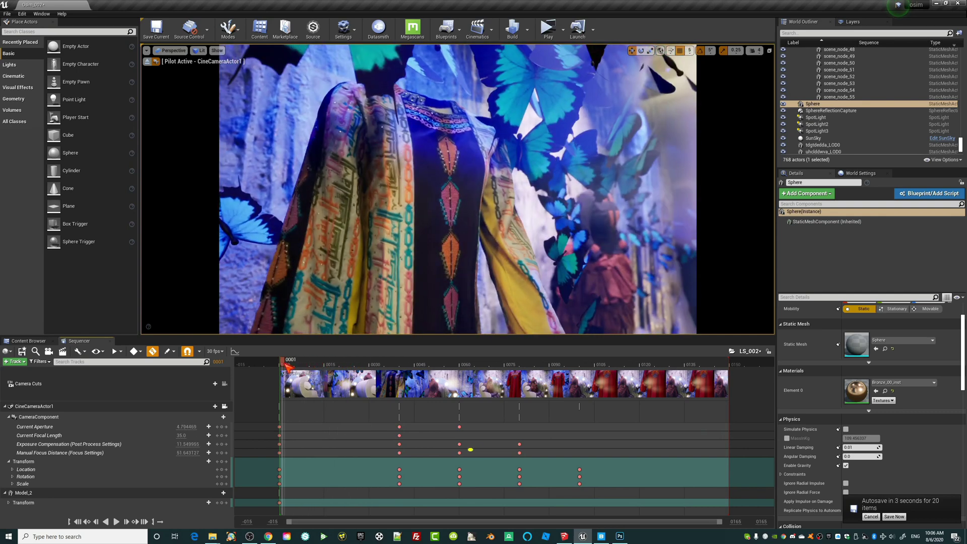